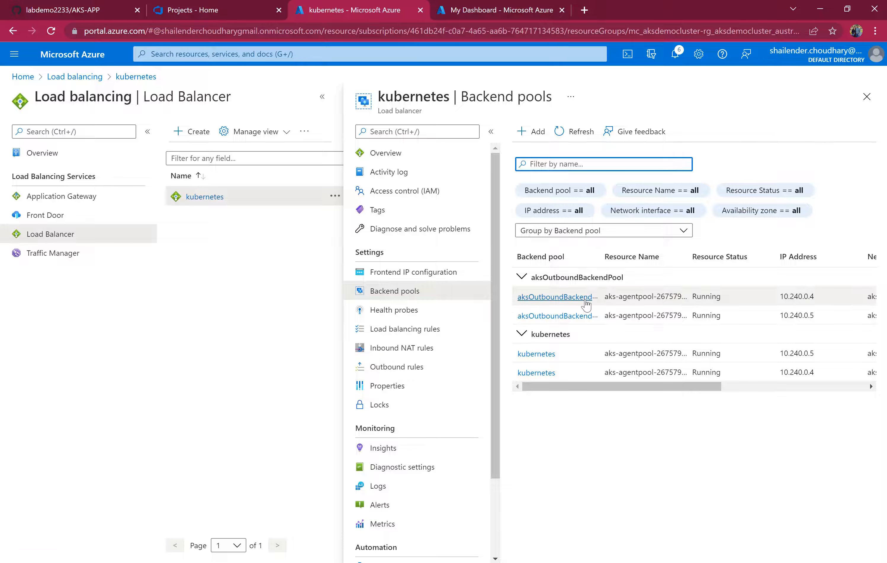
Open the demoaksacr1223 container registry by searching the portal for container registries.
left_click(263, 53)
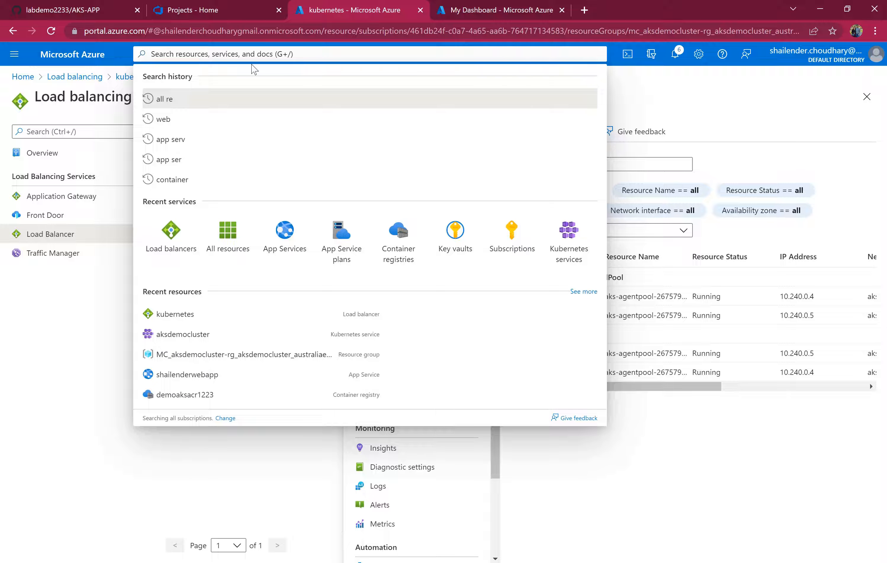
type("container")
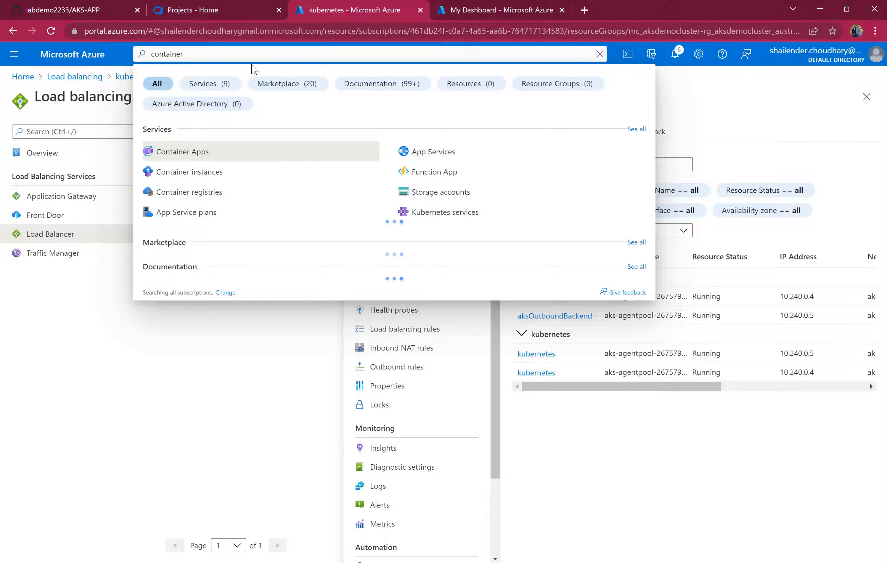
left_click(215, 191)
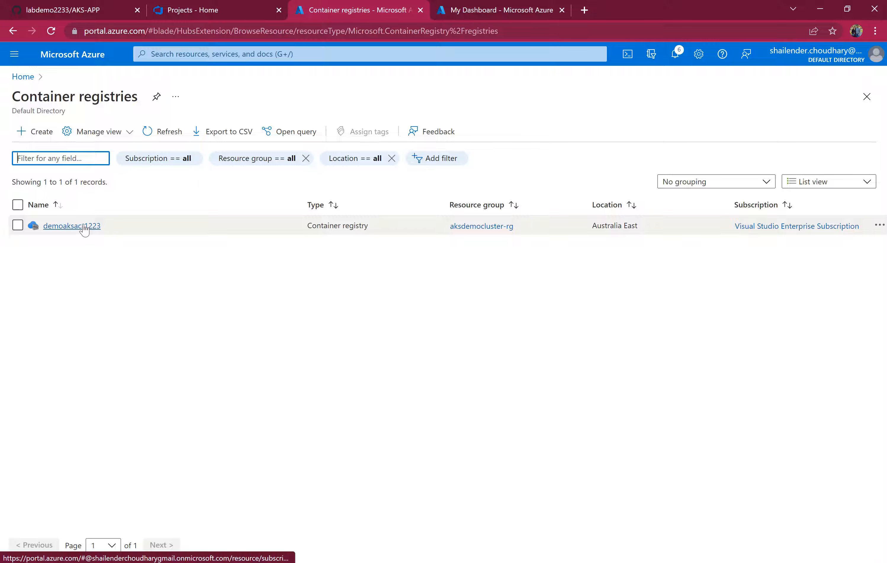
left_click(84, 227)
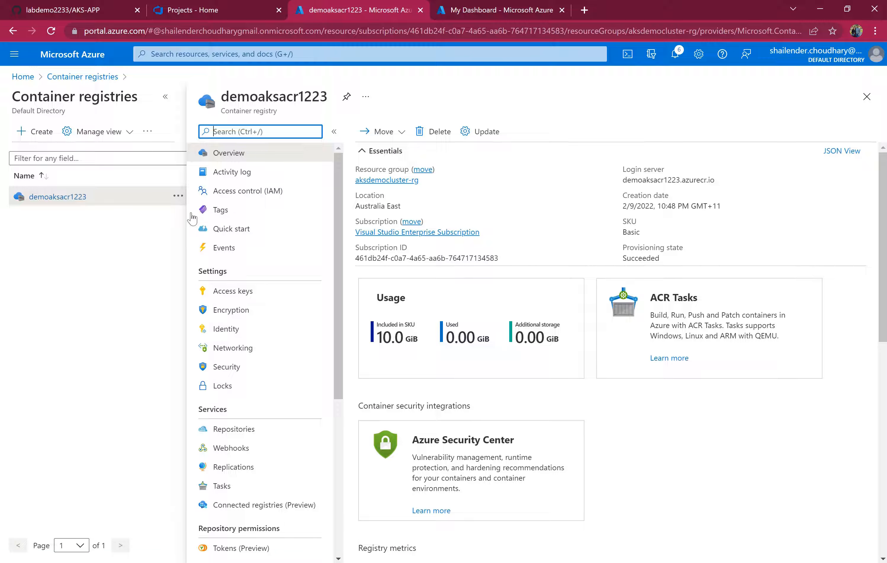
Review the registry's access control role assignments, then return to its overview.
left_click(242, 191)
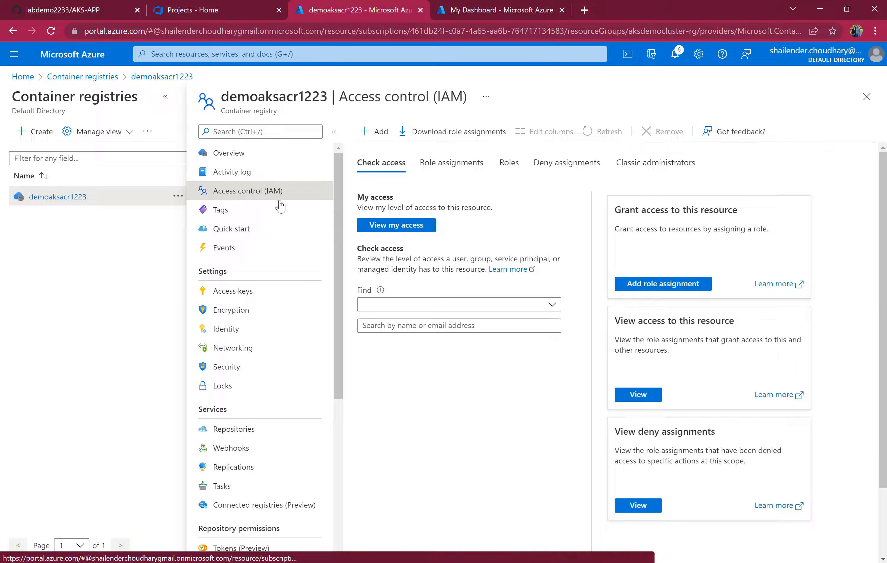
left_click(436, 163)
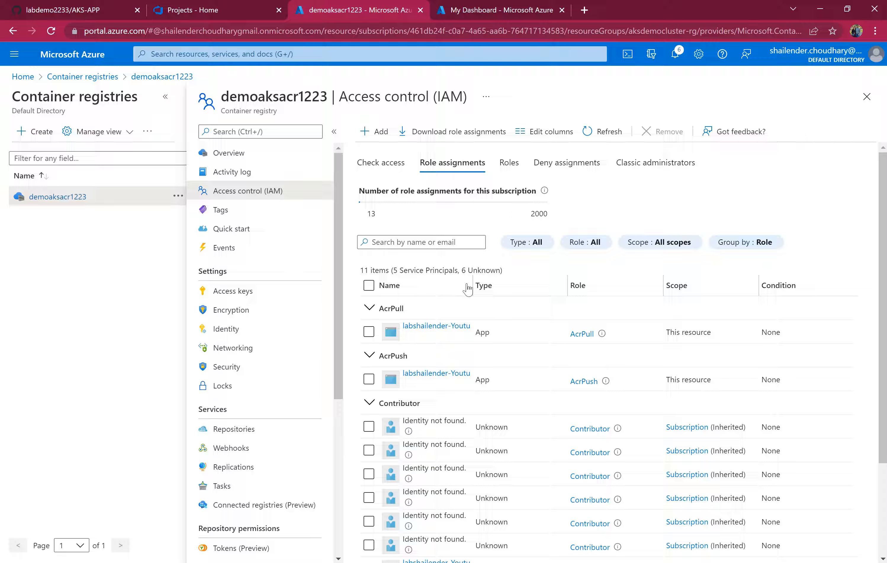
left_click_drag(472, 286, 557, 282)
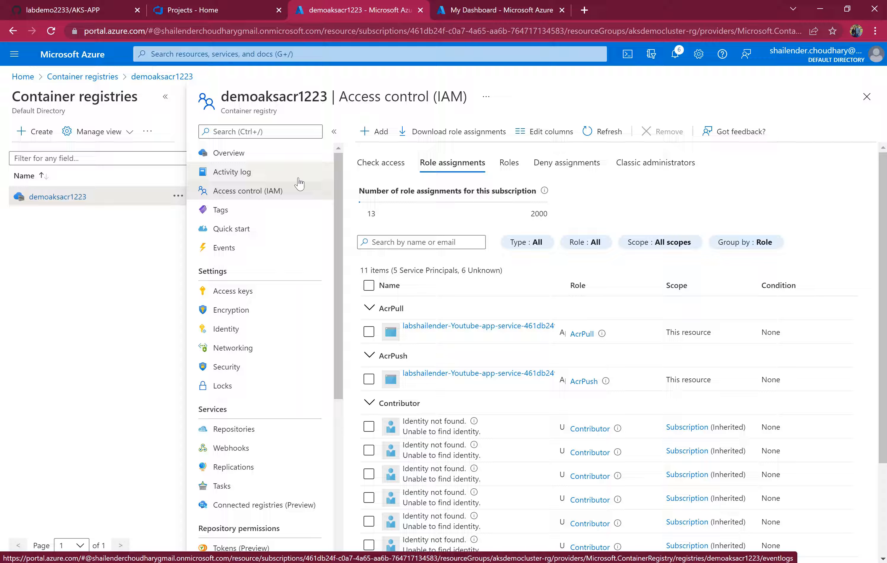
left_click(274, 158)
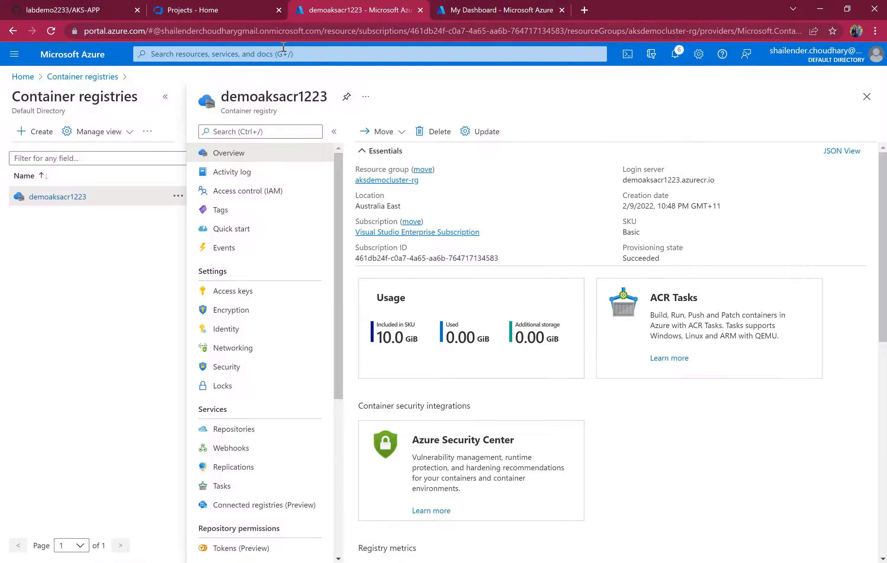
Switch to GitHub and examine the AKS-APP repository's index.html and Dockerfile.
left_click(92, 12)
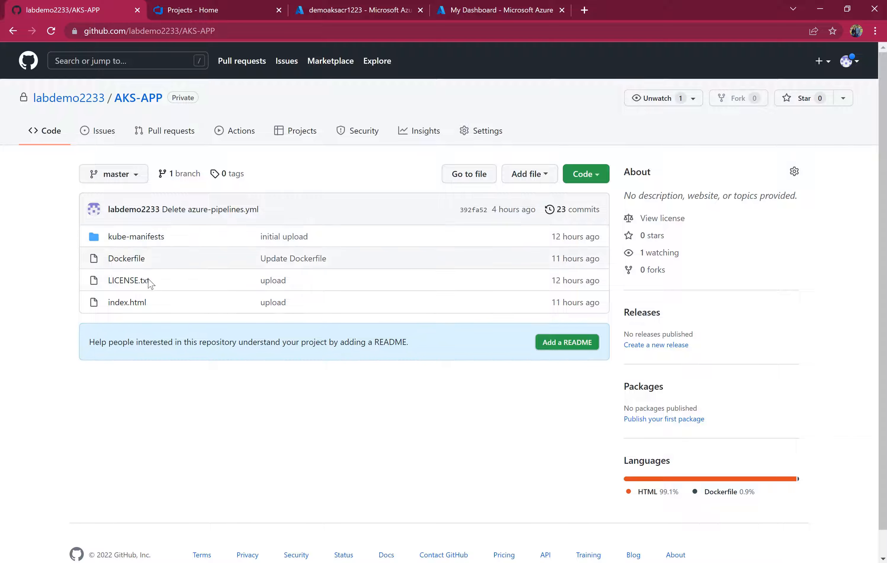
left_click(139, 303)
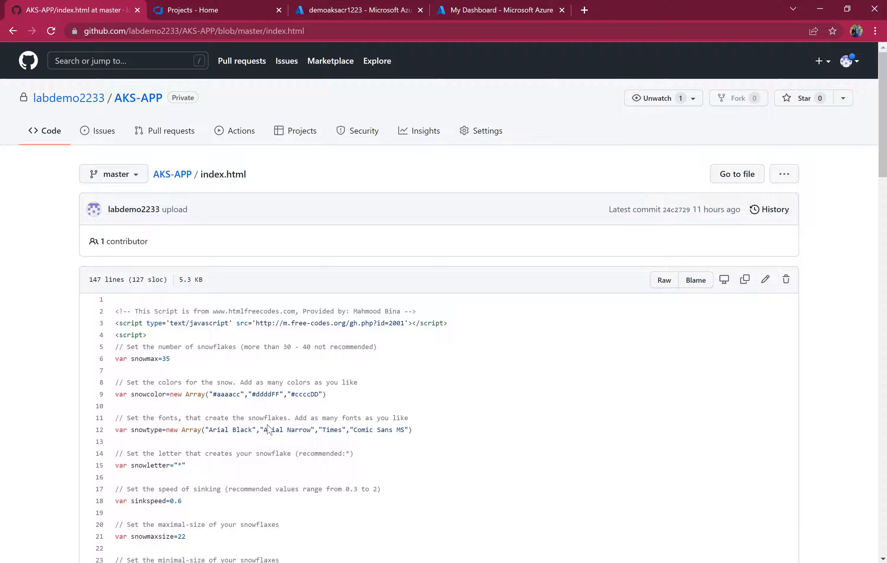
left_click(173, 174)
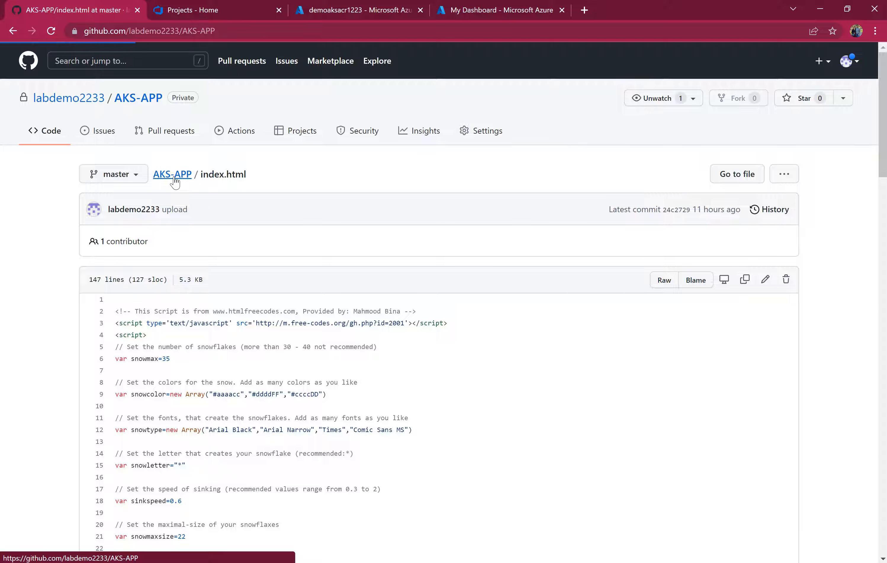
left_click(135, 261)
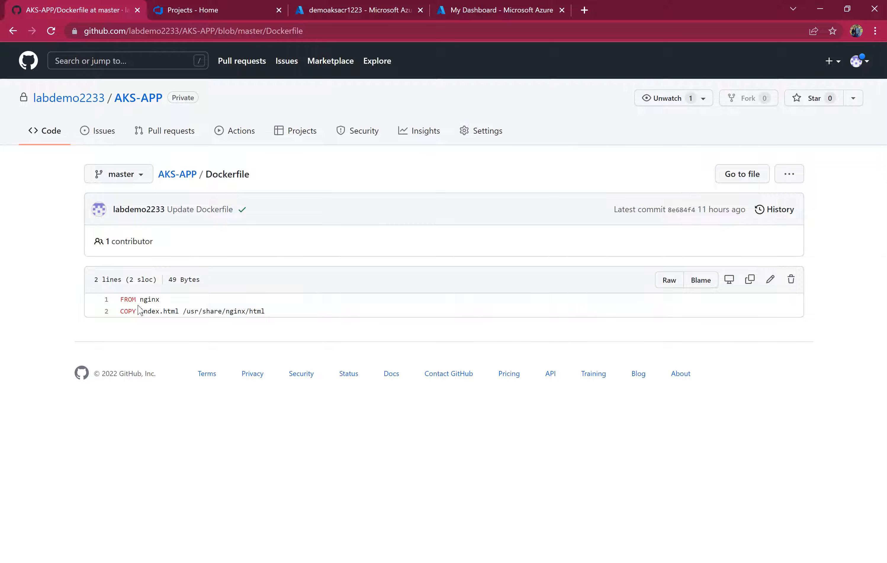
left_click_drag(120, 299, 179, 311)
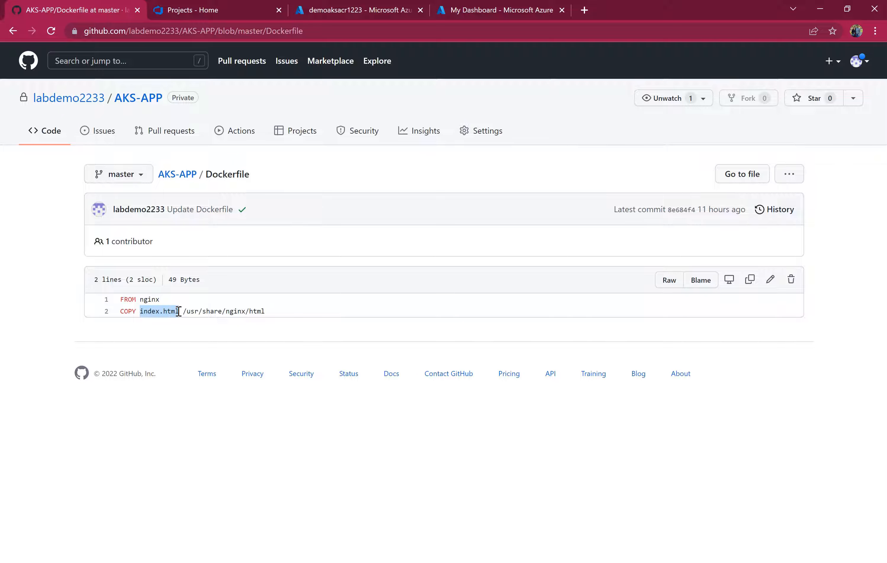
mouse_move(269, 312)
left_mouse_down()
mouse_move(182, 312)
mouse_move(265, 310)
left_mouse_up()
left_click(178, 175)
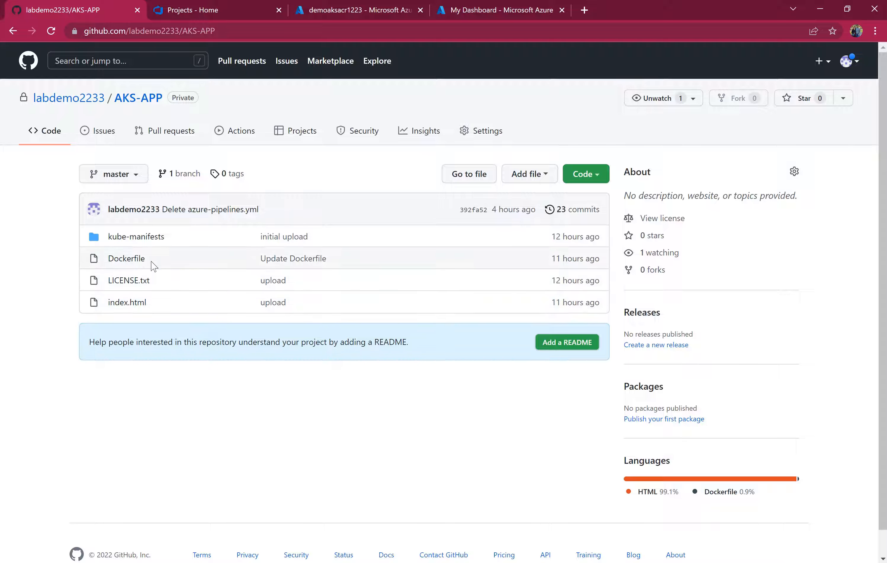
Open kube-manifests/App-deployment-service.yml and examine its deployment, container image and LoadBalancer service definitions.
left_click(144, 238)
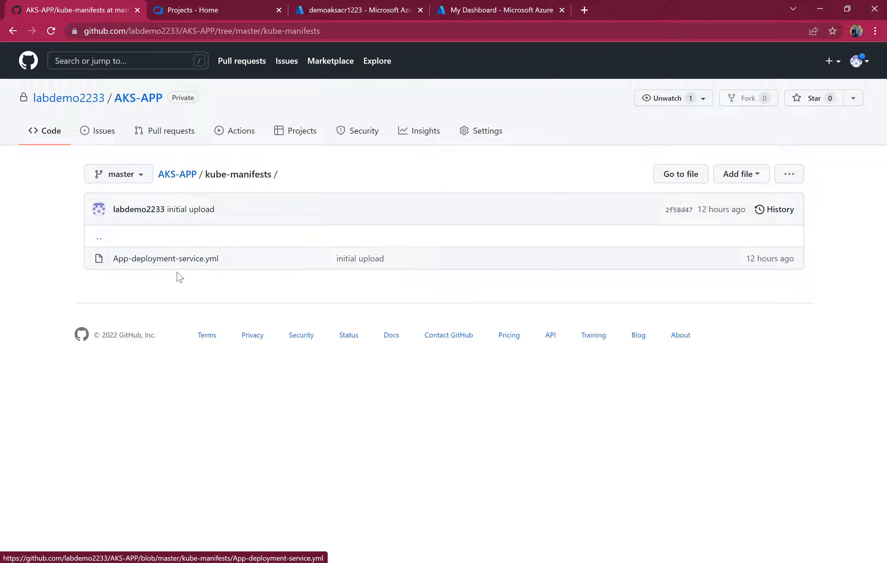
left_click(179, 263)
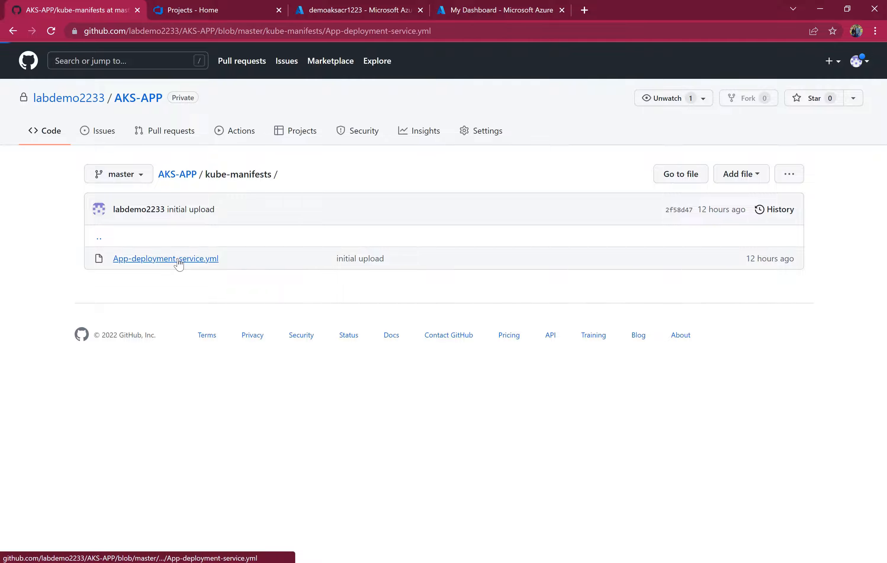
scroll(212, 342, "down", 2)
scroll(212, 343, "down", 2)
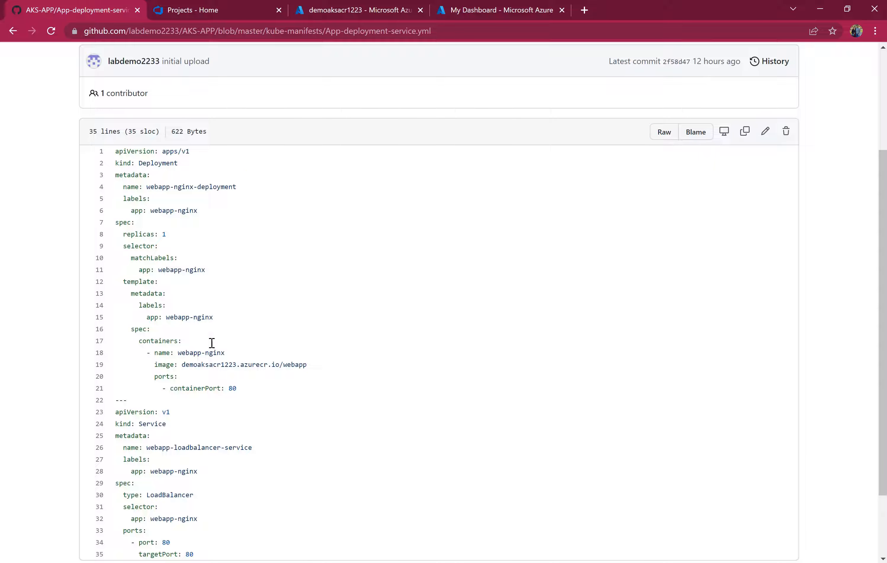
scroll(232, 406, "down", 3)
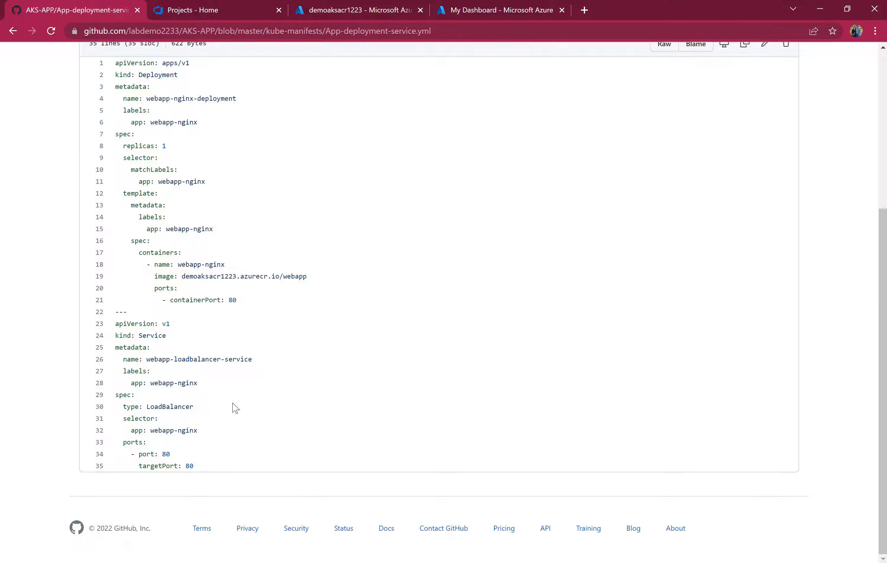
scroll(235, 408, "up", 3)
left_click_drag(138, 207, 232, 231)
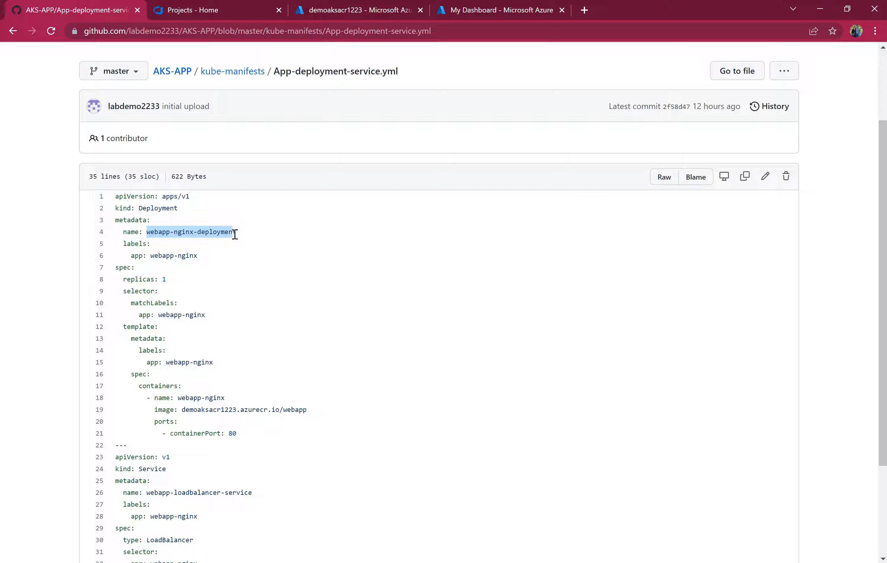
left_click_drag(162, 278, 170, 279)
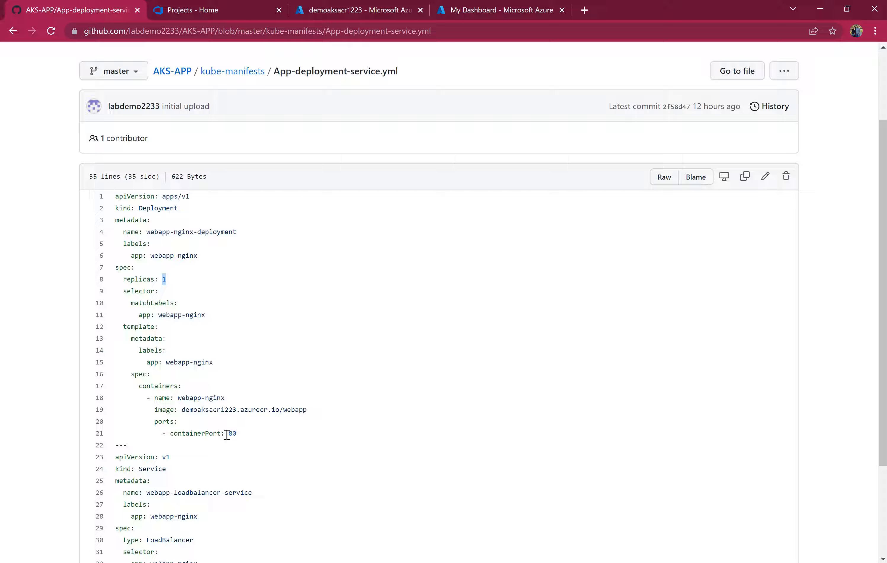
left_click_drag(242, 445, 118, 397)
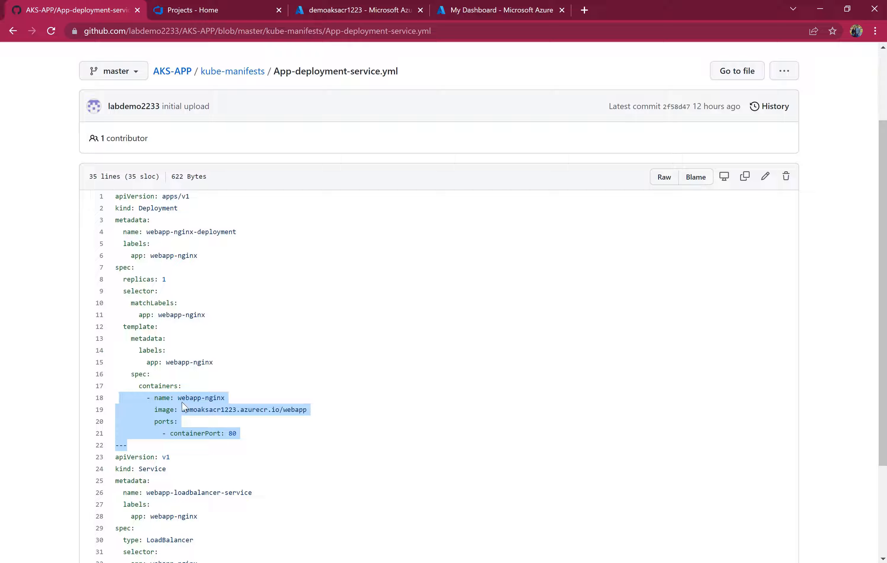
left_click_drag(178, 397, 235, 433)
left_click(248, 434)
scroll(191, 401, "down", 1)
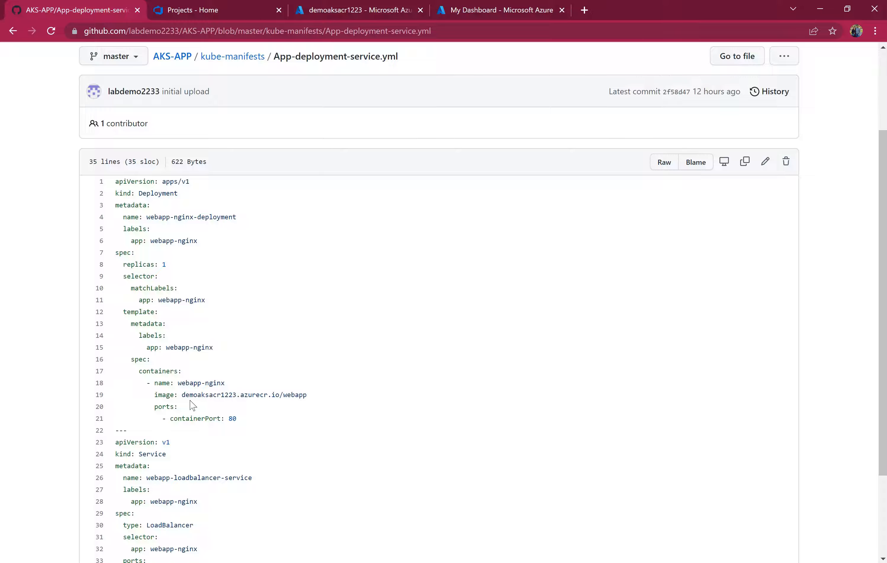
left_click_drag(184, 395, 307, 397)
scroll(257, 414, "down", 2)
scroll(260, 416, "down", 1)
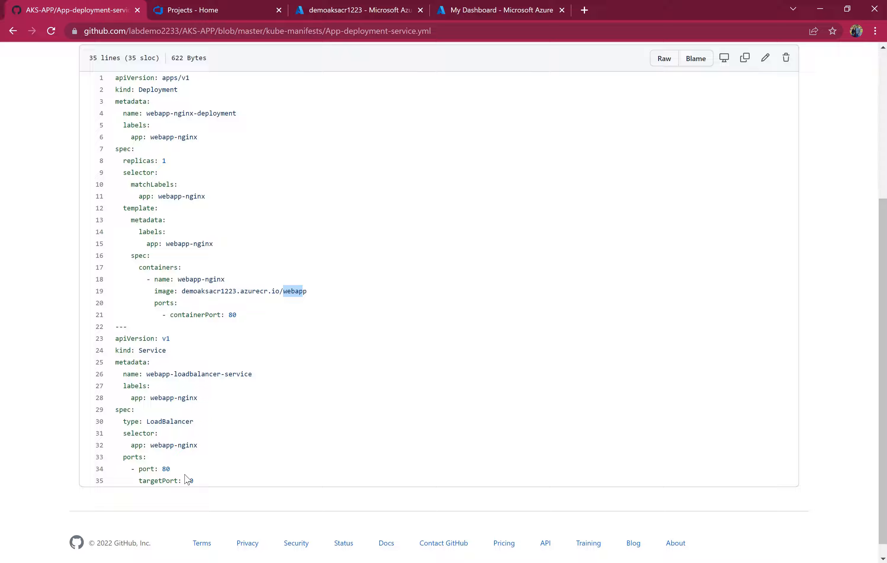
double_click(174, 422)
left_click(199, 425)
In Azure DevOps, start a new Docker Registry service connection in the Youtube-app-service project settings.
left_click(196, 10)
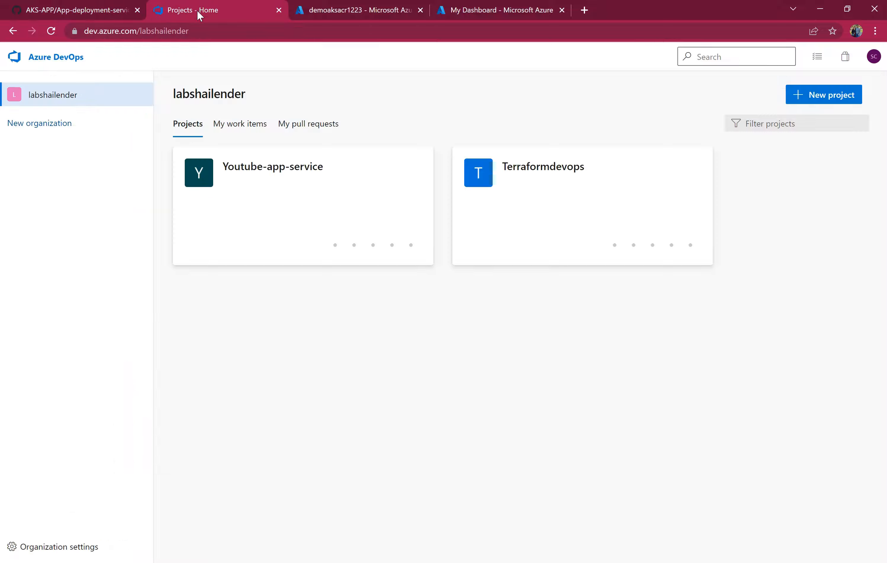
left_click(244, 175)
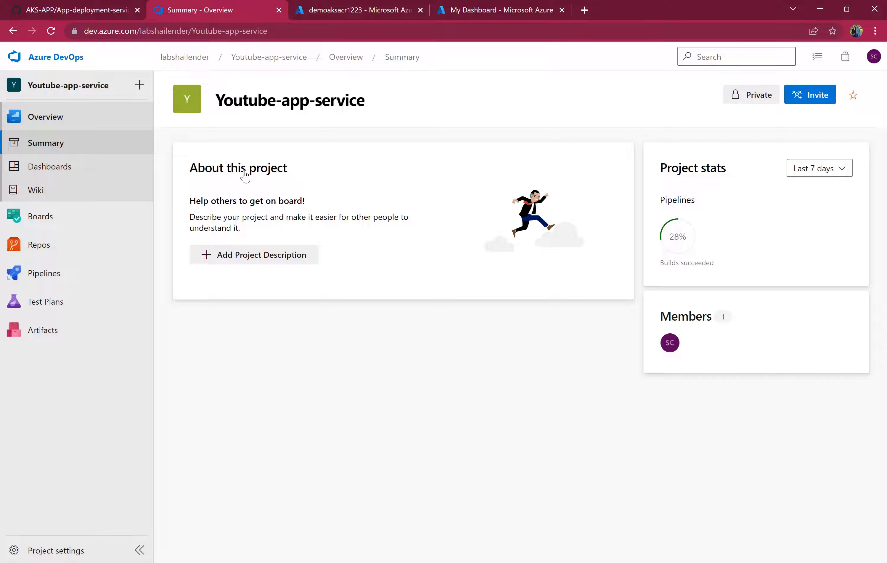
left_click(54, 557)
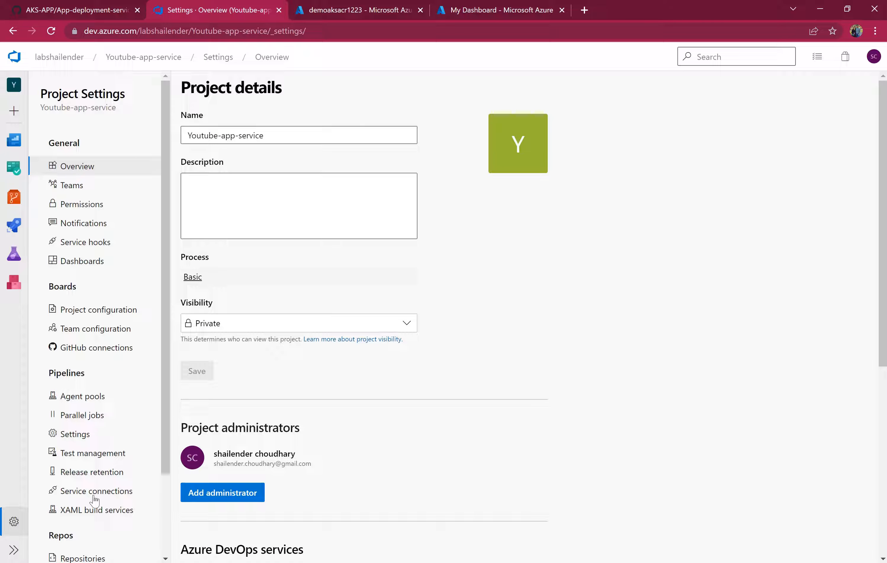
left_click(94, 497)
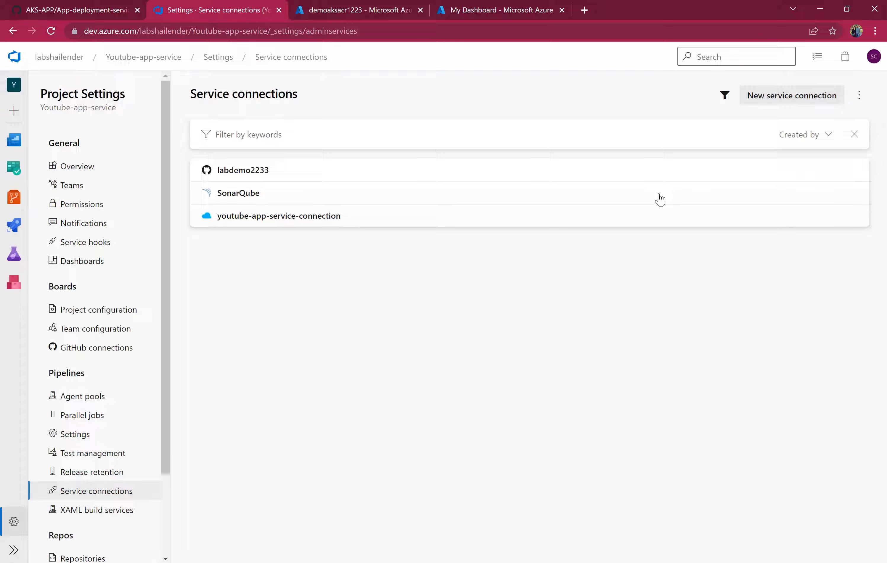
left_click(773, 105)
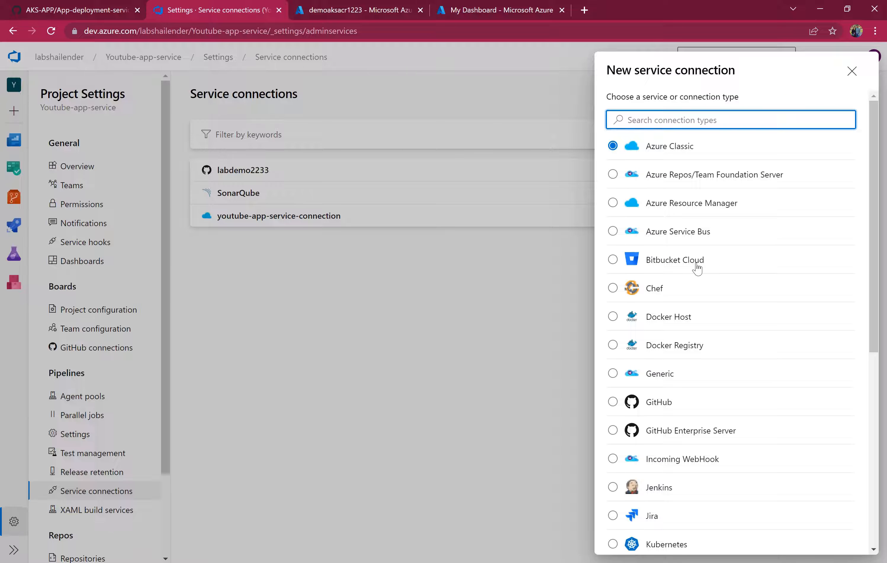
left_click(683, 345)
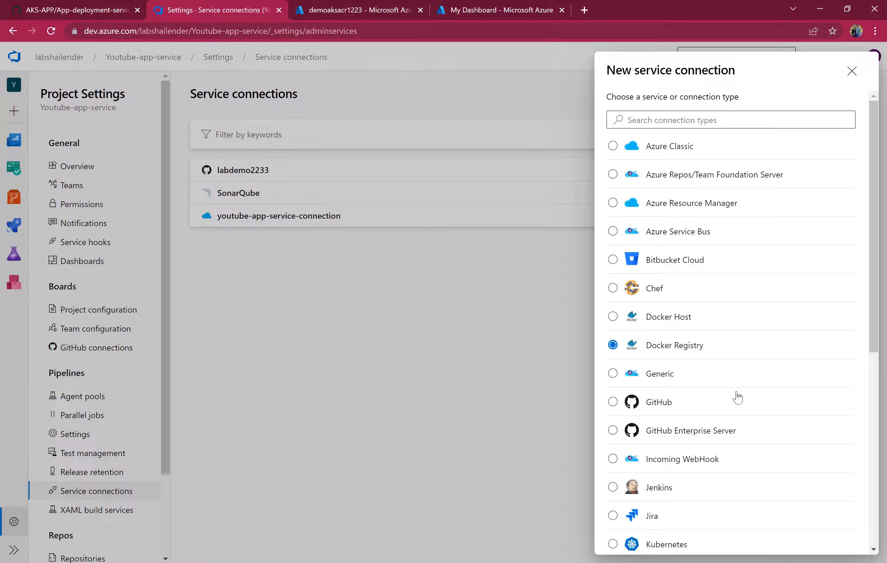
scroll(747, 401, "down", 8)
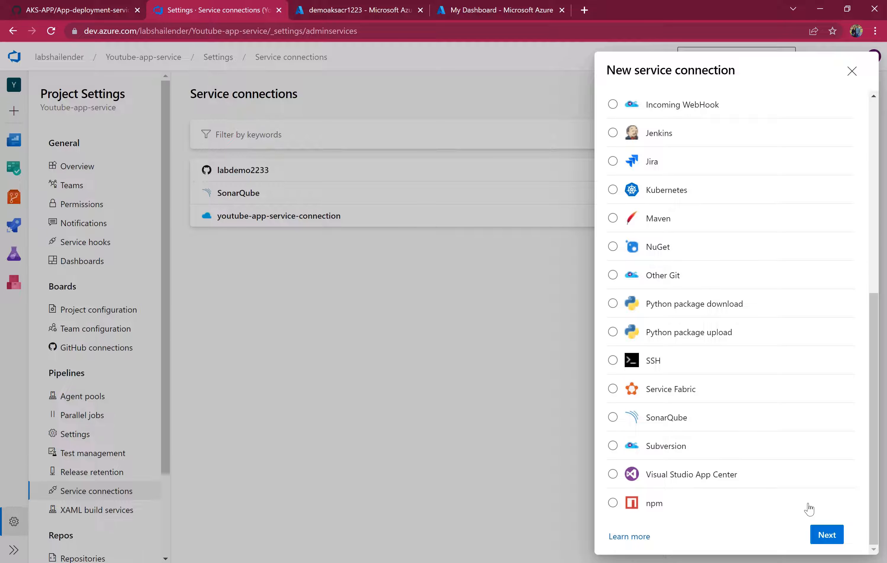
left_click(823, 537)
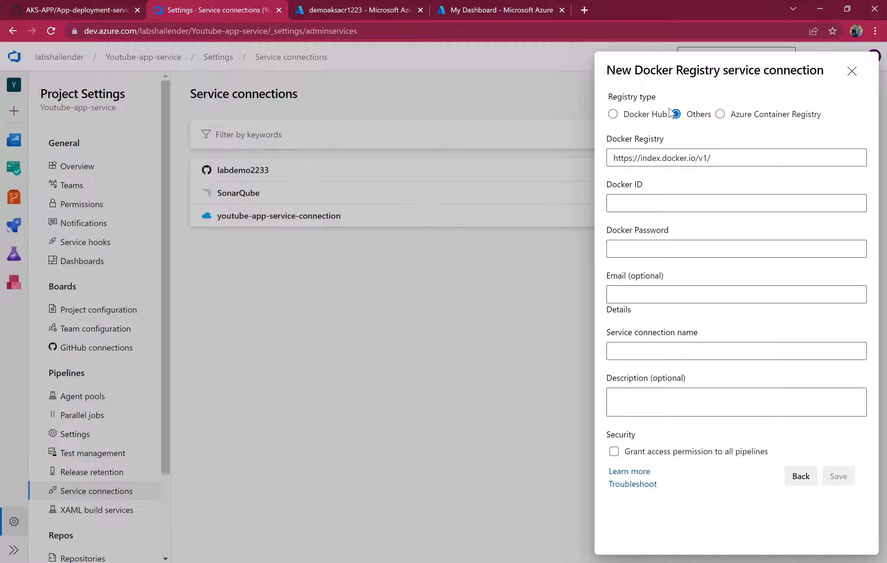
Set the registry type to Azure Container Registry and select the demoaksacr1223 registry under the subscription.
left_click(721, 115)
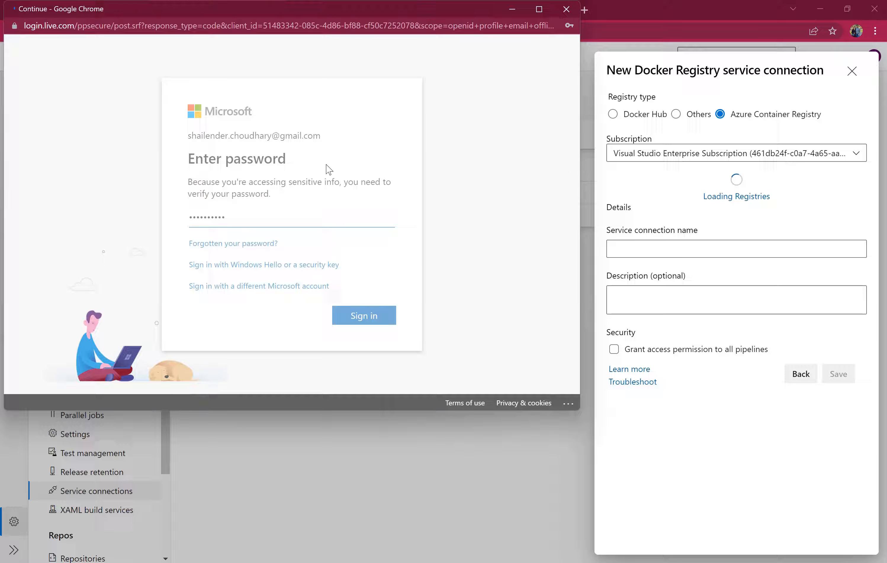
key("Return")
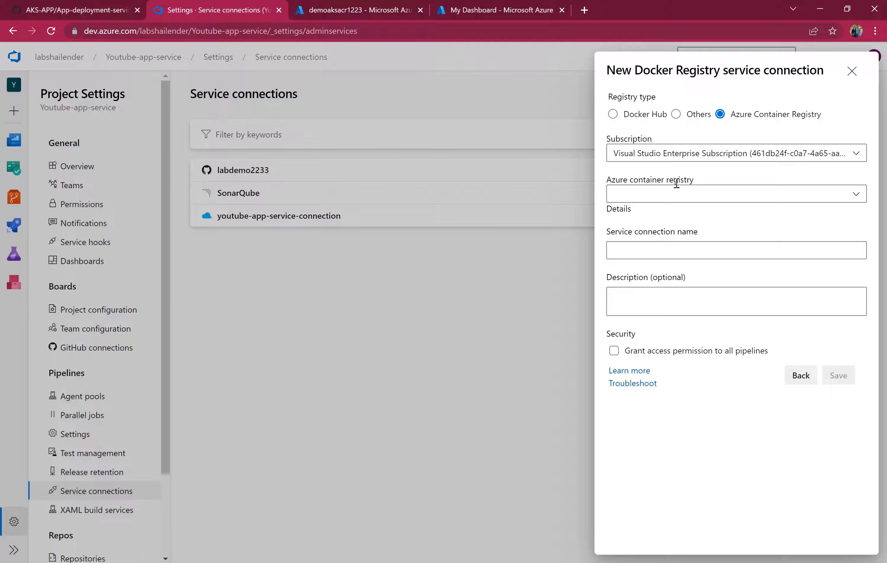
left_click(676, 197)
left_click(668, 220)
left_click(651, 250)
left_click(686, 194)
left_click(638, 246)
Name the service connection demoaksacr1223 and grant access permission to all pipelines.
type("demo")
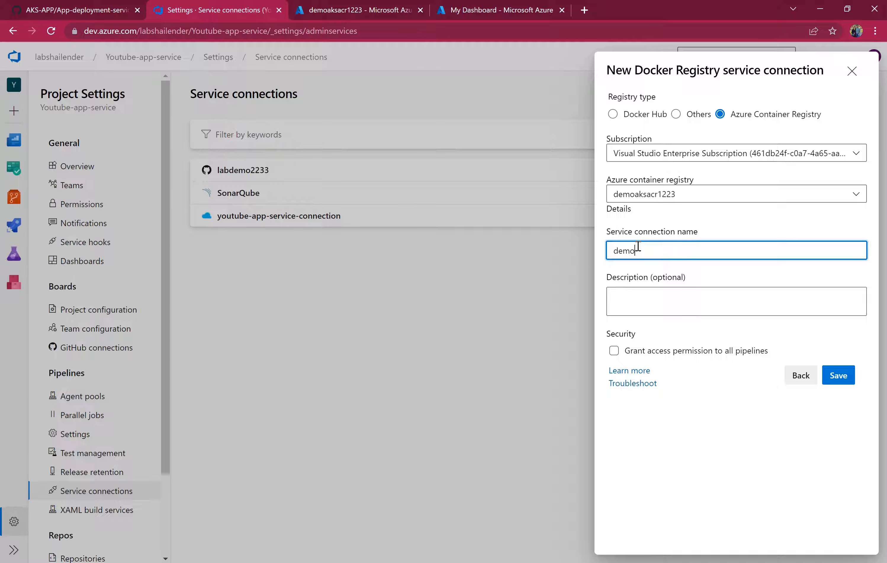
type("aksacr1223")
left_click(652, 352)
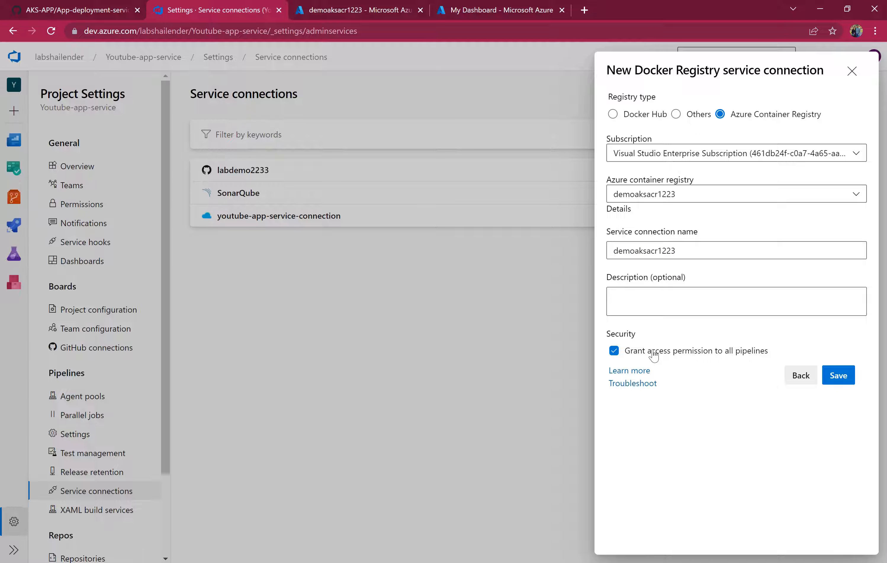
Save the Docker Registry connection and choose Kubernetes as the type of a new service connection.
left_click(841, 383)
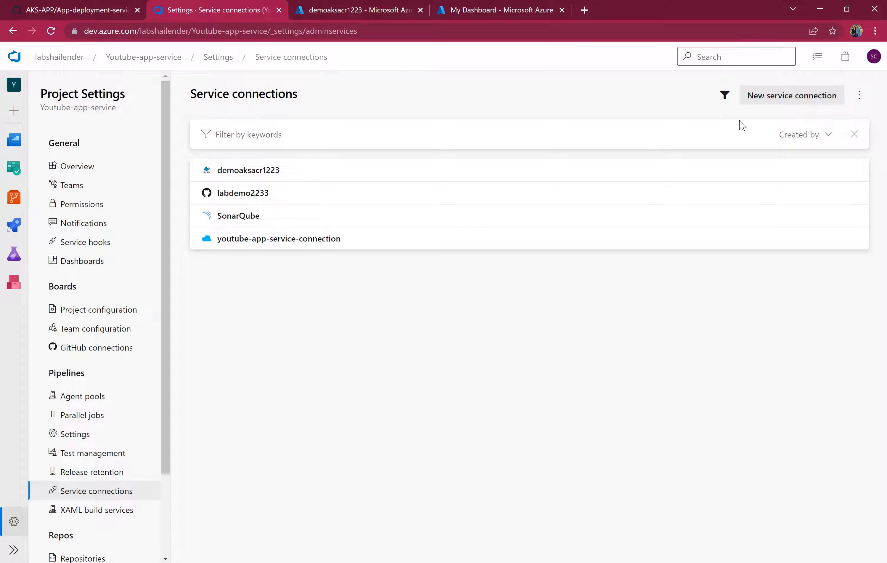
left_click(779, 98)
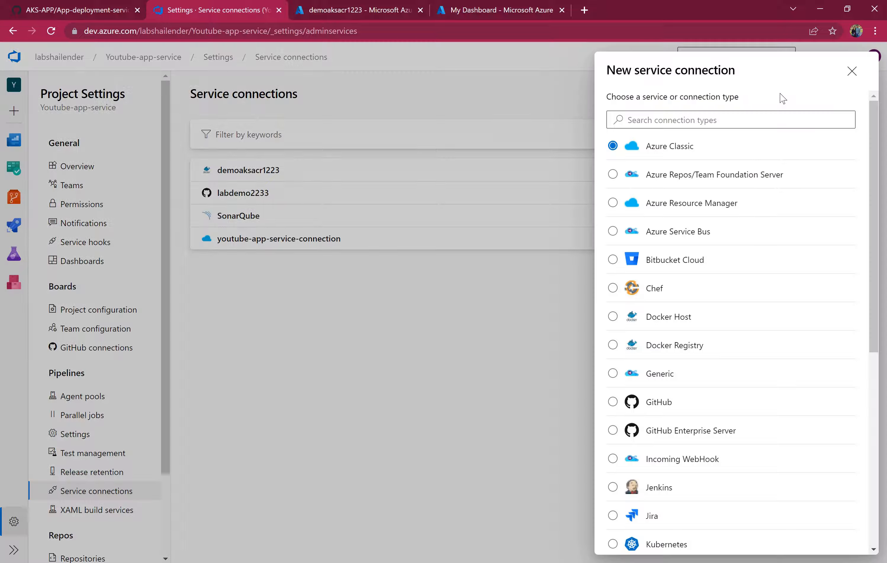
left_click(656, 545)
scroll(821, 507, "down", 5)
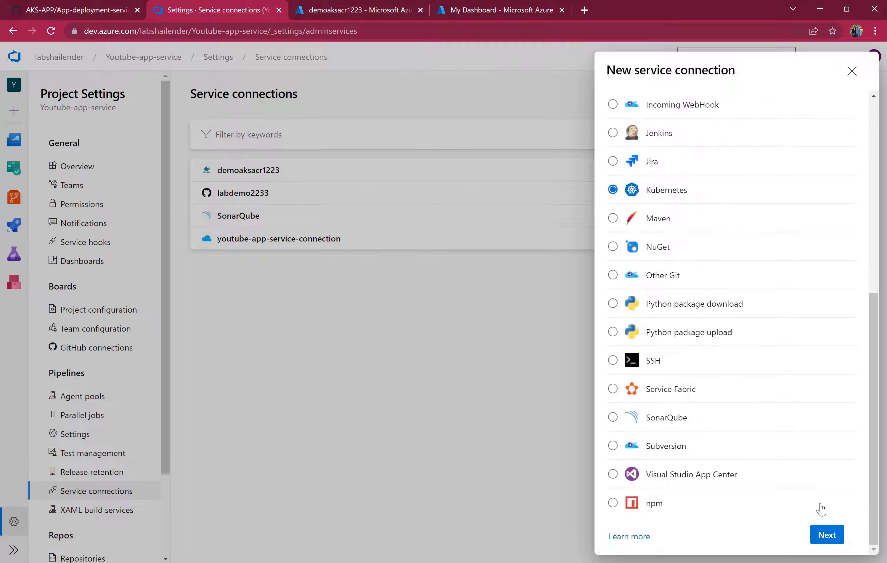
Continue to the Kubernetes connection form and sign in to Azure with the account e-mail.
left_click(827, 533)
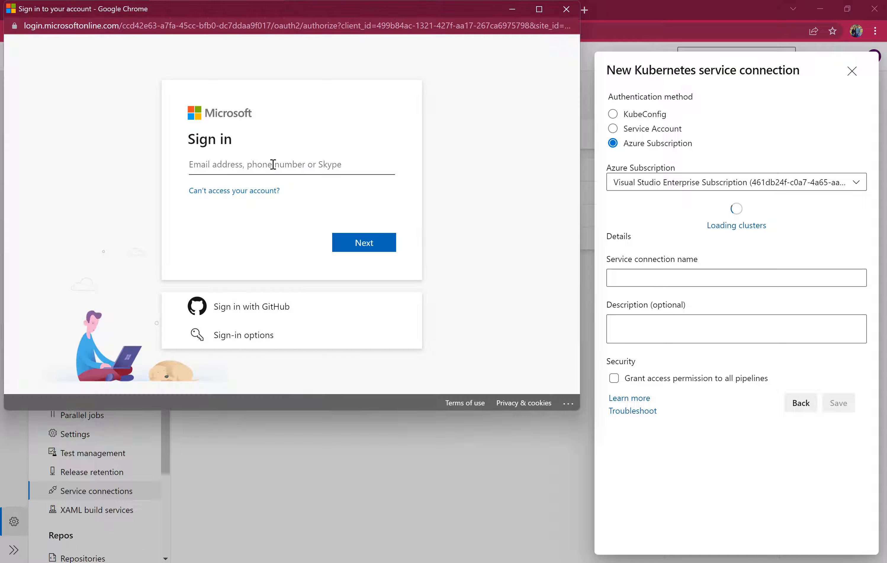
type("shailende")
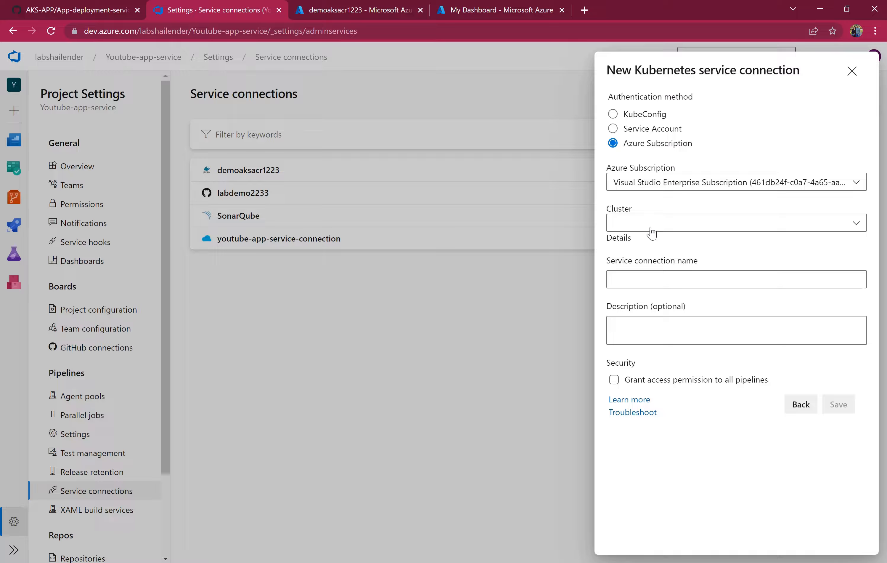
Select the aksdemocluster (aksdemocluster-rg) cluster and the default namespace for the Kubernetes connection.
left_click(651, 228)
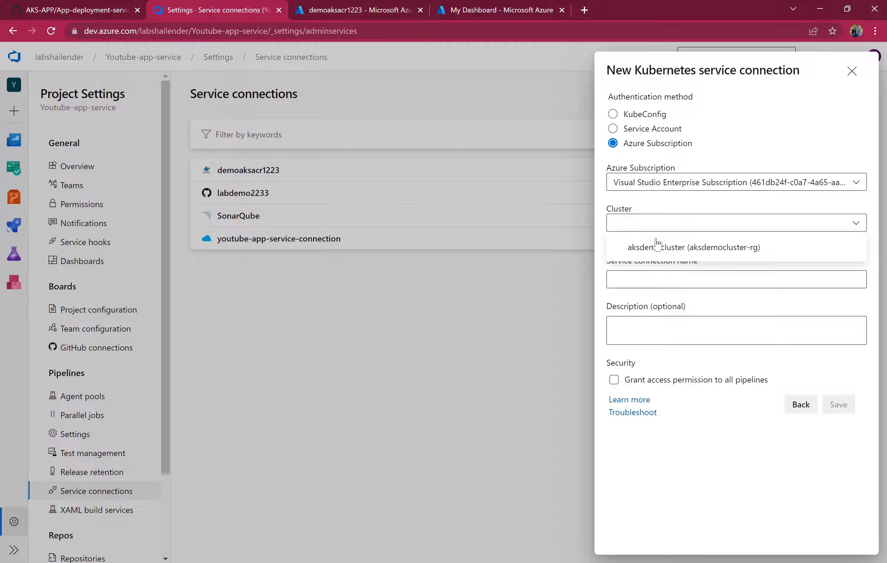
left_click(676, 255)
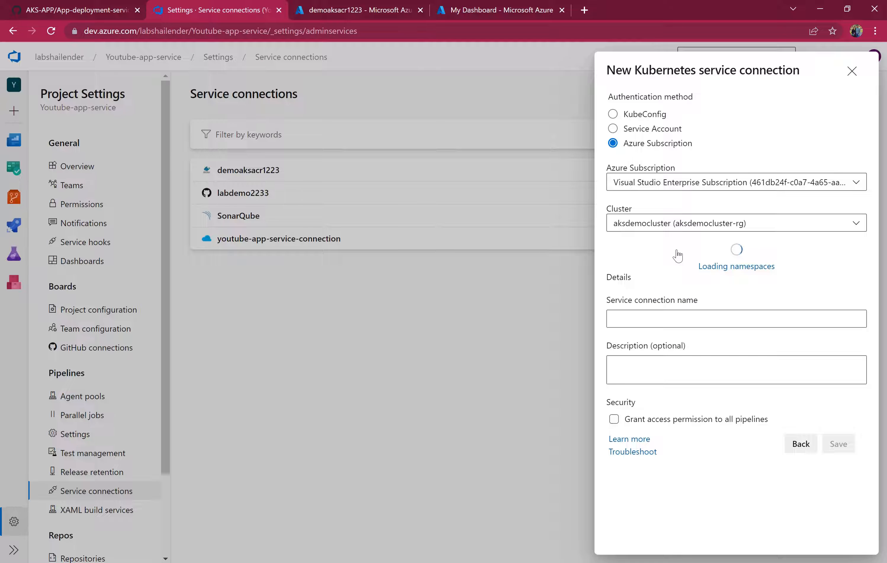
left_click(686, 271)
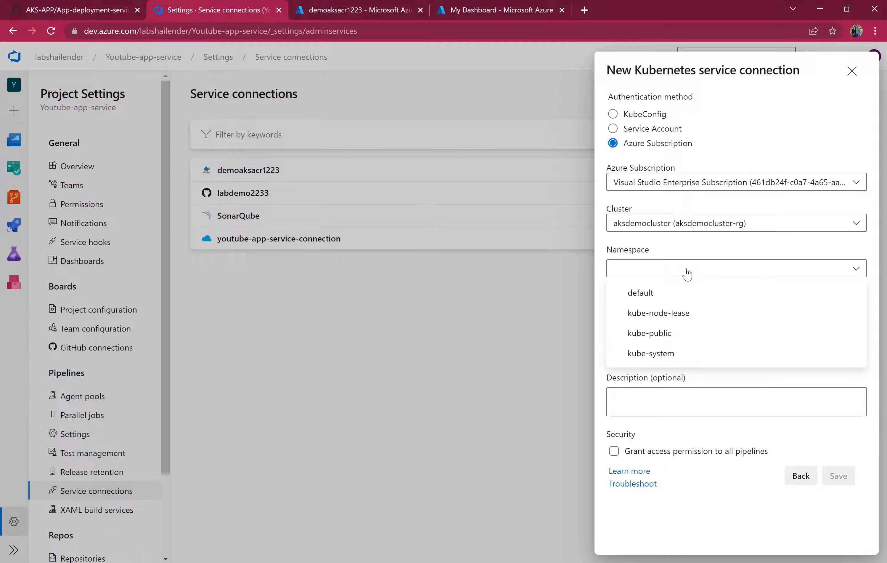
left_click(670, 293)
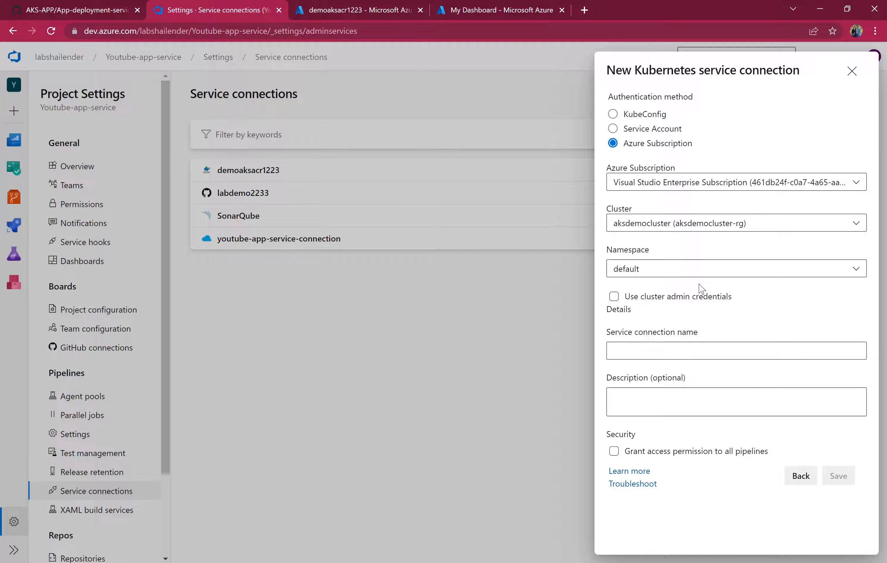
Name the Kubernetes connection aksdemocluster, grant access permission to all pipelines, and save it.
left_click(697, 353)
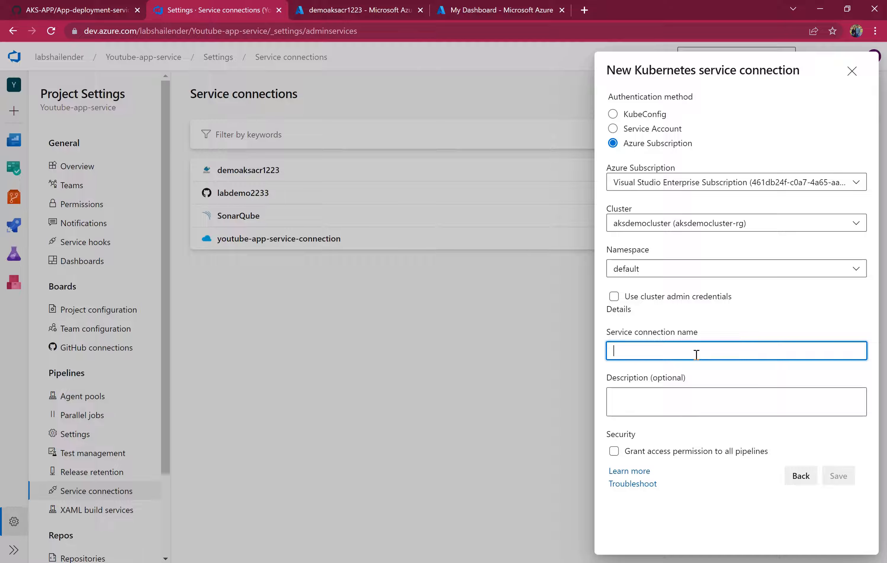
type("aksdemocluster")
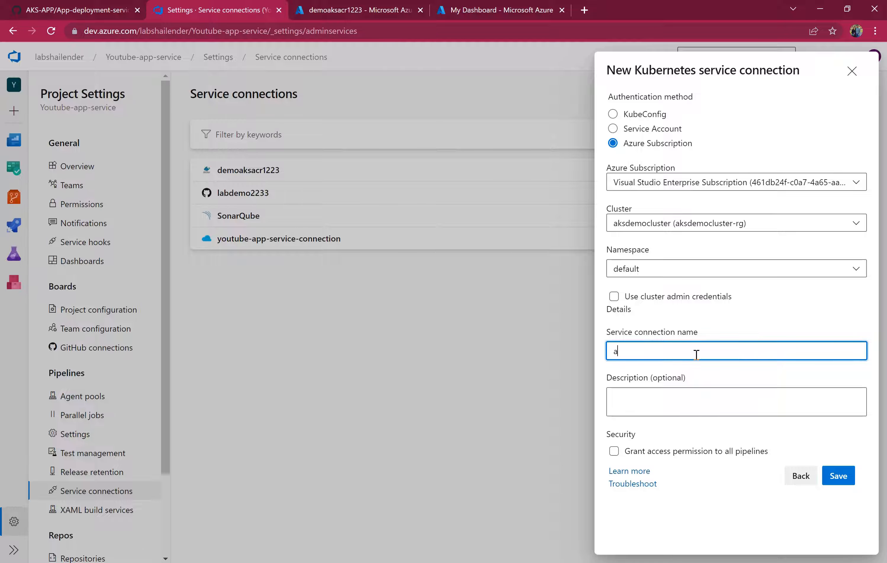
left_click(674, 452)
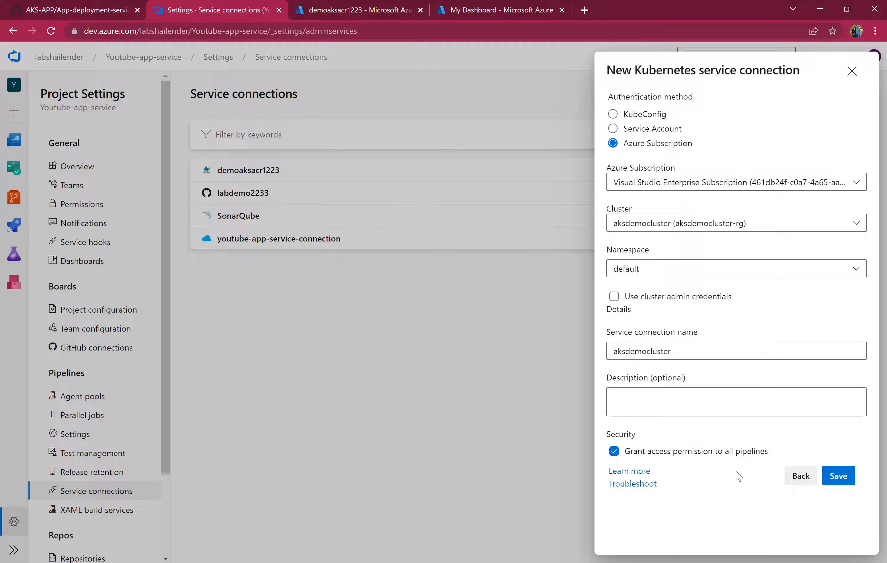
left_click(835, 478)
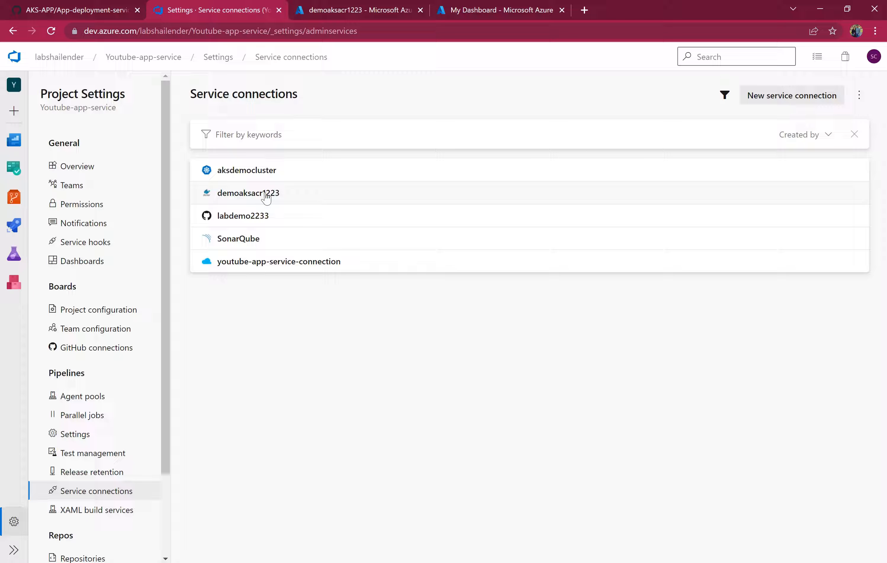
Among all pipelines, create a new pipeline folder named AKS-APP.
mouse_move(15, 229)
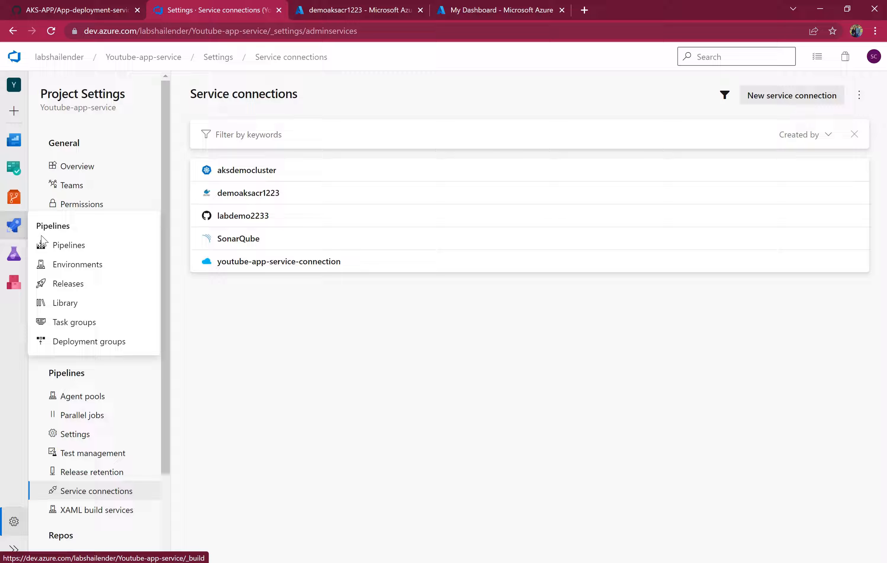
left_click(42, 242)
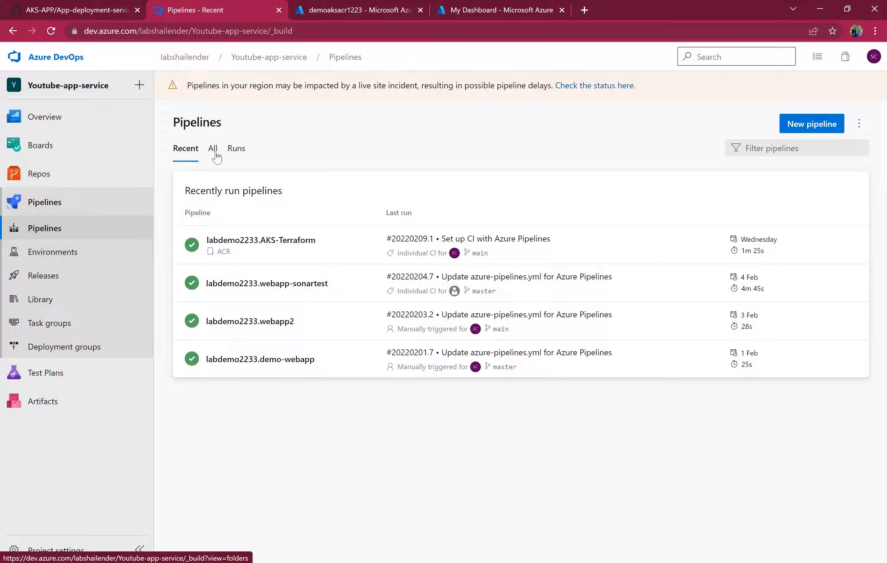
left_click(214, 151)
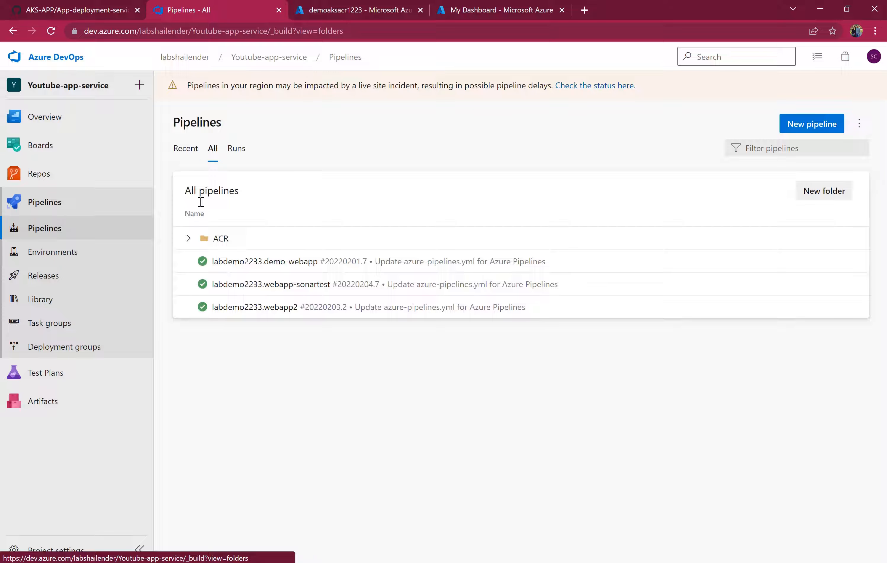
left_click(189, 239)
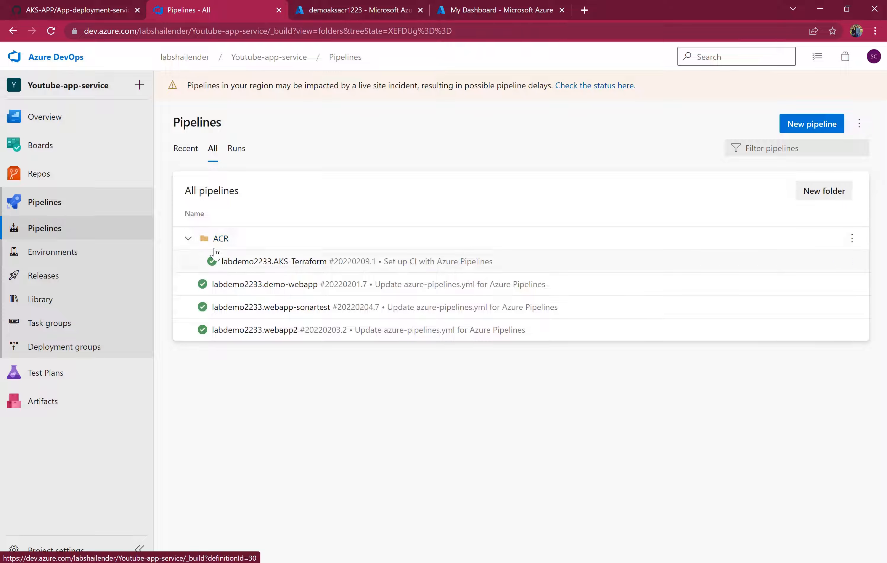
left_click(188, 238)
left_click(819, 199)
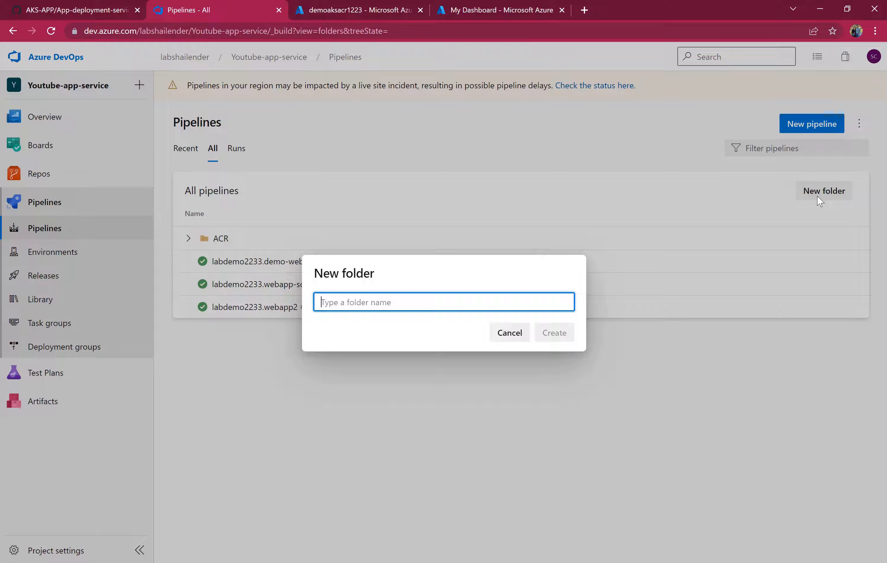
type("AKS")
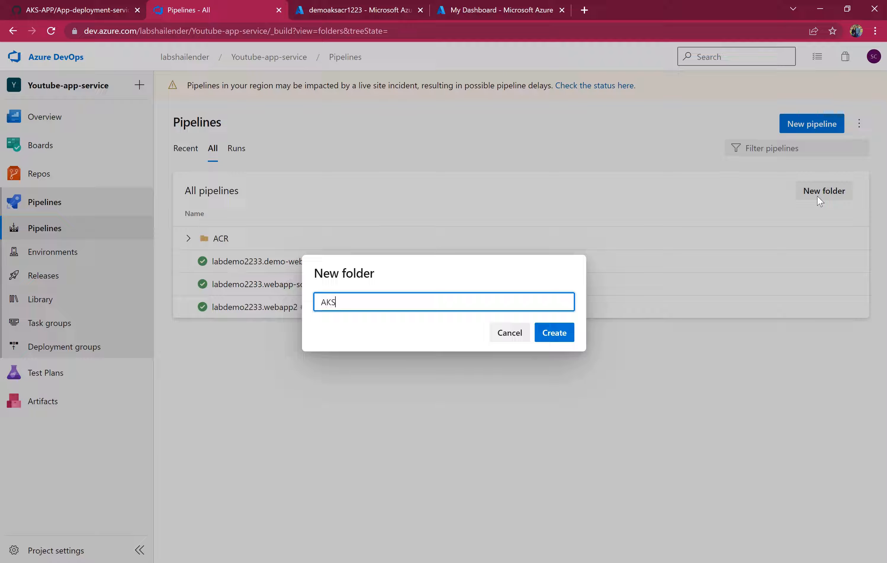
type("-APP")
left_click(553, 335)
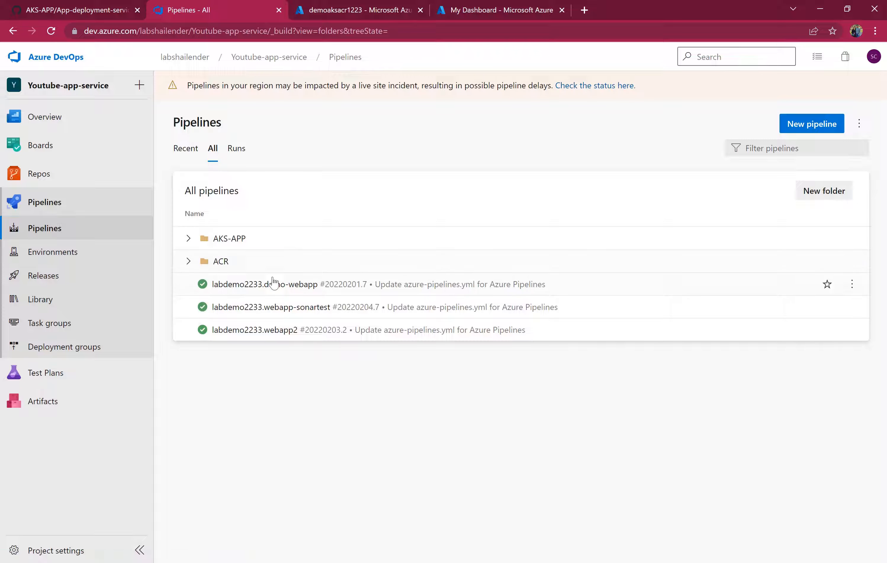
Start a new pipeline inside the AKS-APP folder using the GitHub repository labdemo2233/AKS-APP.
left_click(224, 240)
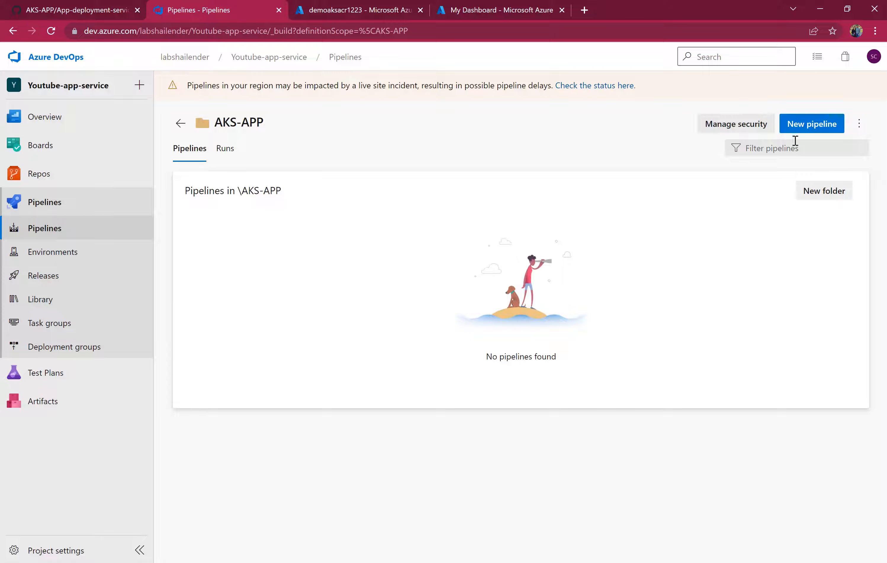
left_click(793, 126)
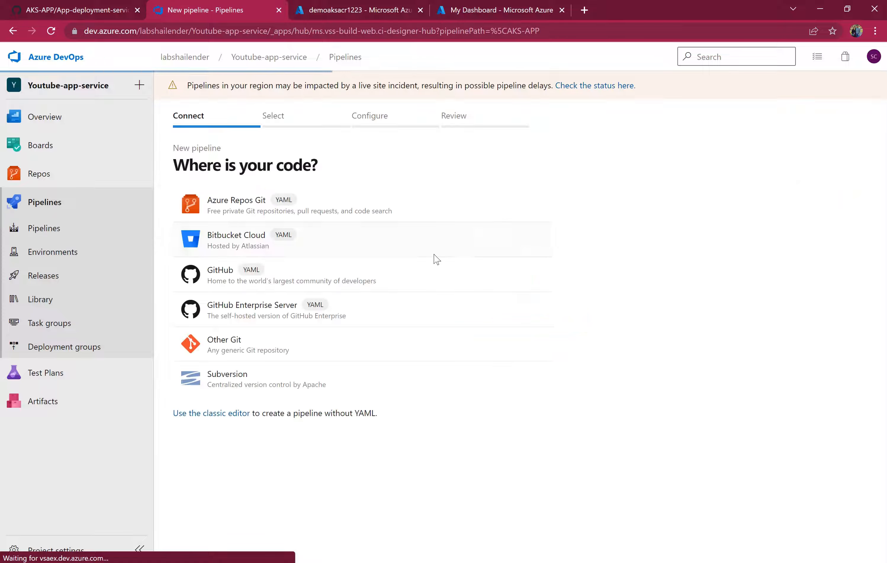
left_click(301, 281)
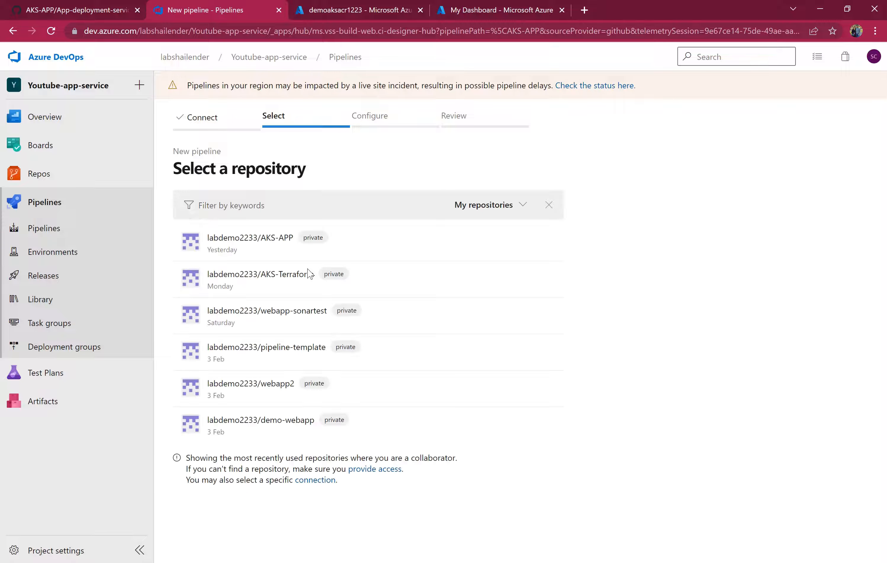
left_click(284, 251)
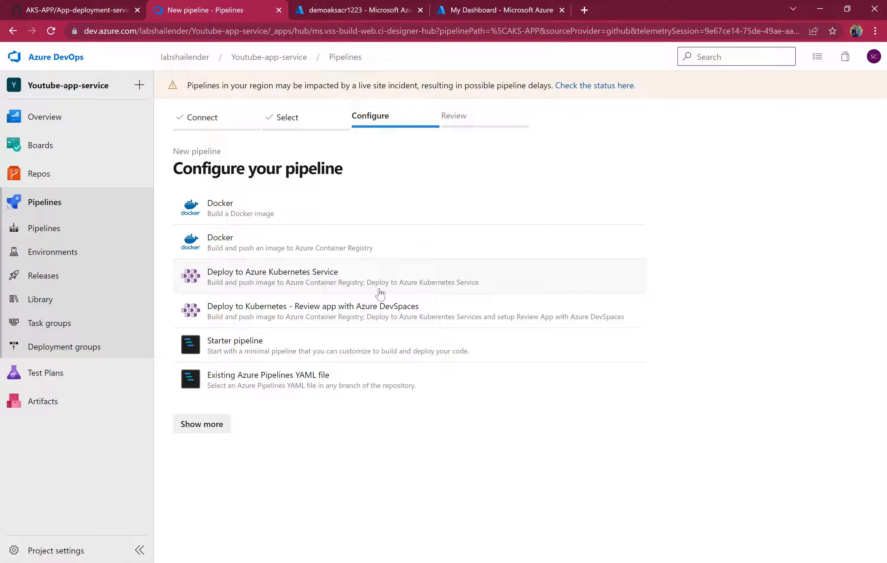
Choose the Deploy to Azure Kubernetes Service template with the Visual Studio Enterprise Subscription and sign in with the account e-mail.
left_click(427, 287)
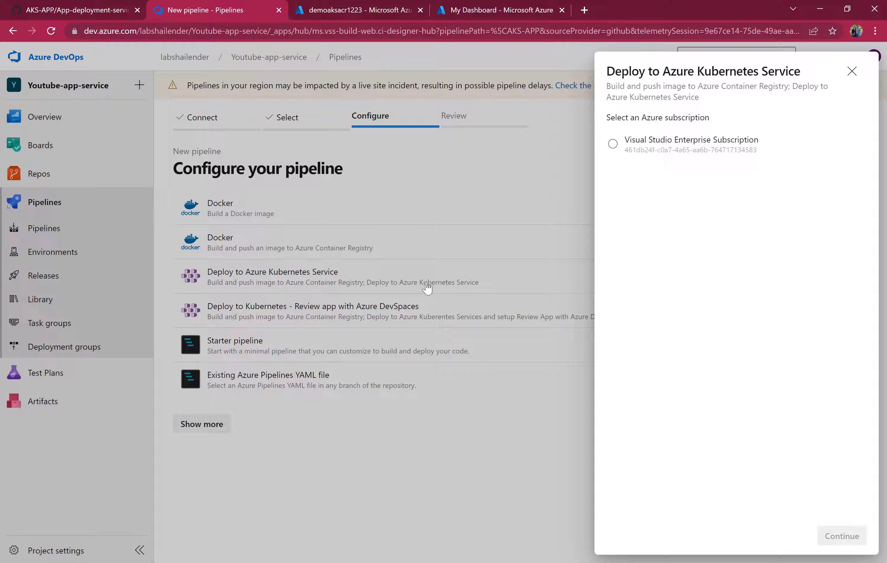
left_click(616, 144)
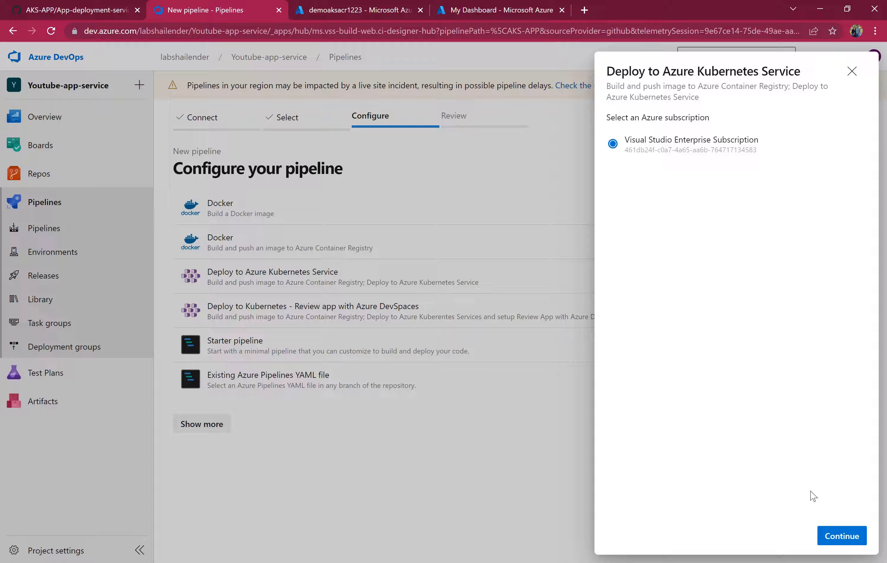
left_click(838, 534)
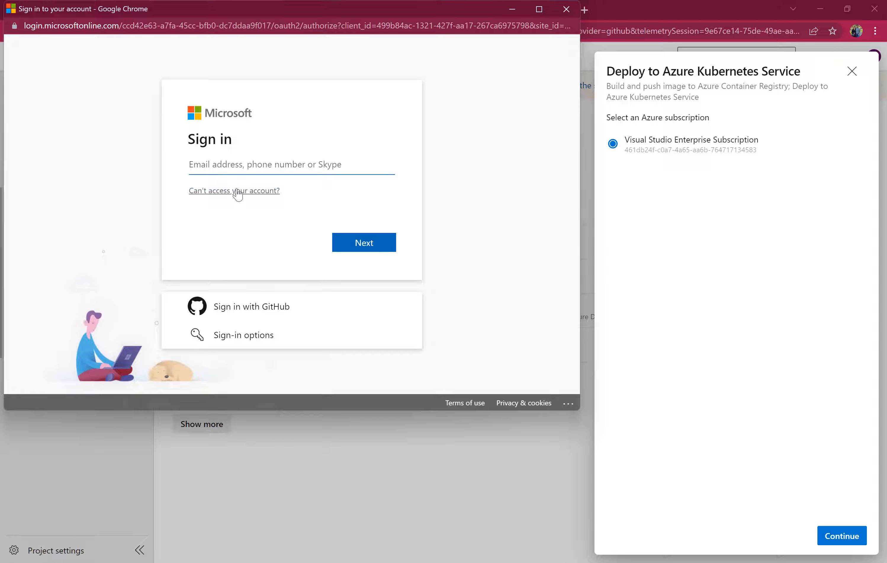
type("vi")
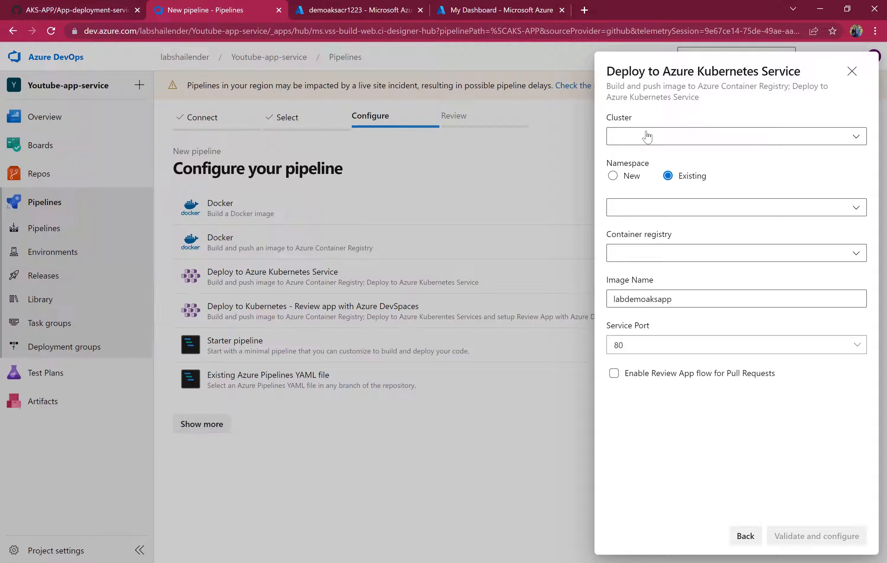
Configure the deployment with cluster aksdemocluster, existing namespace default, registry demoaksacr1223 and image name webapp.
left_click(647, 137)
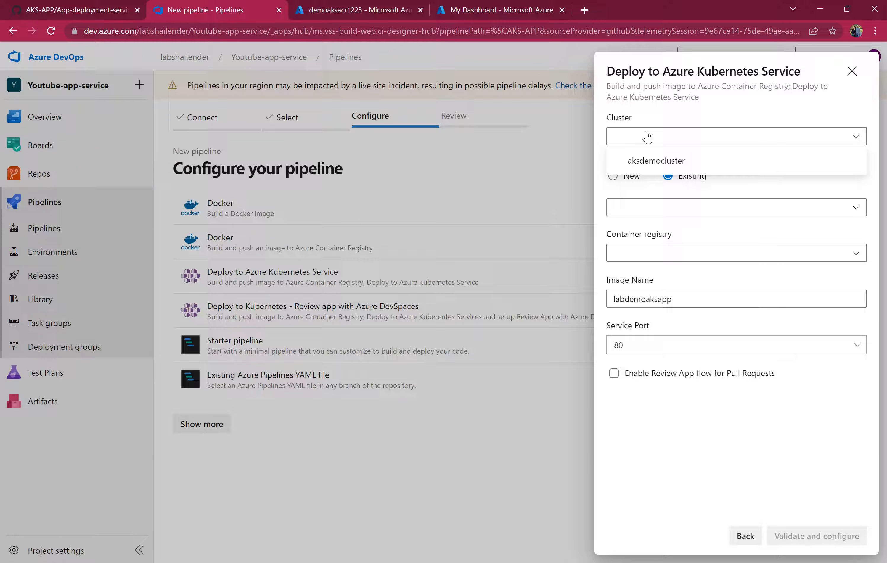
left_click(654, 164)
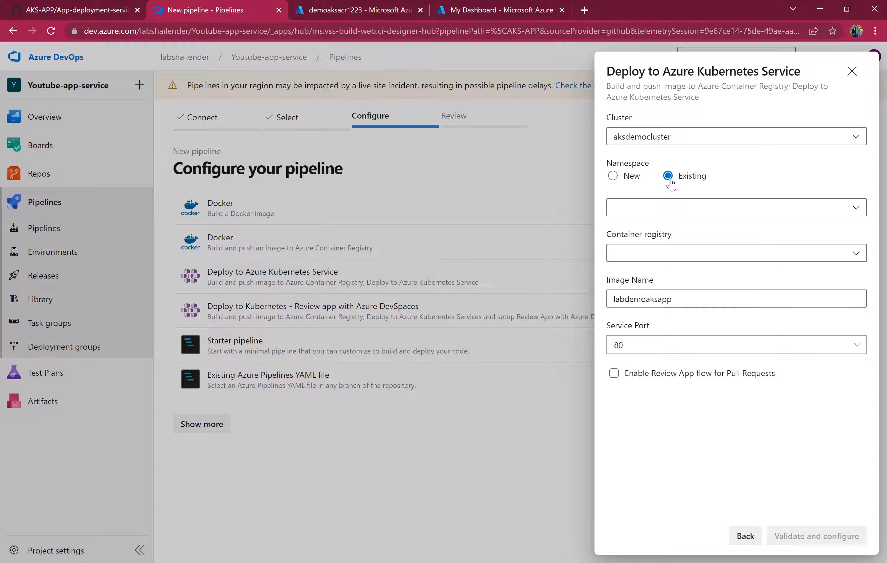
left_click(686, 207)
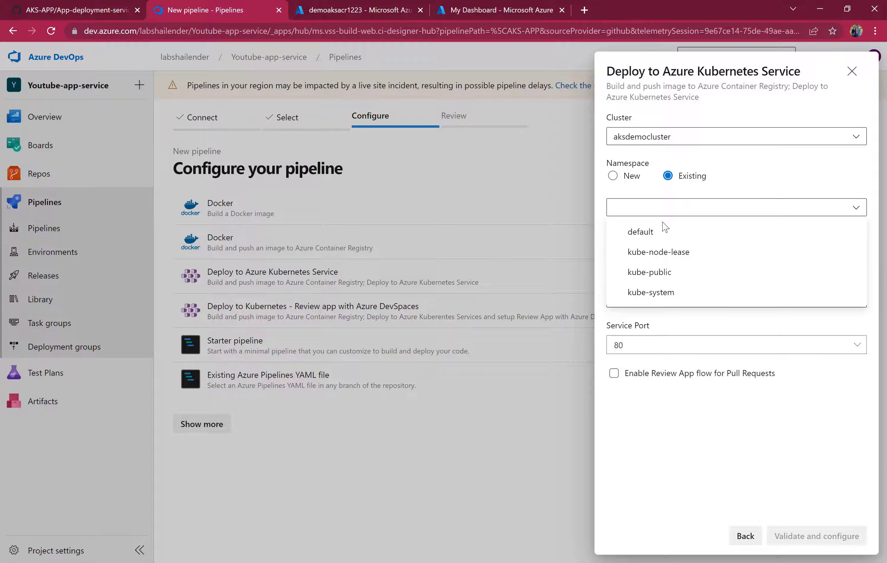
left_click(663, 231)
left_click(692, 263)
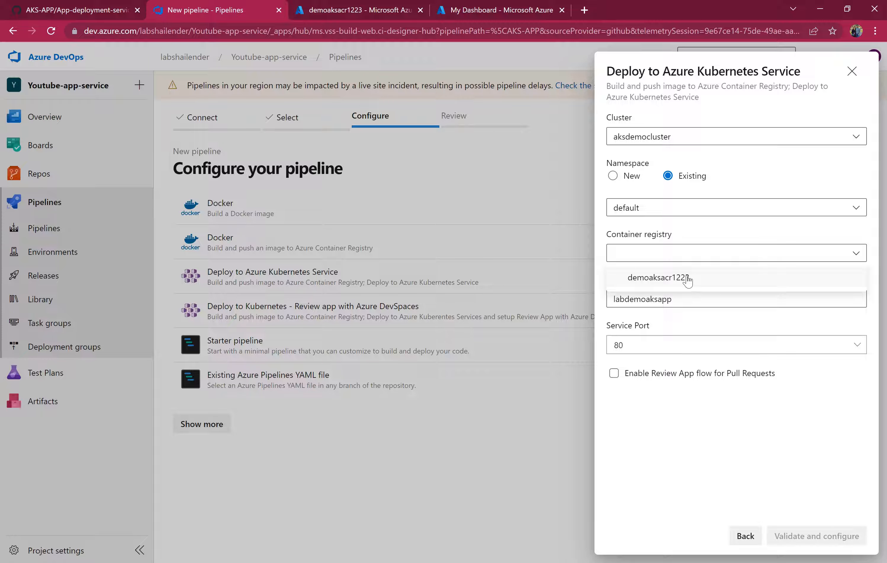
left_click(688, 279)
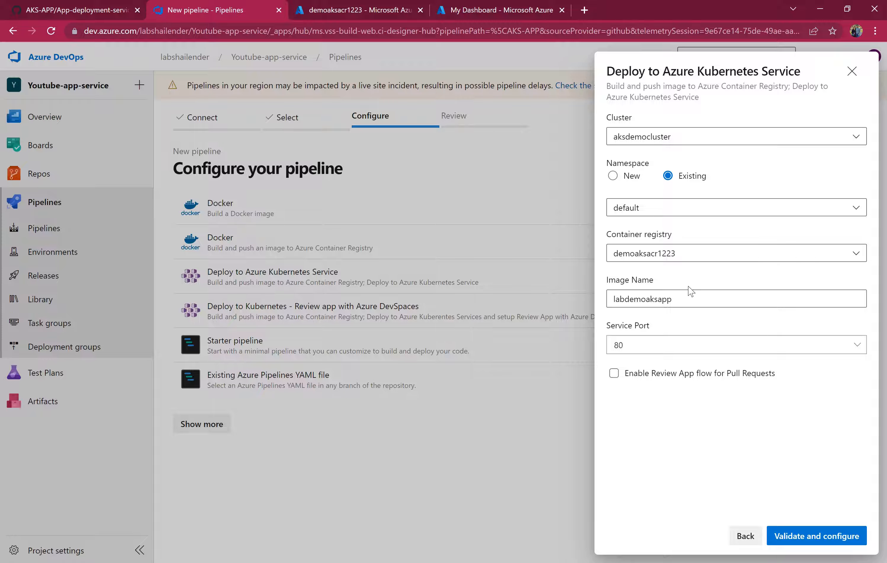
left_click_drag(675, 300, 587, 297)
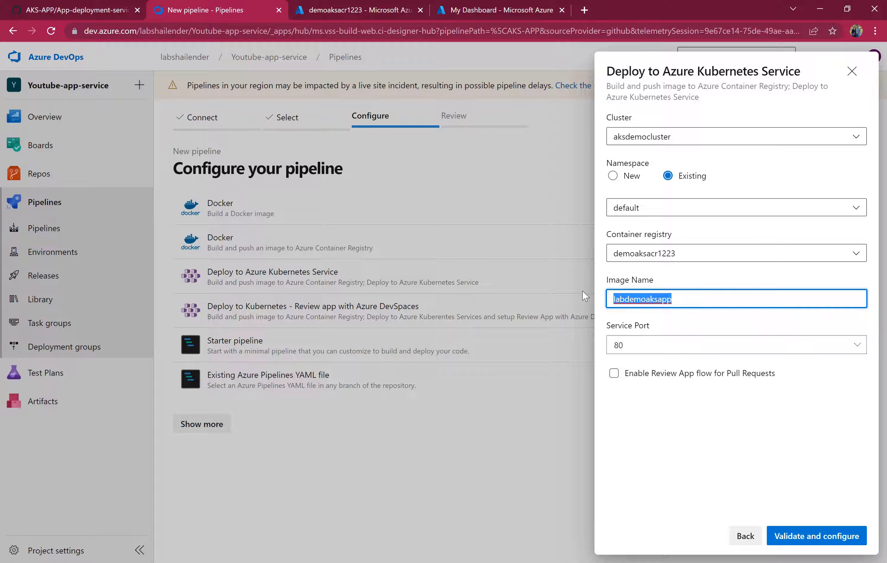
type("webapp")
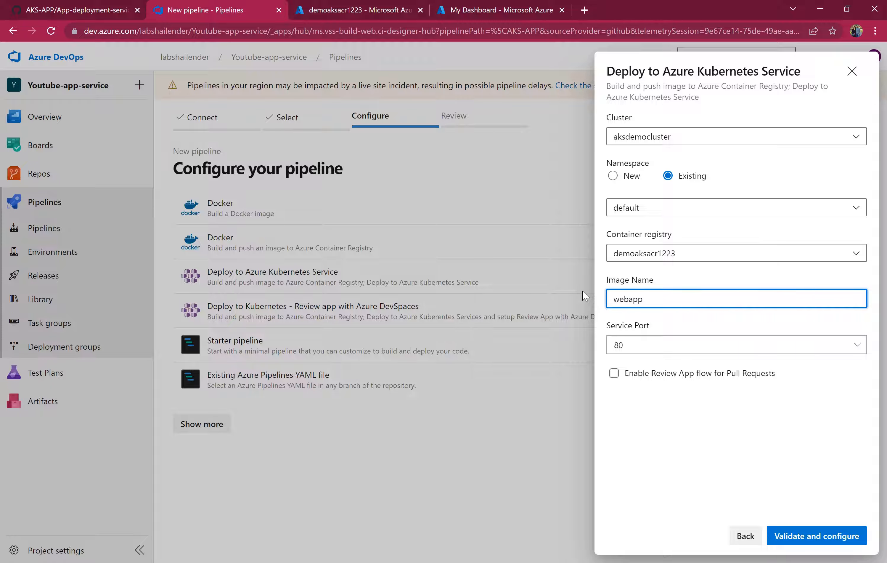
Compare the image name with the repository's deployment manifest, then validate and configure the AKS deployment pipeline.
key("ctrl+shift+Tab")
double_click(295, 290)
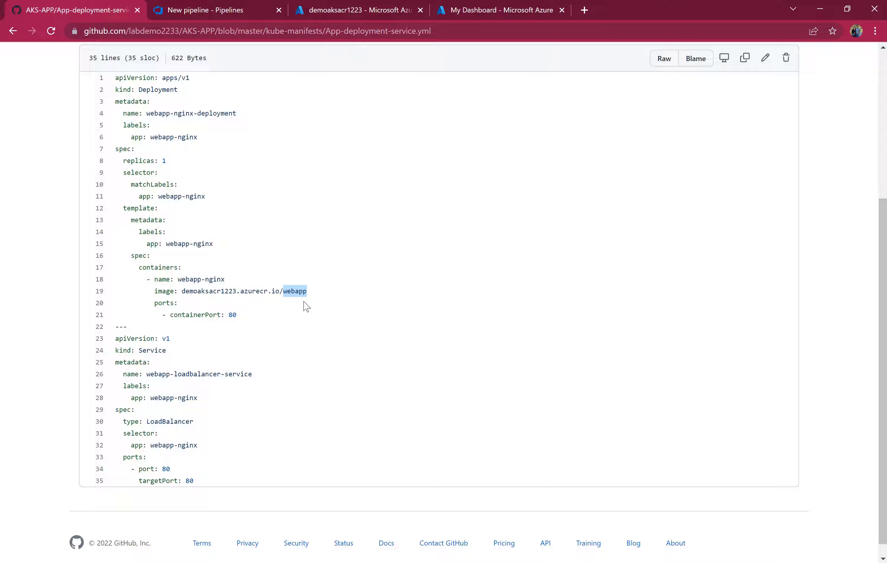
scroll(304, 305, "up", 3)
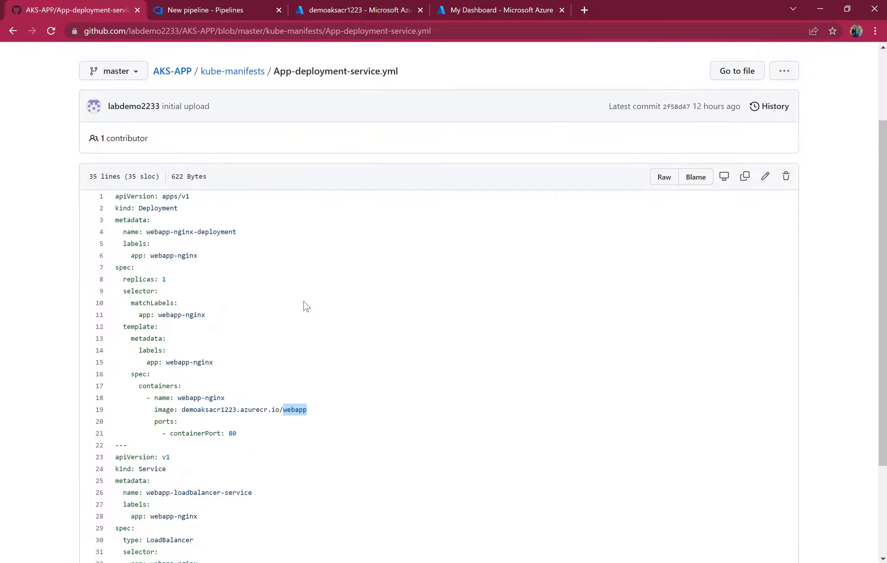
left_click(231, 10)
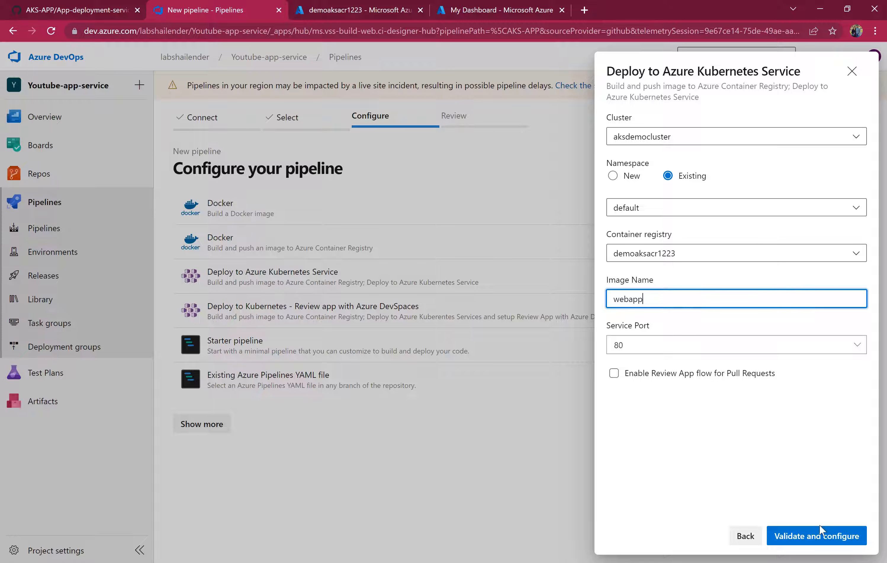
left_click(826, 542)
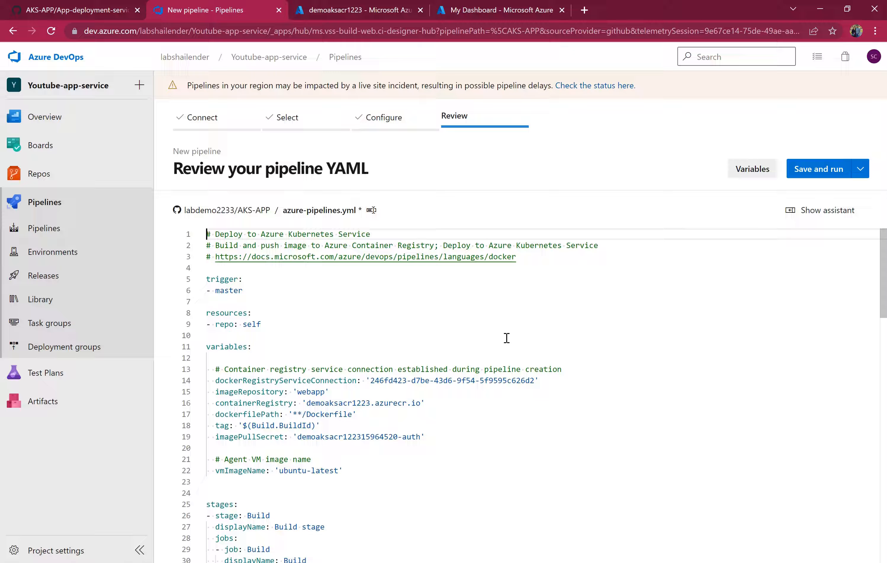
Set the pipeline trigger to none in the generated YAML.
left_click_drag(242, 291, 250, 279)
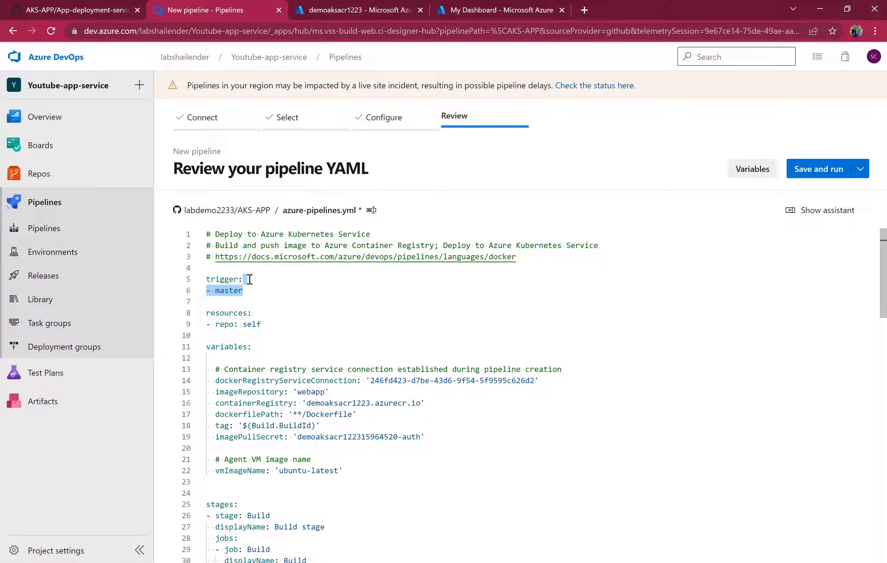
key("BackSpace")
type("none")
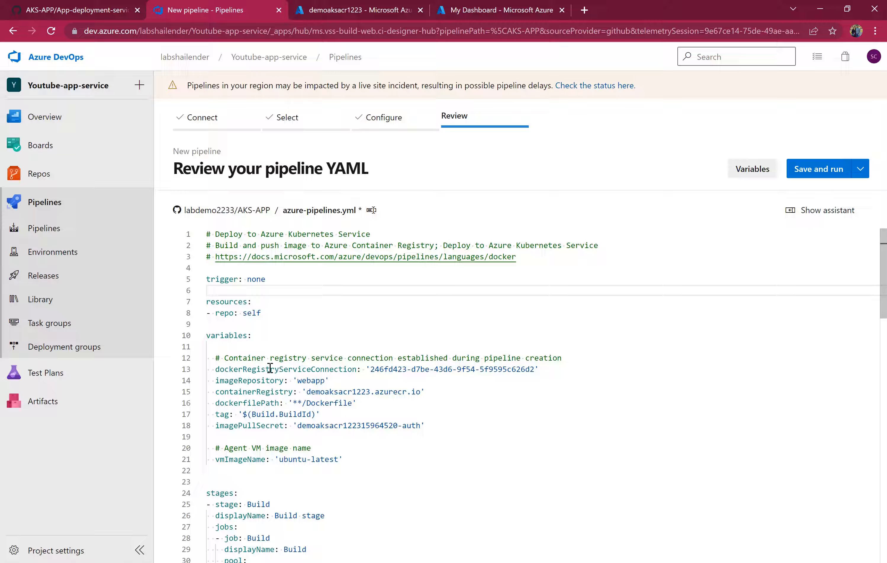
Review the YAML variables, the Docker build-and-push stage and the Kubernetes deploy stage with its manifest paths.
left_click_drag(238, 369, 280, 369)
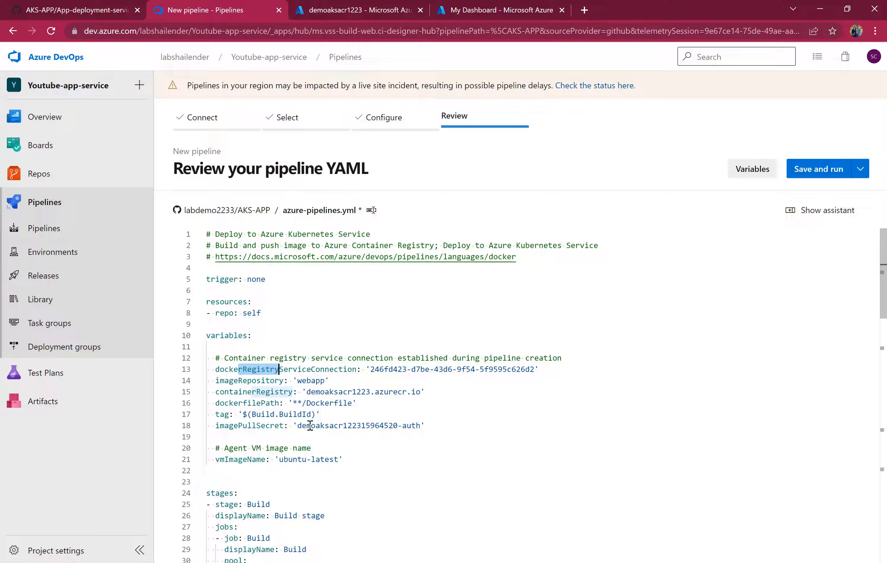
left_click_drag(297, 426, 420, 427)
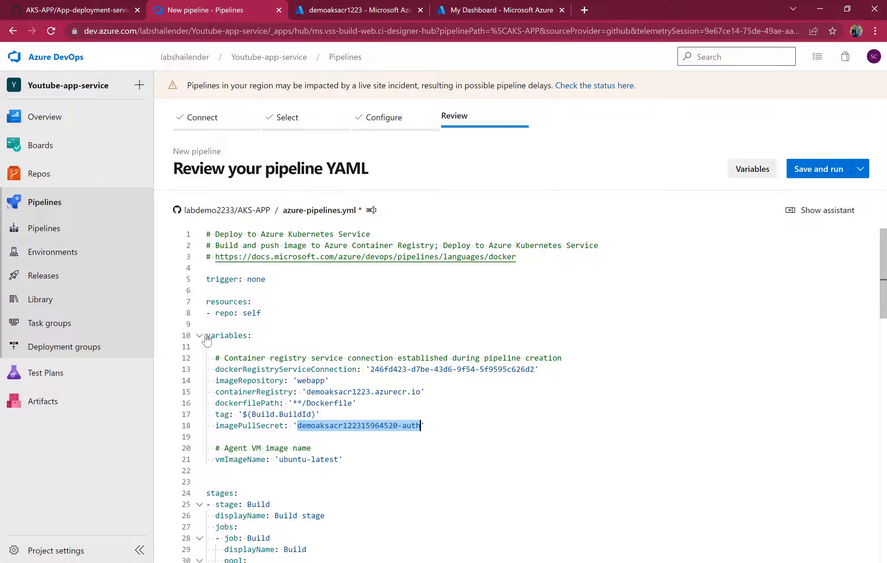
scroll(410, 435, "down", 5)
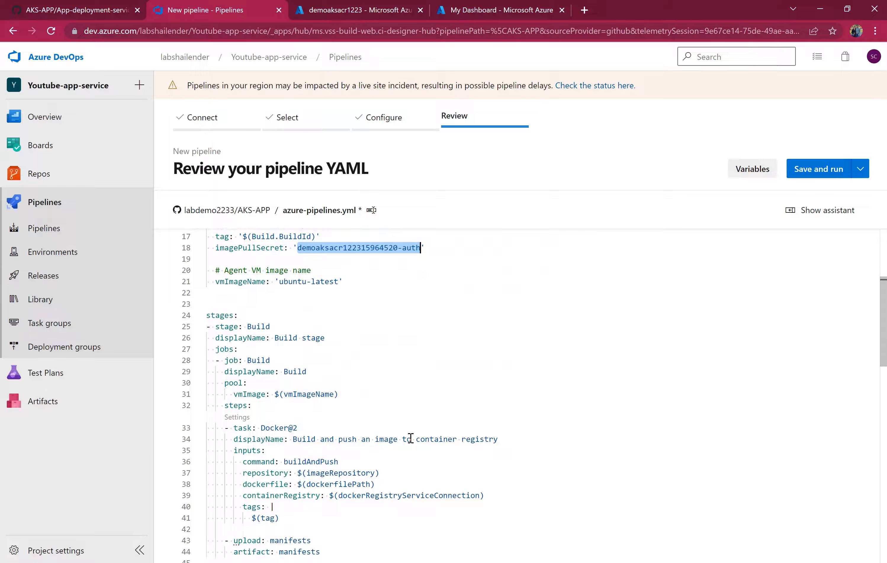
scroll(311, 400, "down", 2)
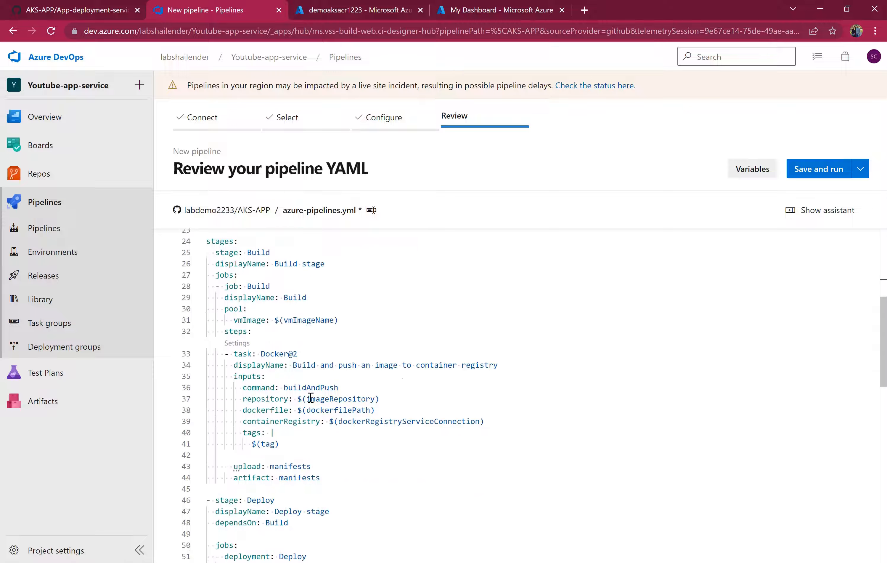
left_click_drag(289, 388, 298, 410)
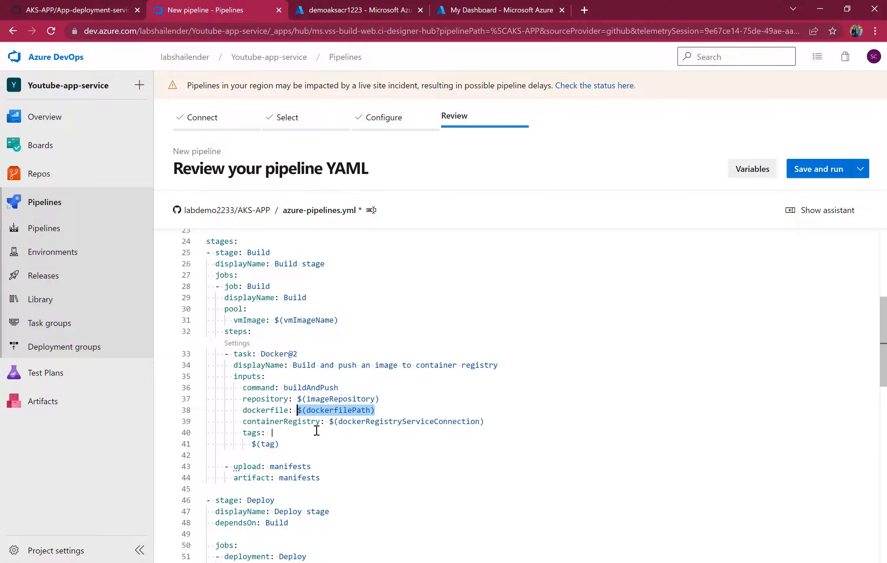
scroll(316, 431, "down", 1)
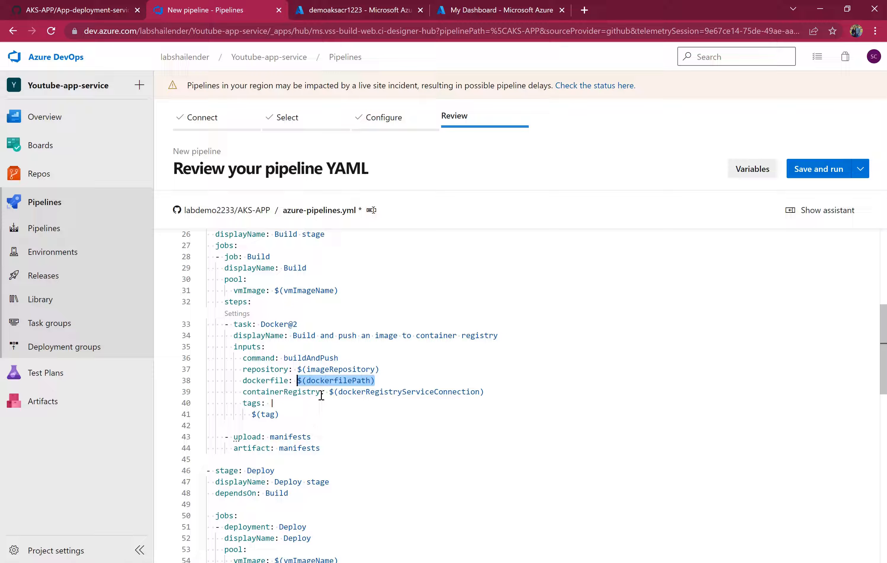
mouse_move(229, 436)
left_mouse_down()
mouse_move(331, 451)
mouse_move(225, 437)
left_mouse_up()
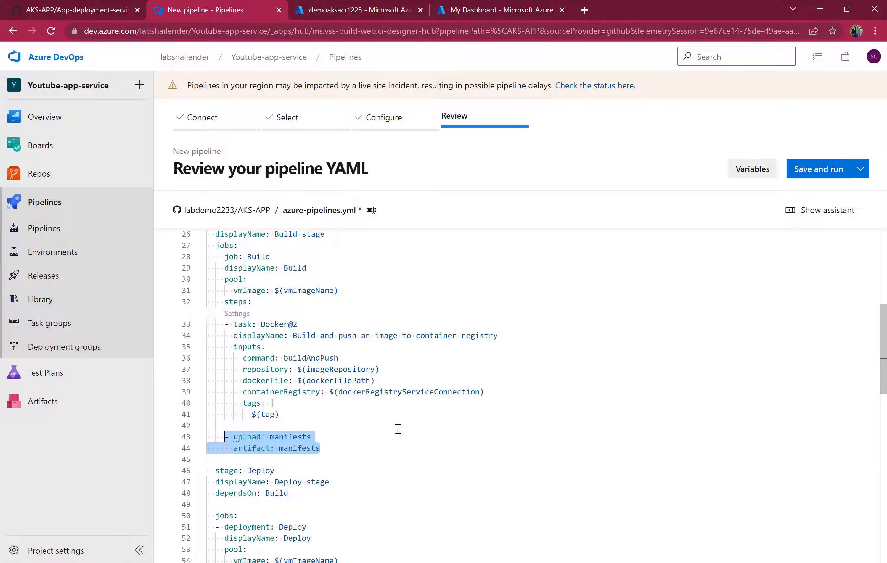
scroll(398, 430, "down", 4)
scroll(398, 429, "down", 6)
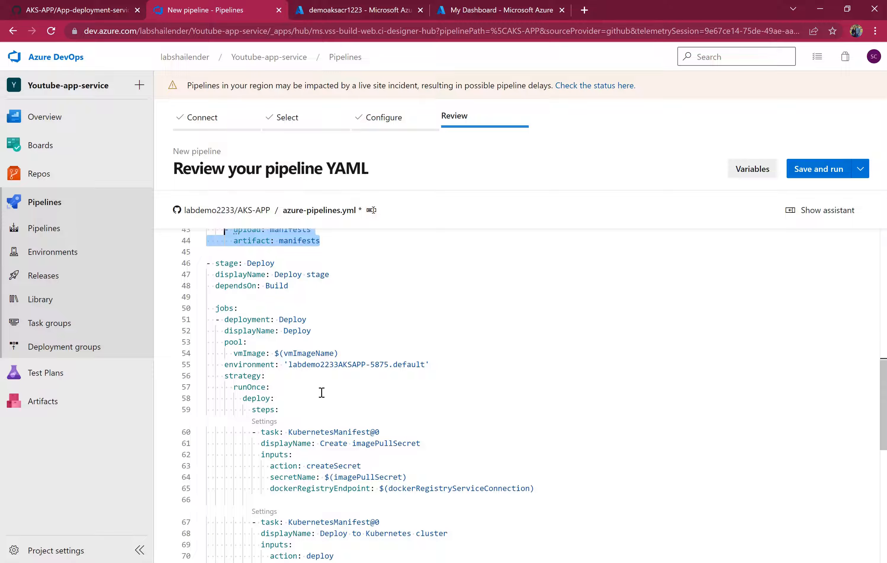
scroll(418, 402, "down", 1)
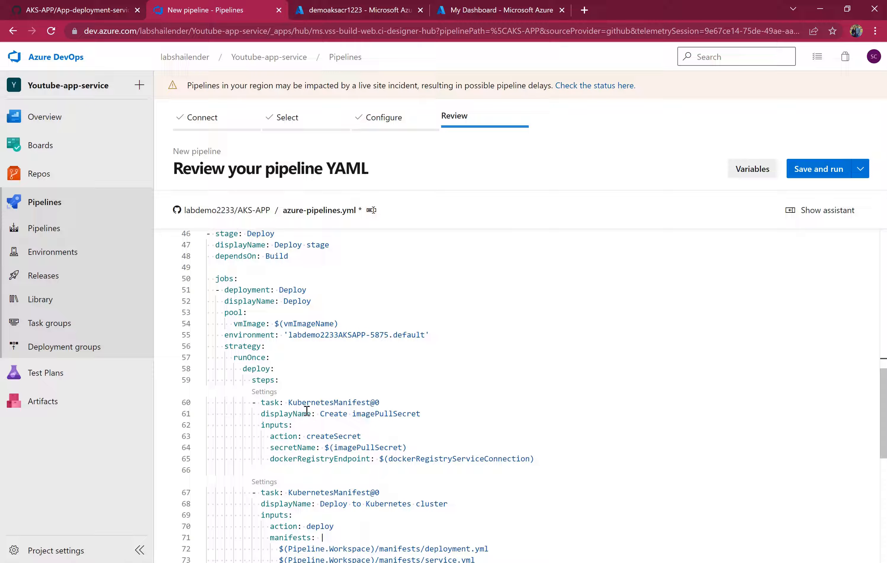
left_click_drag(352, 414, 417, 414)
scroll(408, 417, "up", 15)
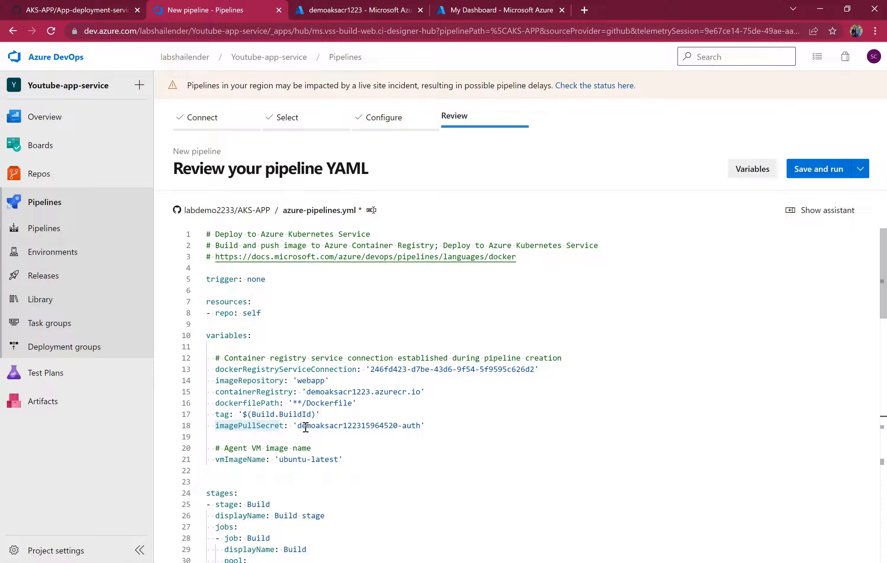
left_click_drag(300, 426, 406, 425)
scroll(476, 470, "down", 17)
scroll(475, 470, "up", 1)
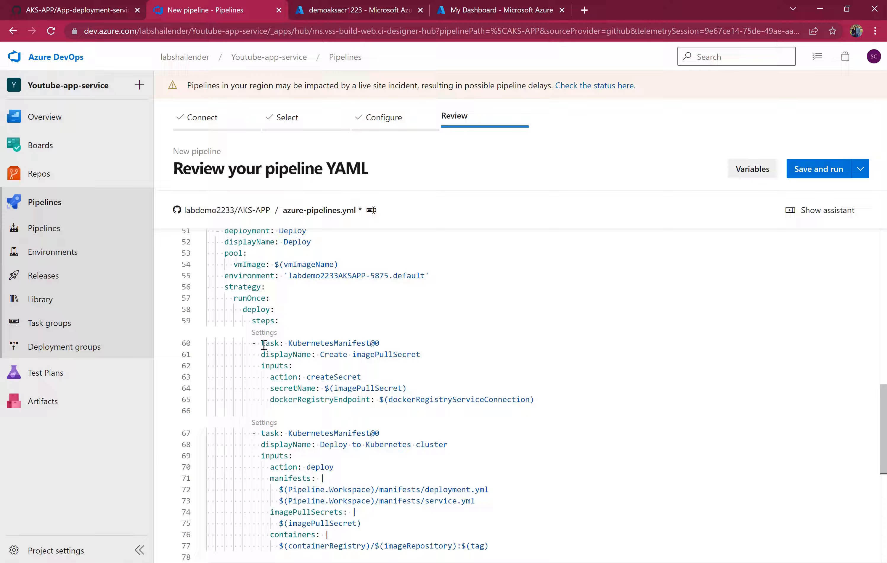
scroll(412, 424, "down", 3)
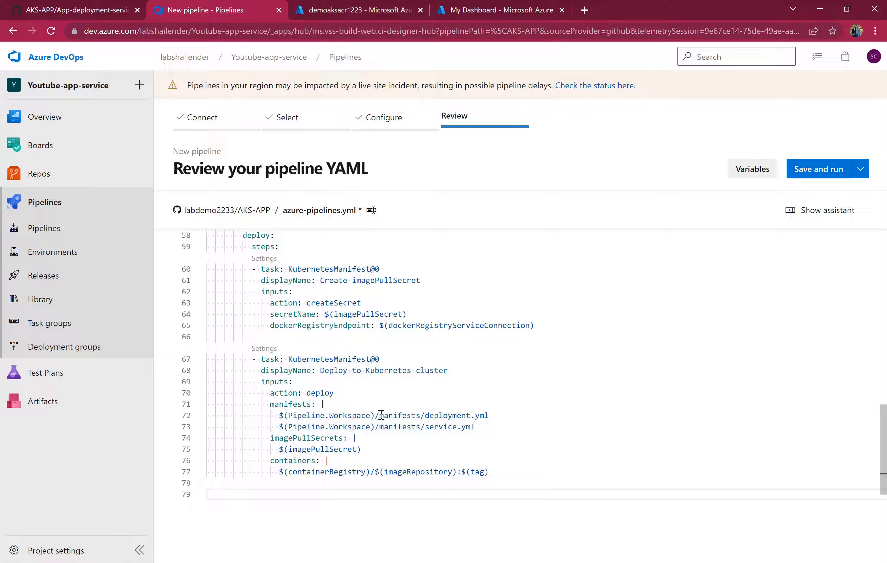
left_click_drag(381, 415, 484, 427)
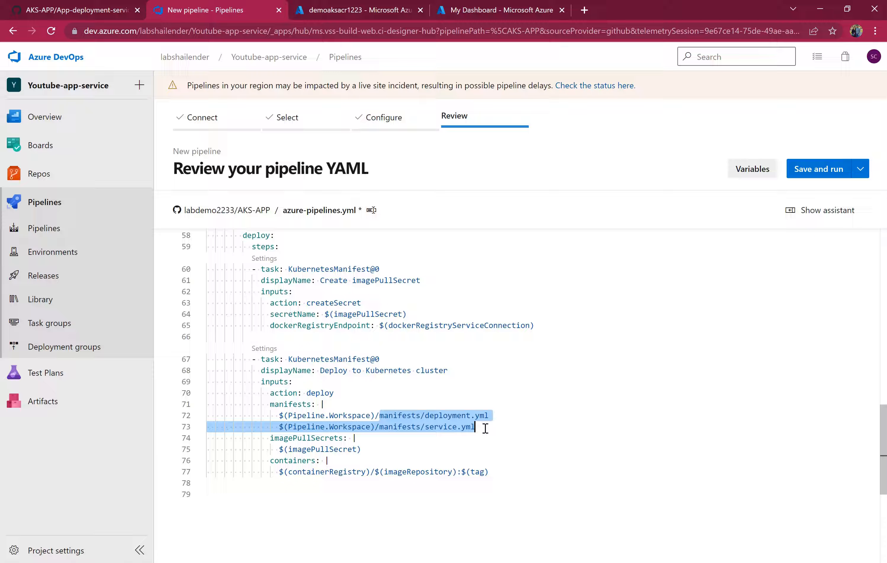
Save and run the pipeline with a direct commit to master, and open the Build job log.
left_click(819, 173)
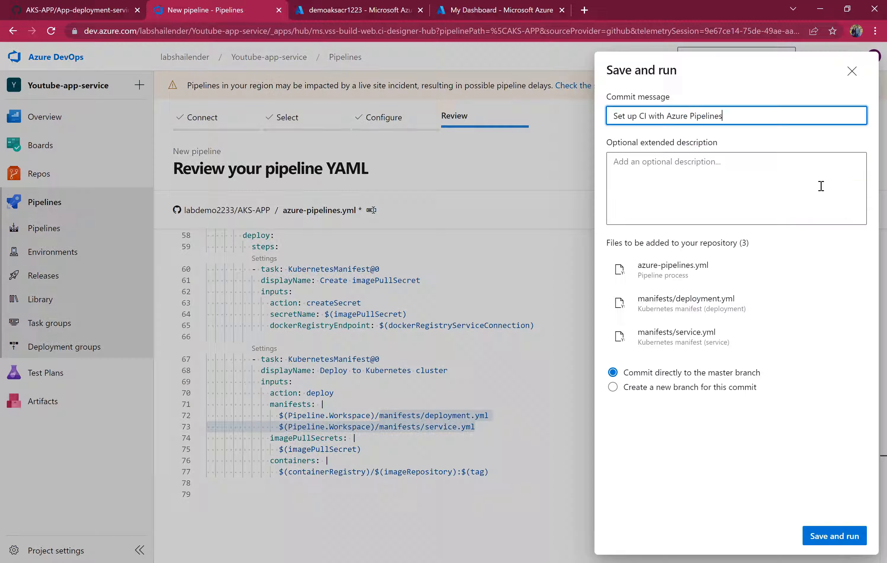
left_click(837, 536)
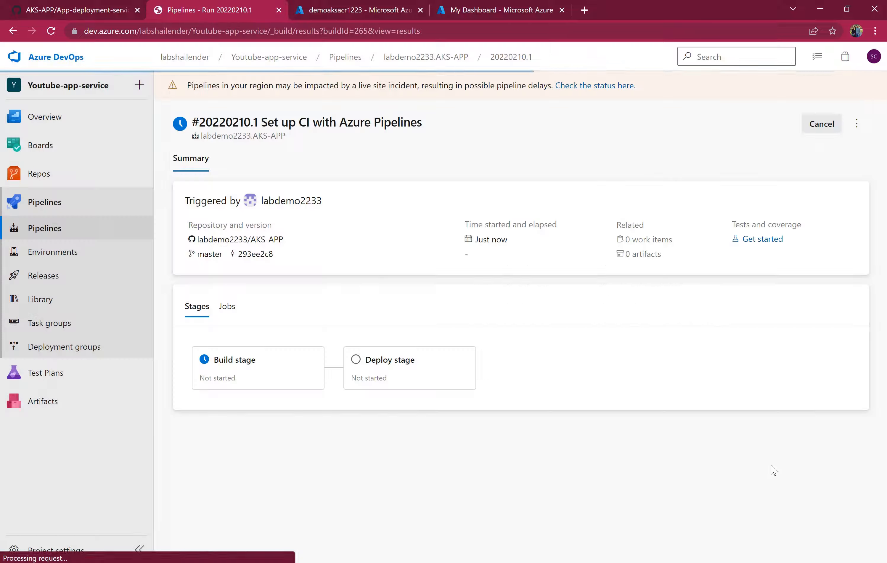
left_click(260, 373)
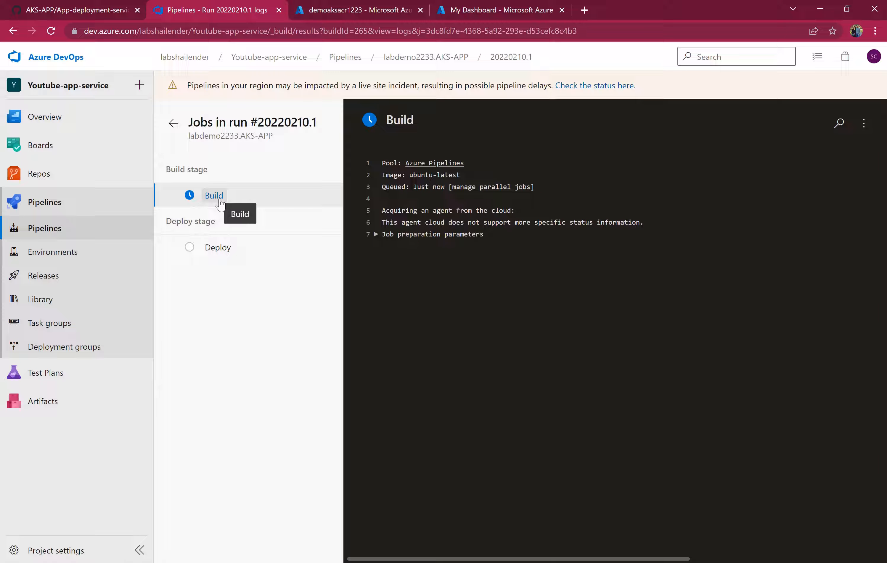
Inspect the registry's repositories, the queued Build job log and the Azure DevOps service status incident.
left_click(331, 10)
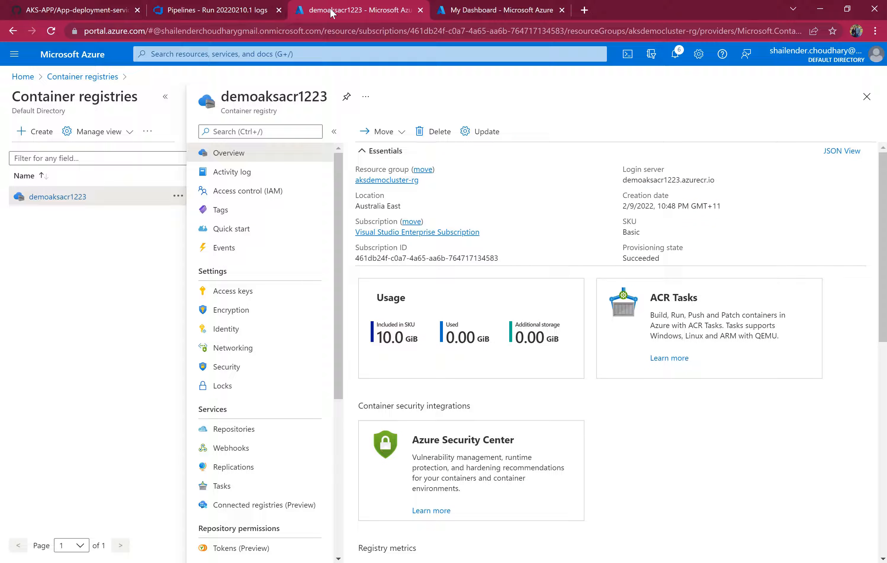
left_click(229, 434)
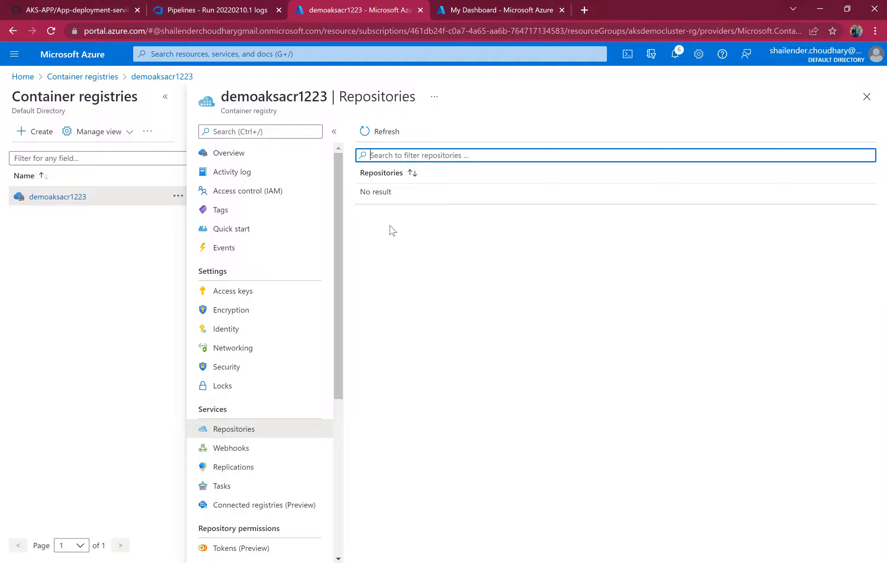
left_click(210, 11)
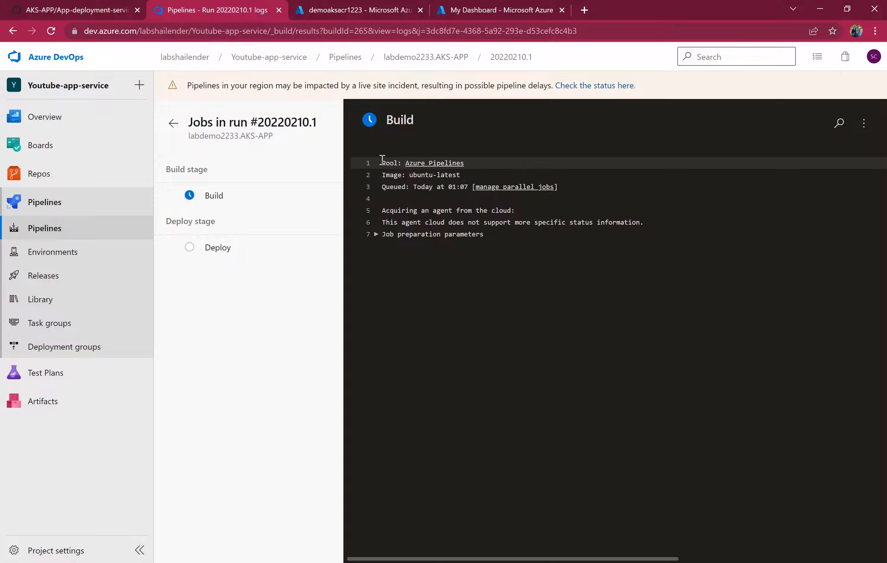
left_click_drag(380, 161, 479, 240)
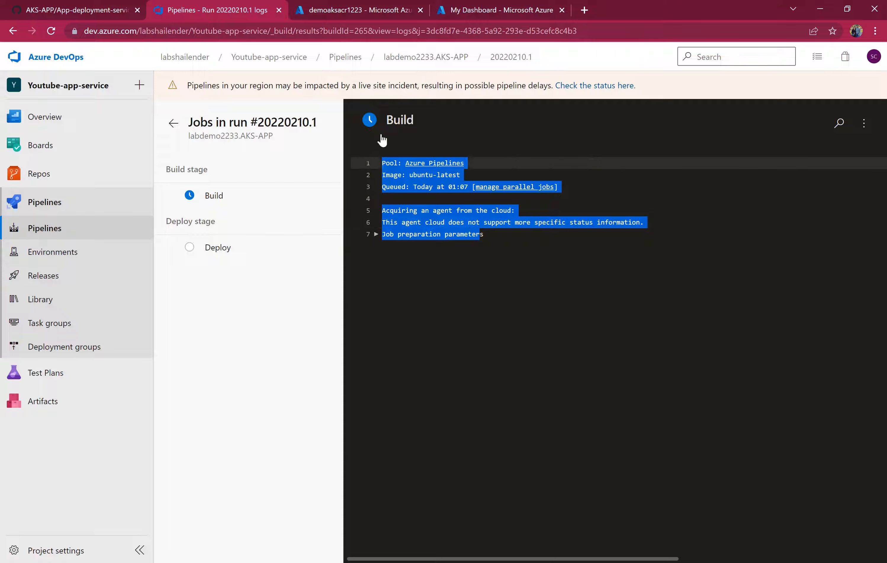
left_click(589, 88)
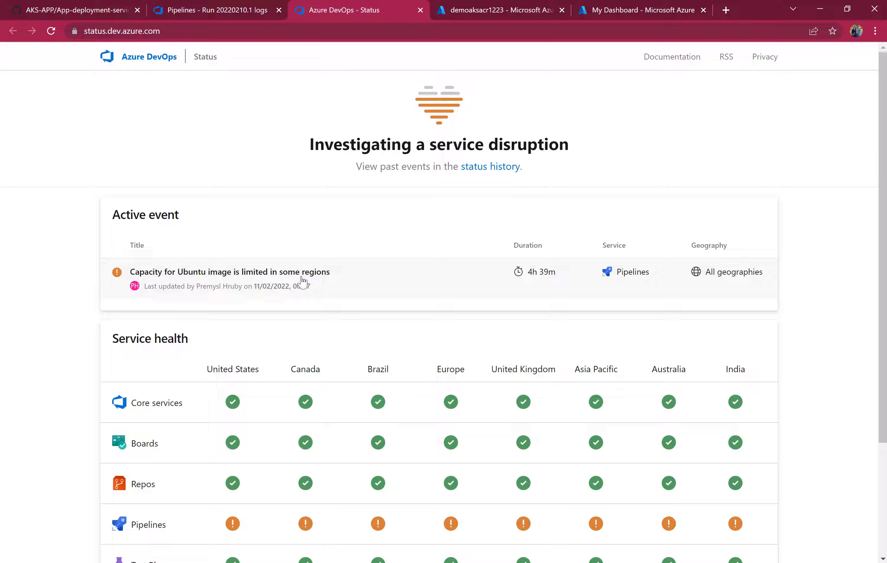
left_click(312, 283)
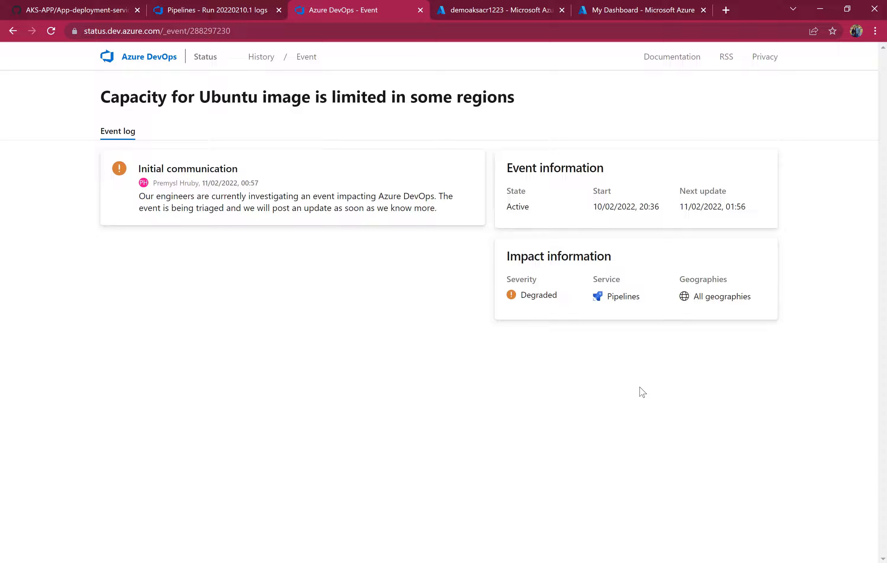
left_click(13, 32)
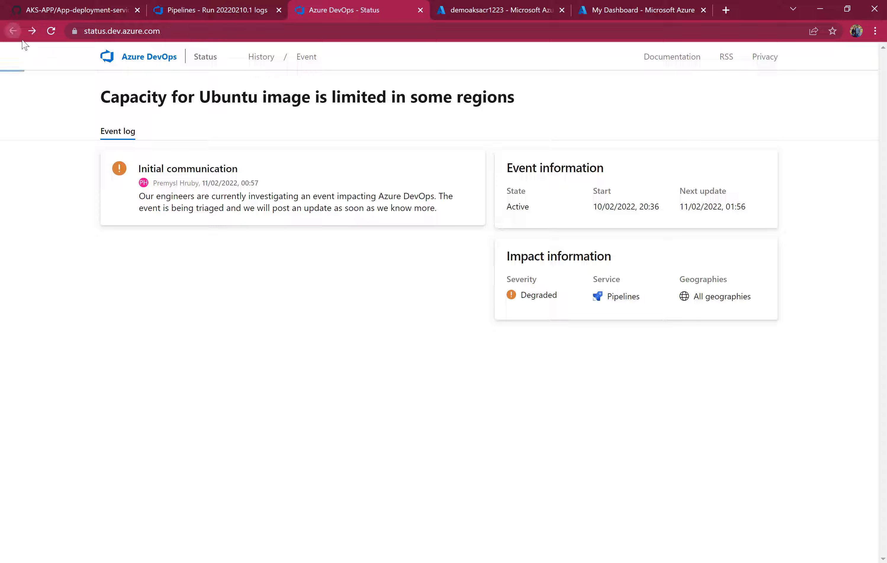
scroll(611, 387, "down", 2)
scroll(664, 420, "down", 1)
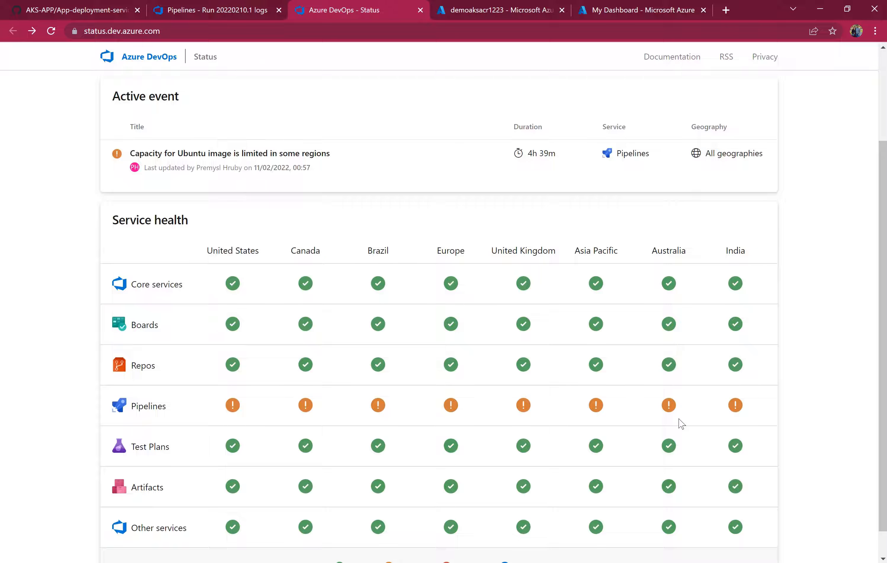
scroll(505, 383, "up", 1)
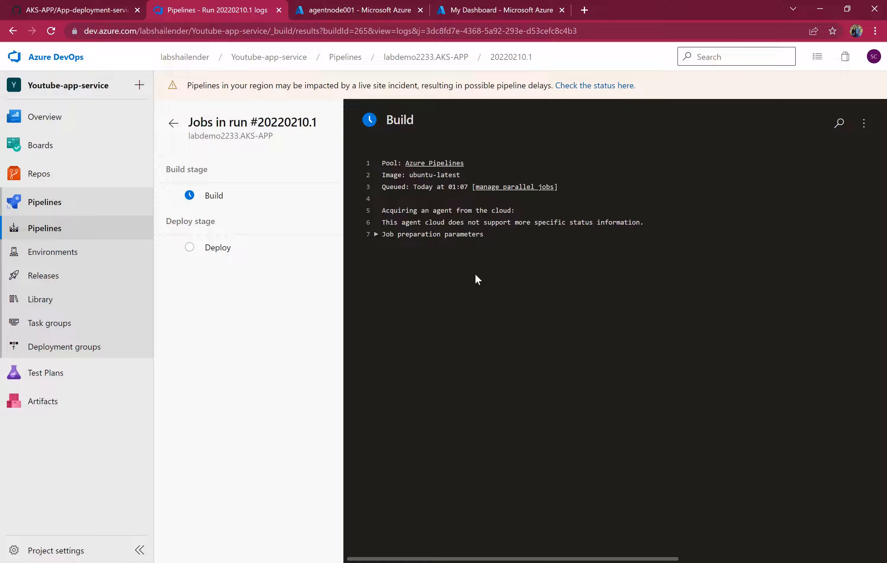
Cancel the pipeline run and open the pipeline for editing.
left_click(173, 123)
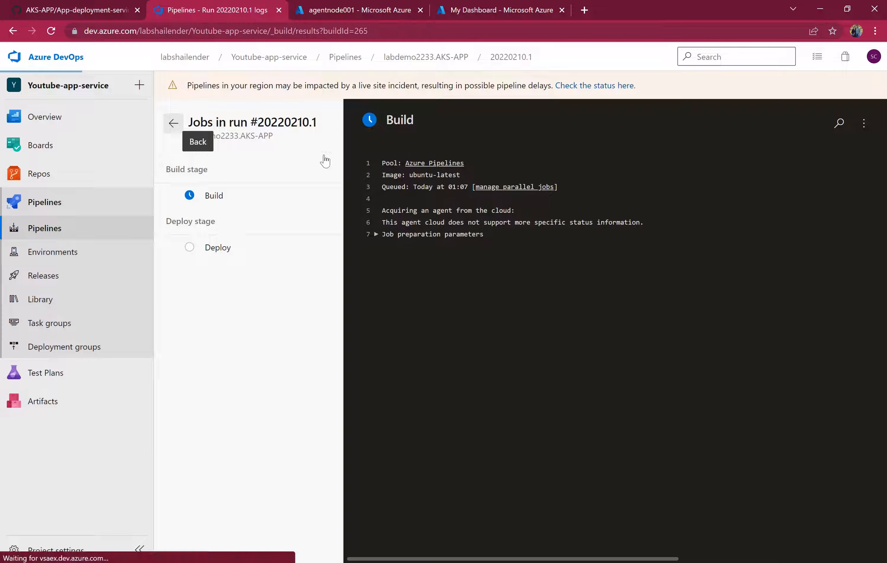
left_click(813, 126)
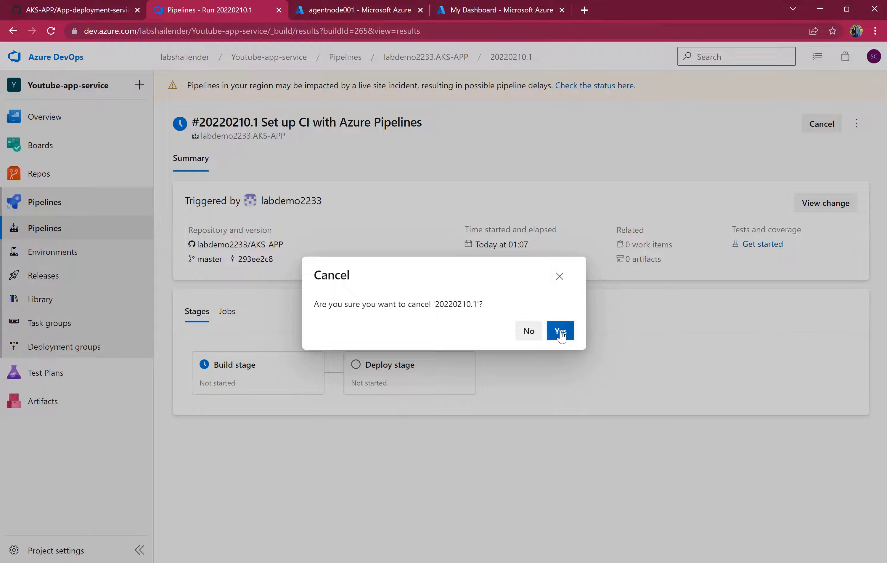
left_click(562, 331)
left_click(847, 123)
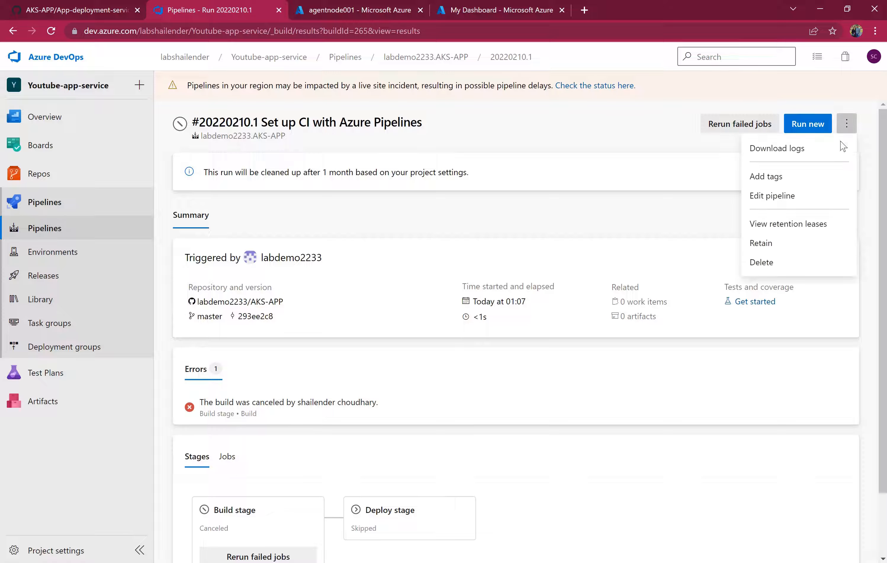
left_click(782, 196)
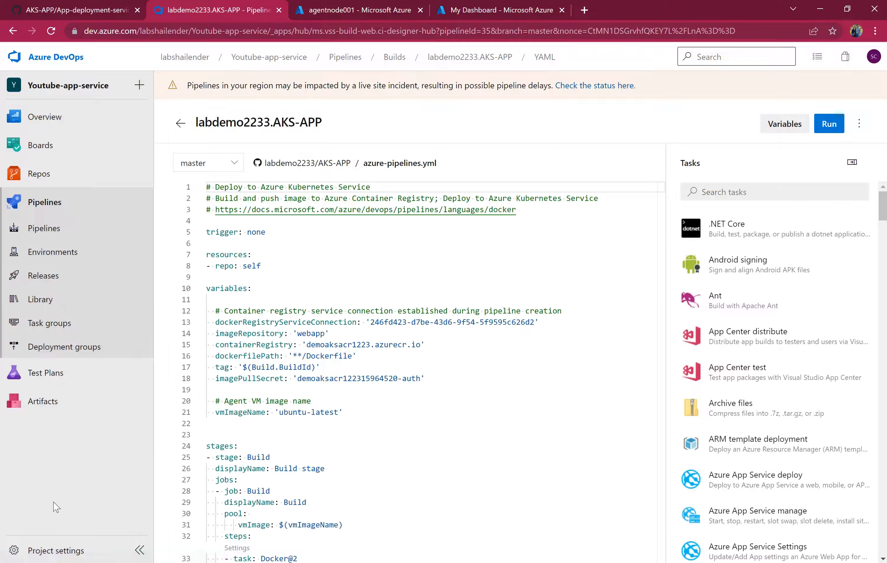
Open project settings in a new tab and inspect the agent pools and the agentnode001 virtual machine.
right_click(67, 554)
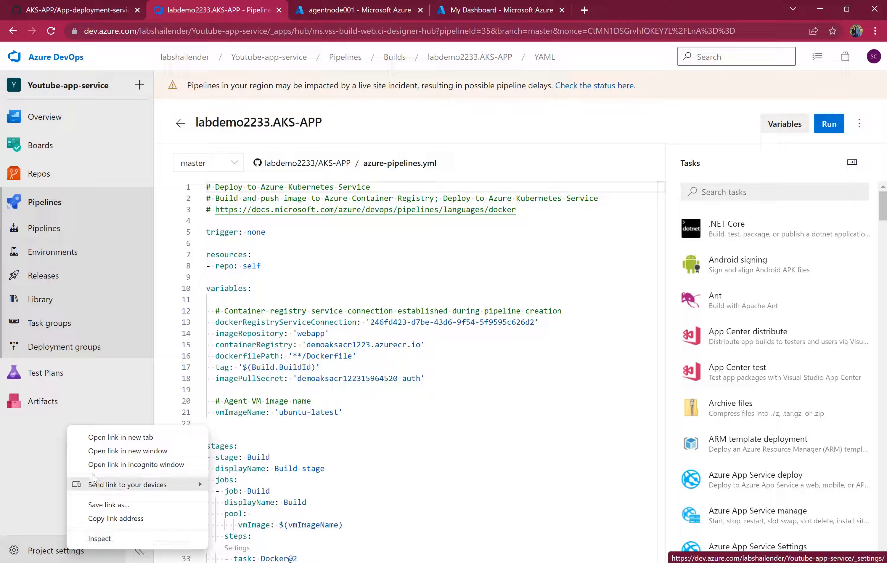
left_click(112, 434)
left_click(335, 10)
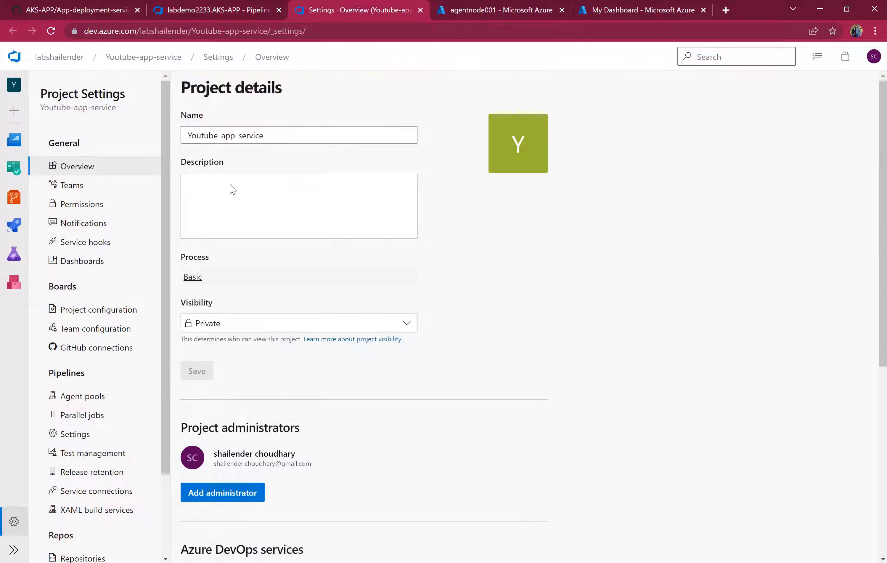
left_click(95, 398)
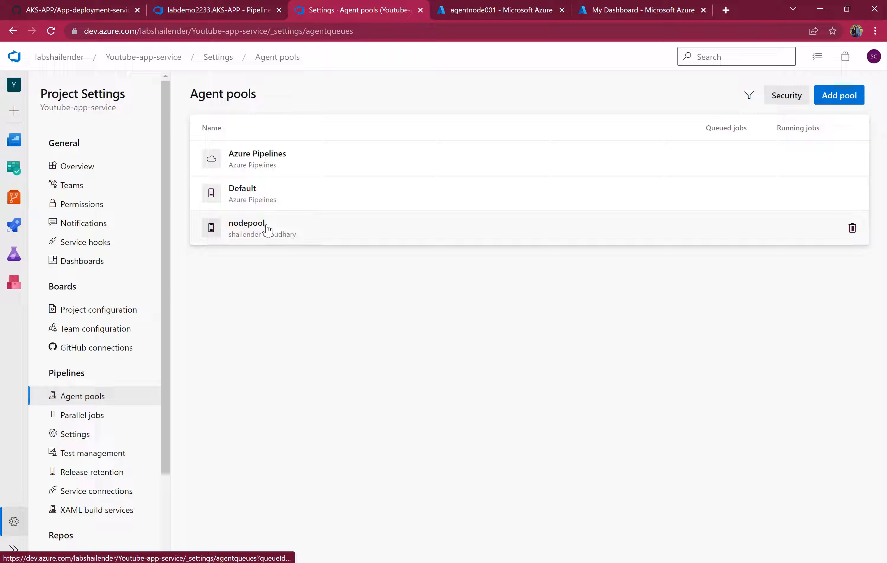
left_click(464, 9)
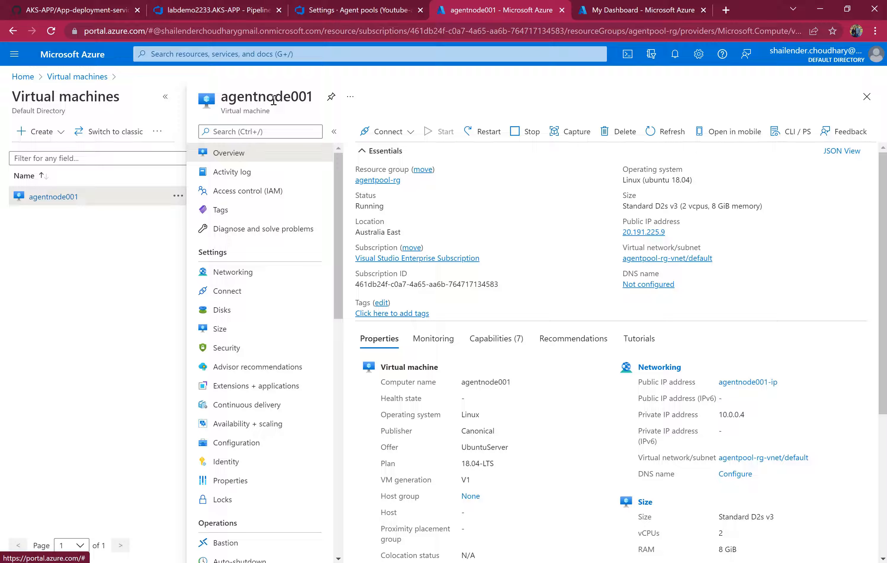
left_click(320, 10)
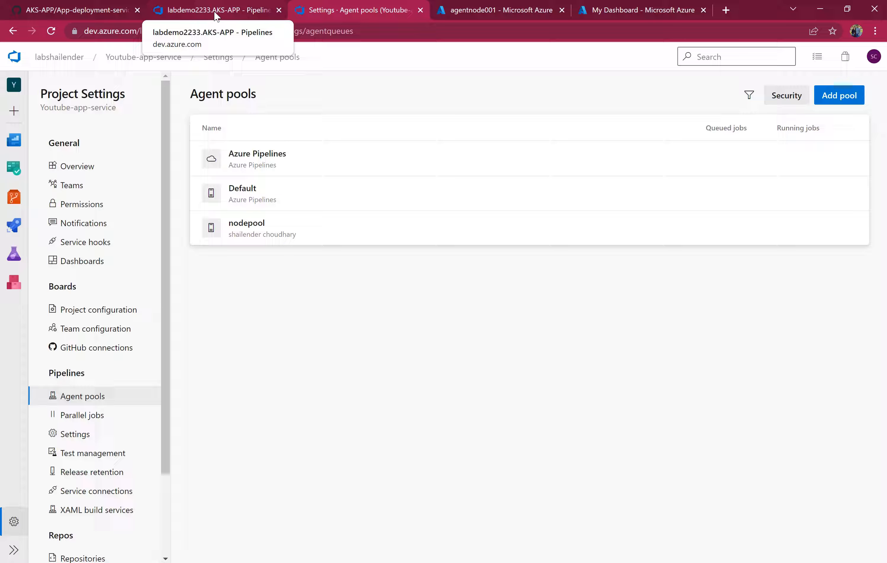
left_click(215, 11)
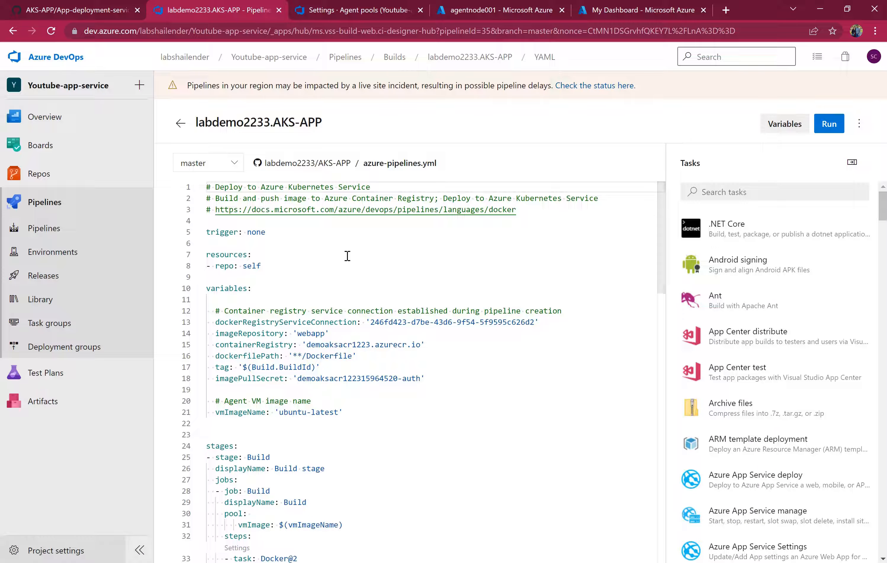
Replace the Build job's VM image pool with the nodepool agent pool in the YAML.
scroll(326, 357, "down", 5)
left_click_drag(352, 364, 256, 351)
type("nod")
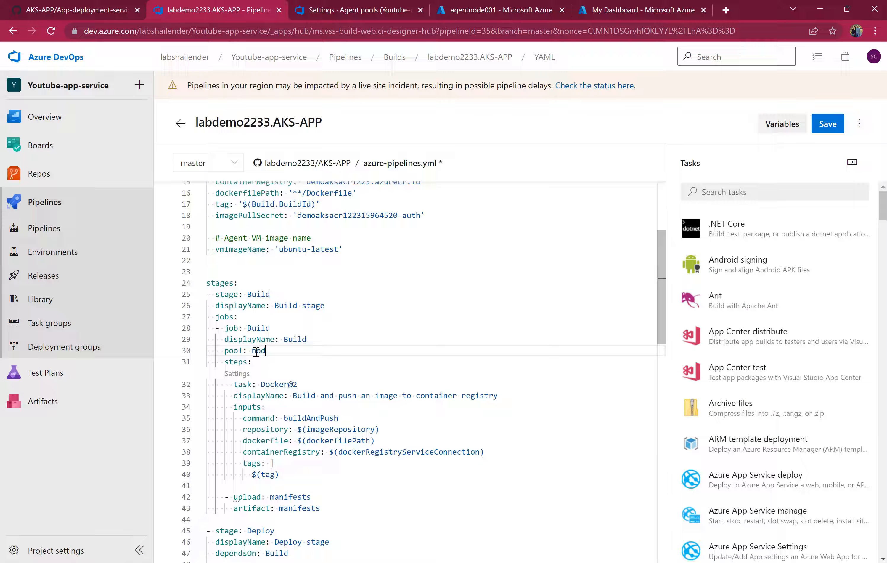
type("epool")
scroll(355, 339, "down", 6)
scroll(354, 341, "up", 2)
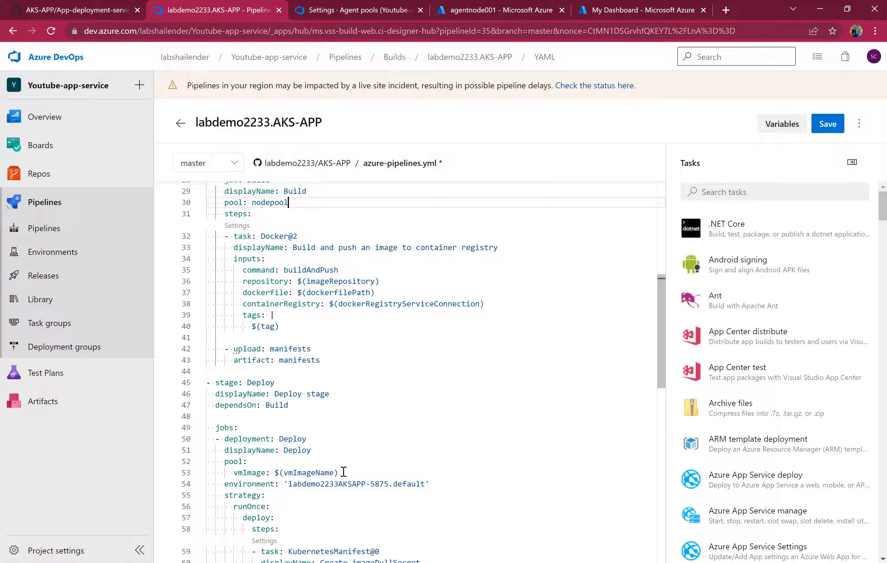
Replace the Deploy job's VM image pool with the nodepool agent pool as well.
left_click_drag(343, 472, 270, 457)
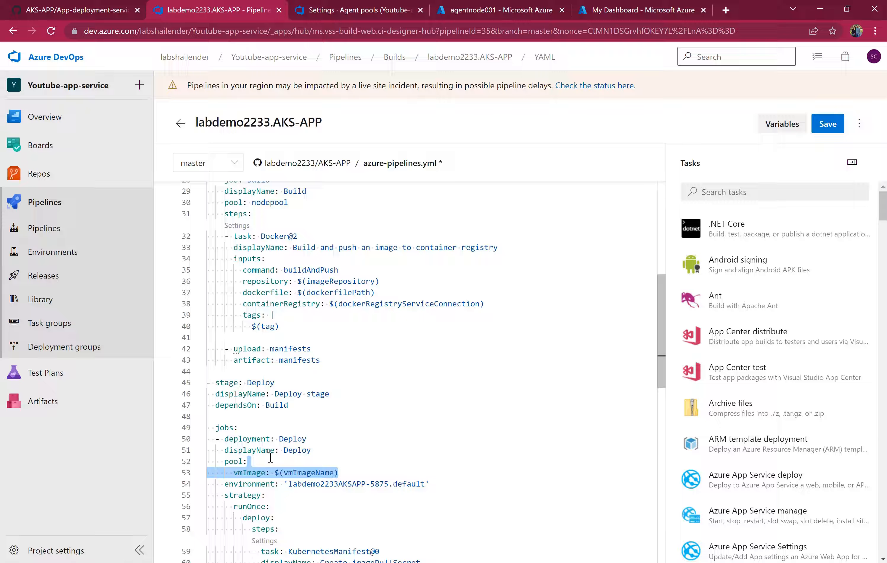
type("nodepool")
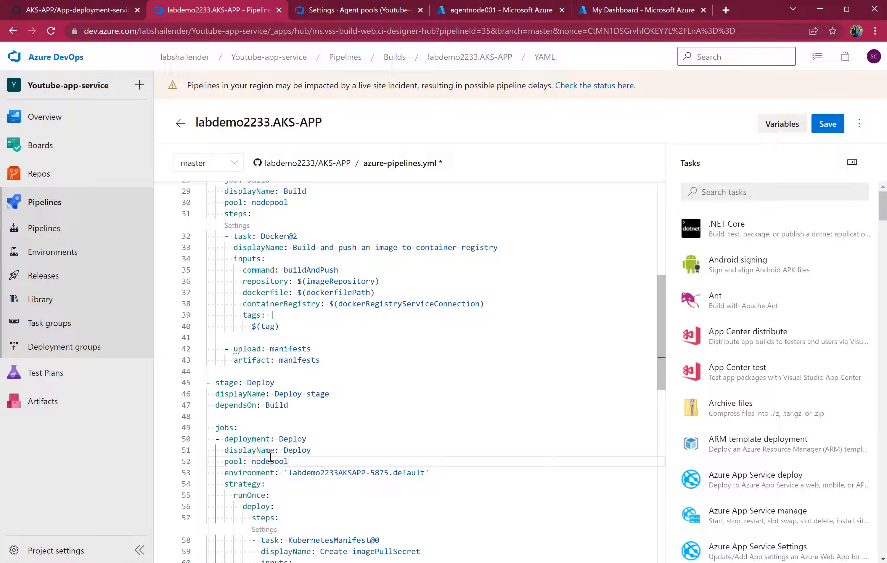
scroll(382, 418, "down", 1)
scroll(382, 418, "up", 5)
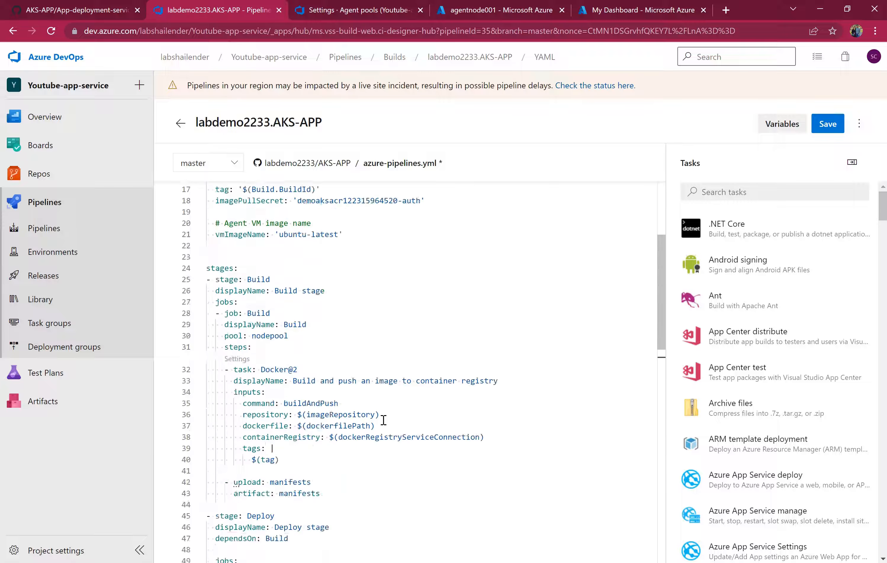
Save the pipeline with a direct commit to master and run it on the master branch.
left_click(824, 128)
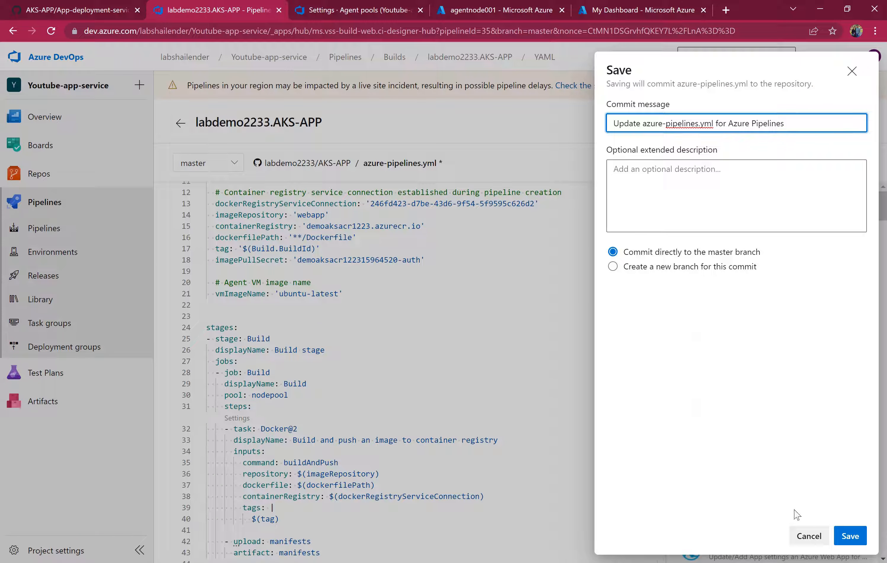
left_click(848, 536)
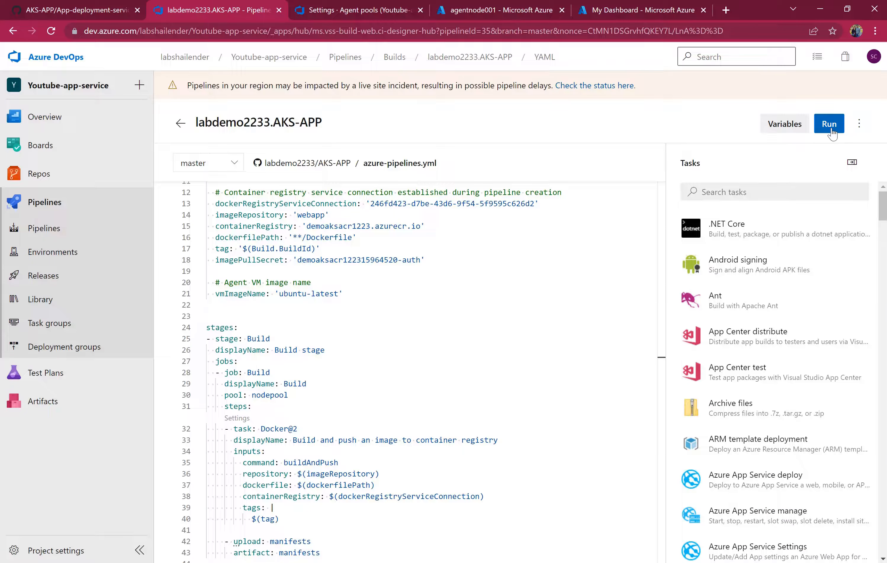
left_click(830, 125)
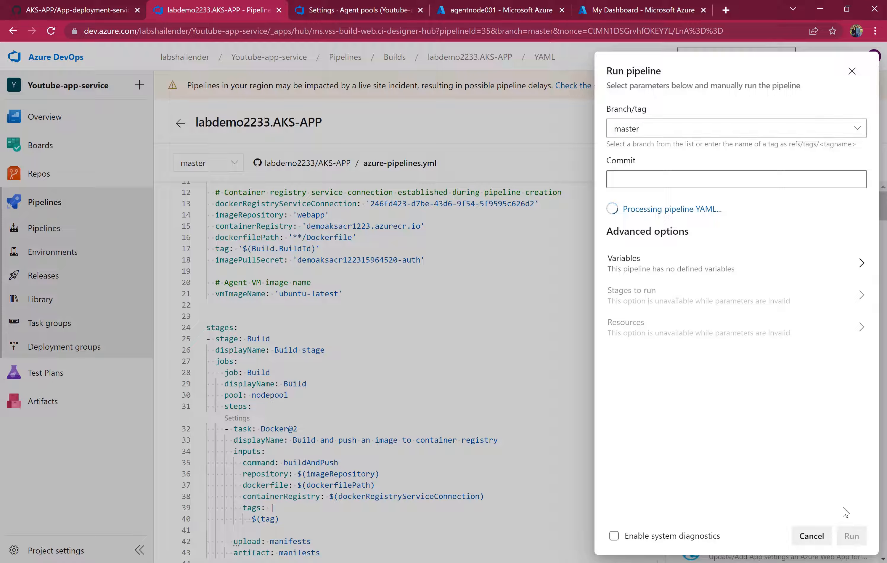
left_click(852, 536)
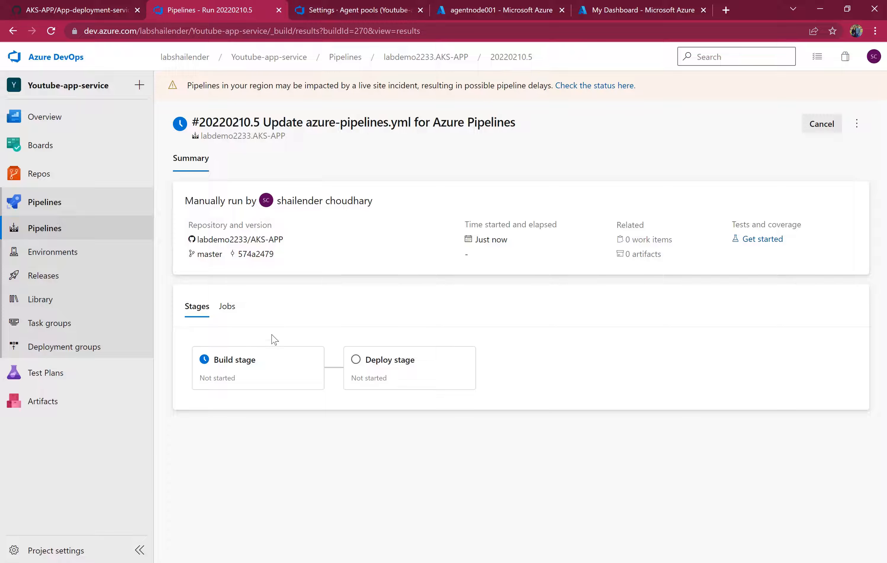
Follow the Build stage's job logs through checkout, image build-and-push and artifact publishing.
left_click(255, 356)
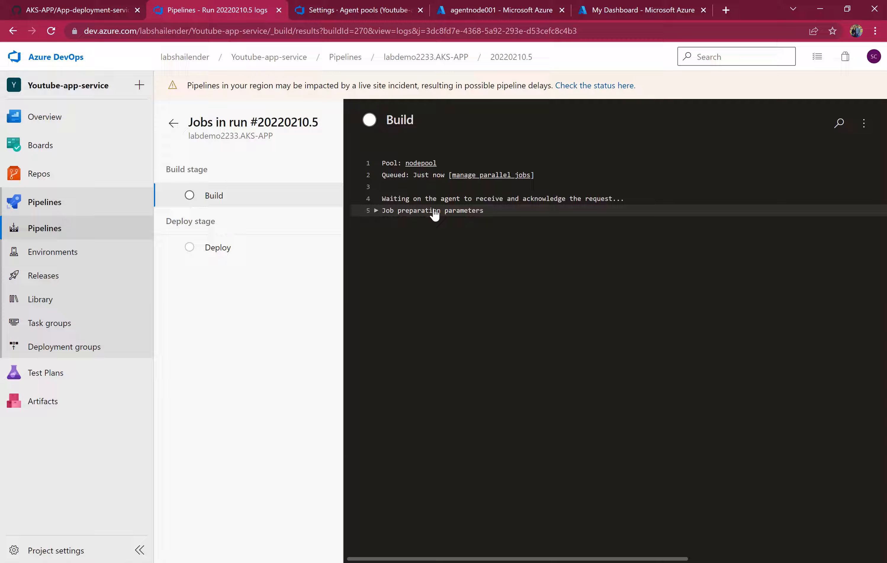
left_click_drag(405, 163, 439, 164)
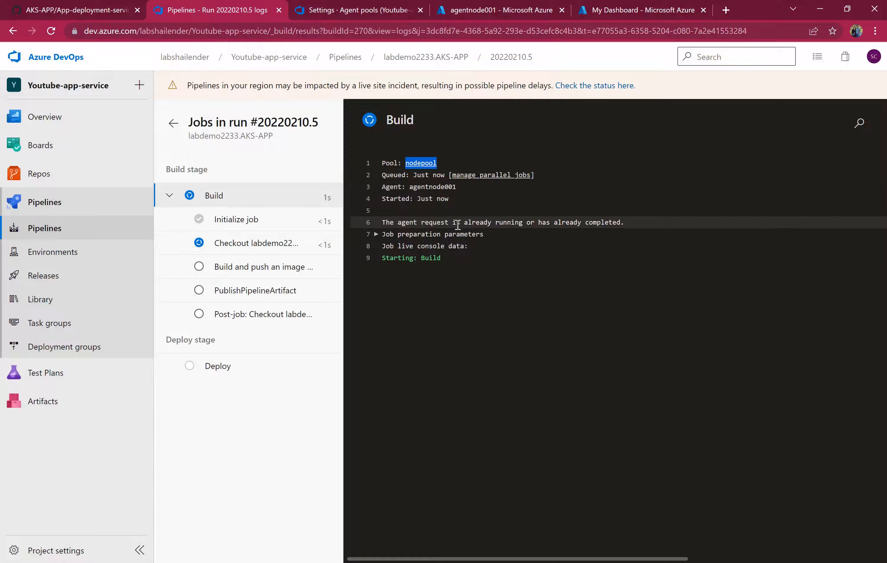
left_click_drag(410, 222, 460, 223)
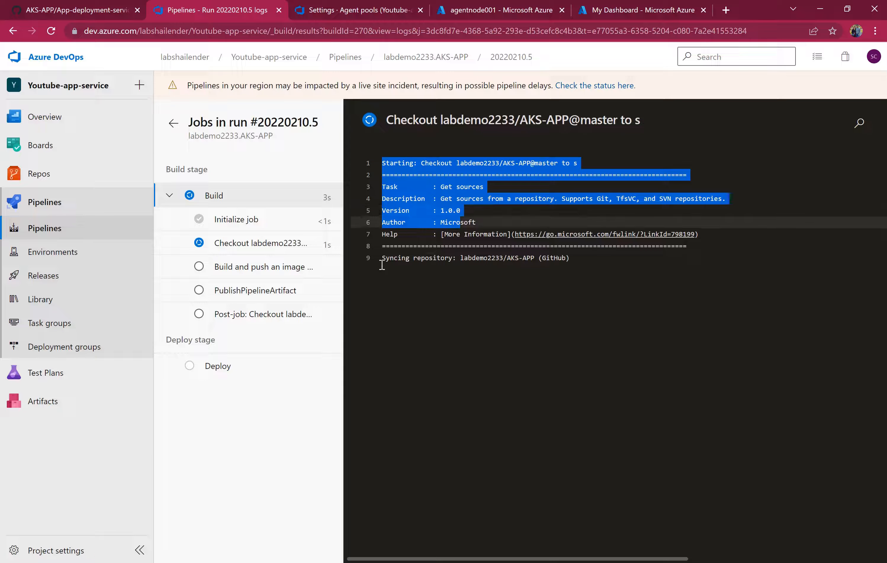
left_click(265, 245)
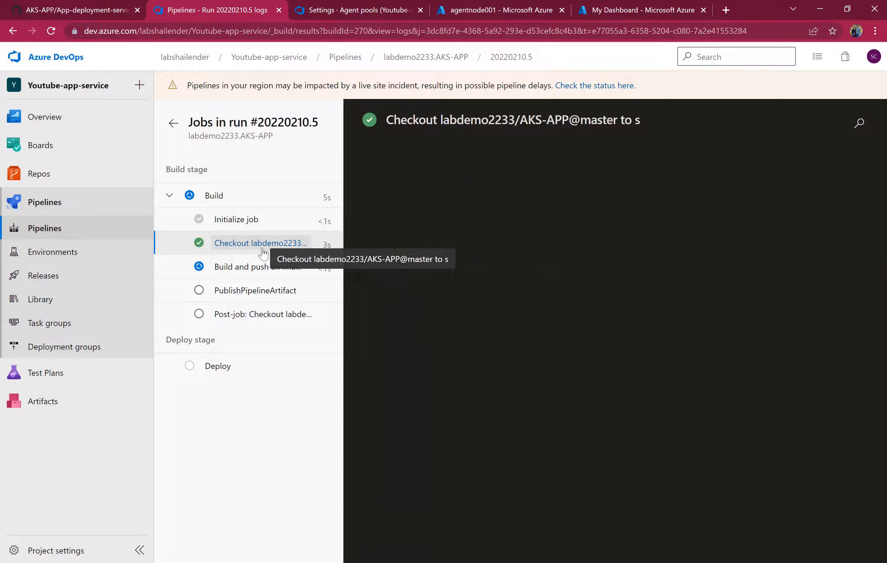
left_click(247, 267)
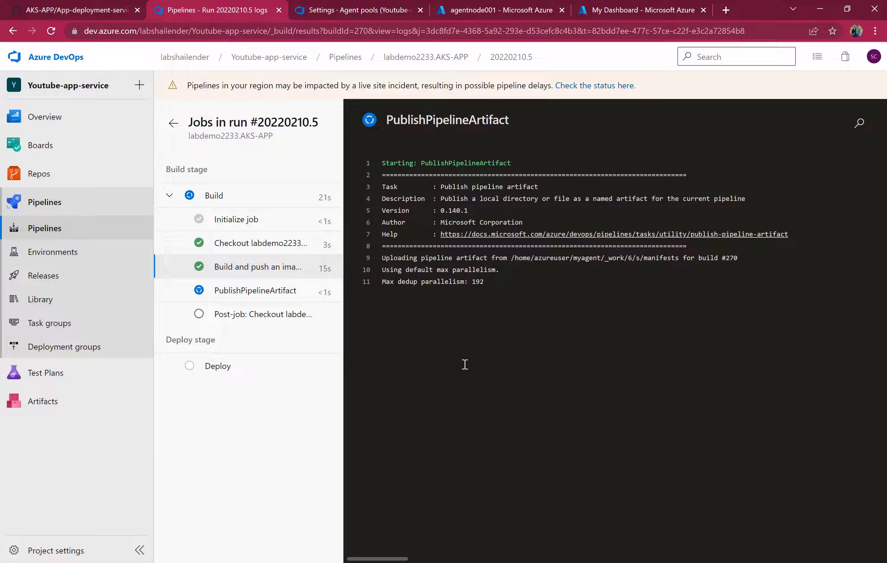
left_click(255, 268)
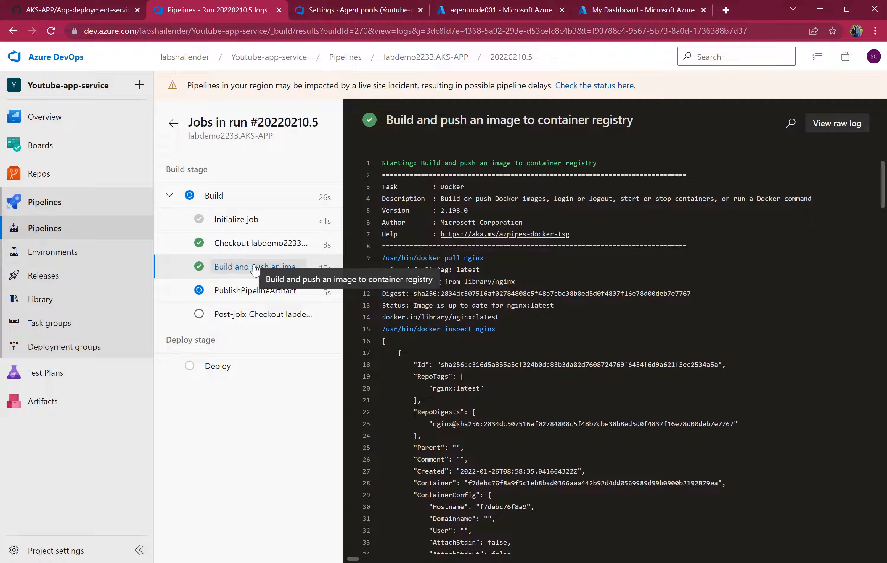
left_click(255, 292)
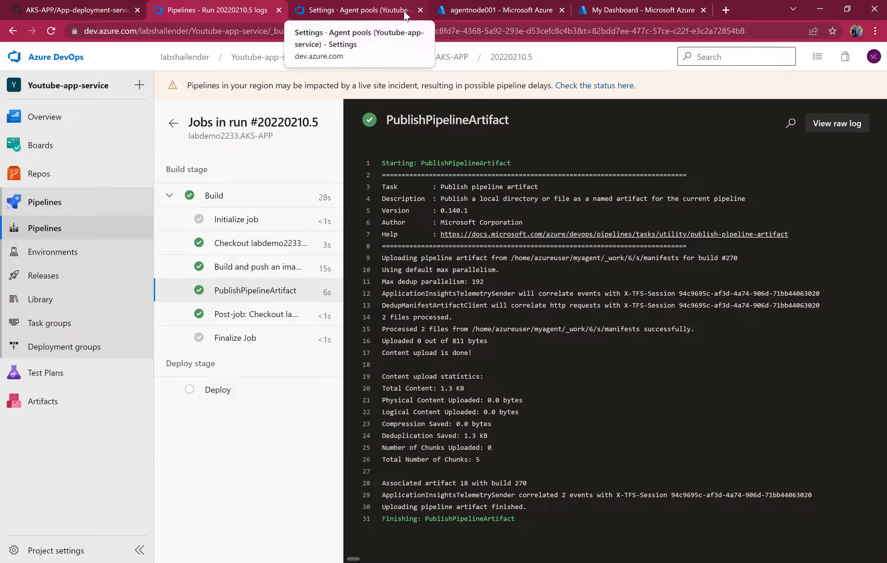
Inspect the webapp repository's new image tag in the demoaksacr1223 container registry and its pull command.
left_click(480, 14)
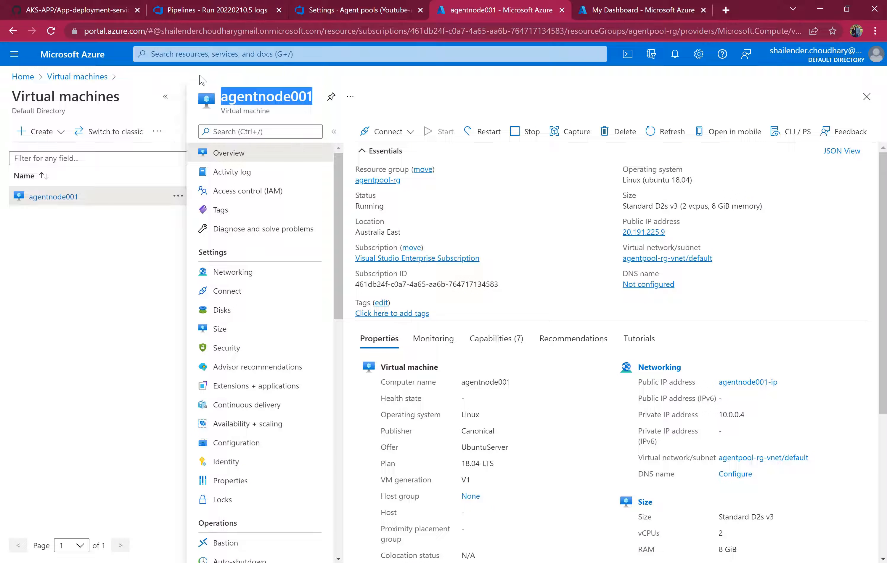
left_click(194, 55)
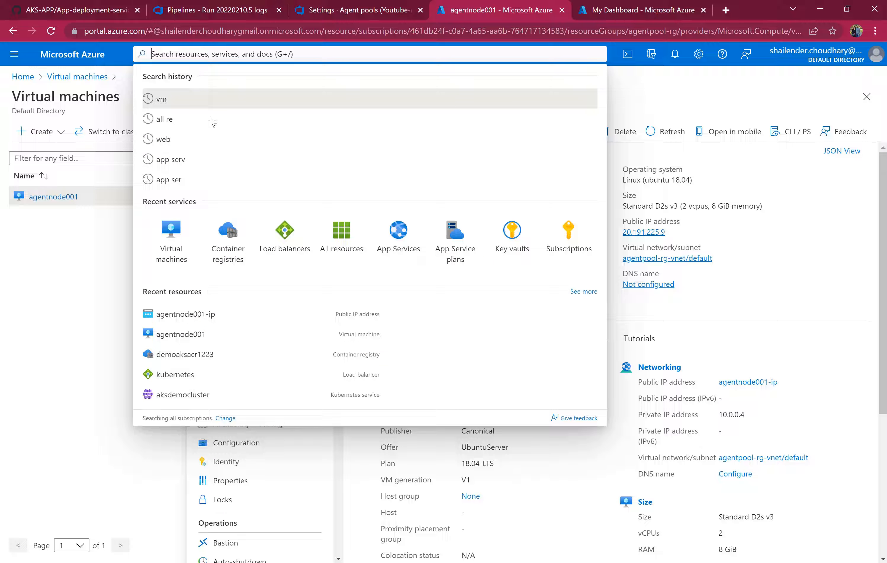
left_click(228, 233)
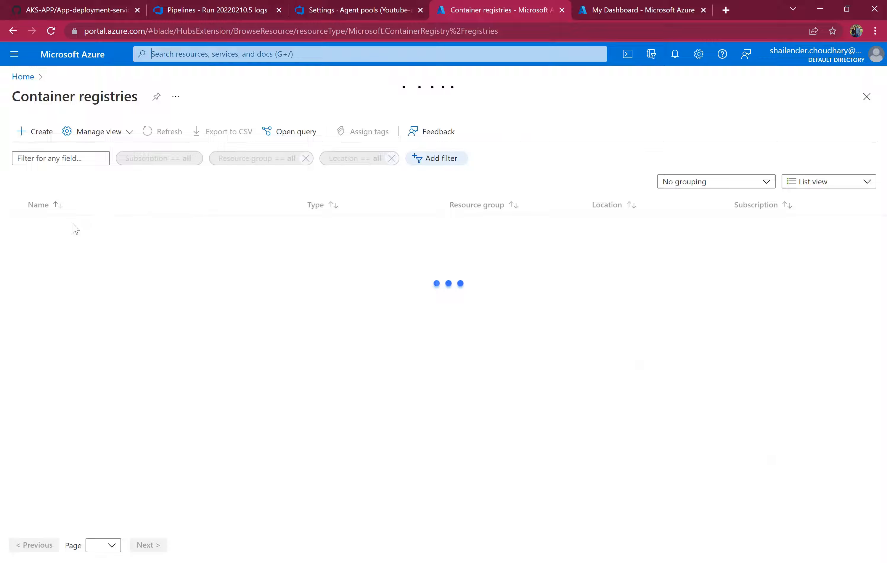
left_click(81, 226)
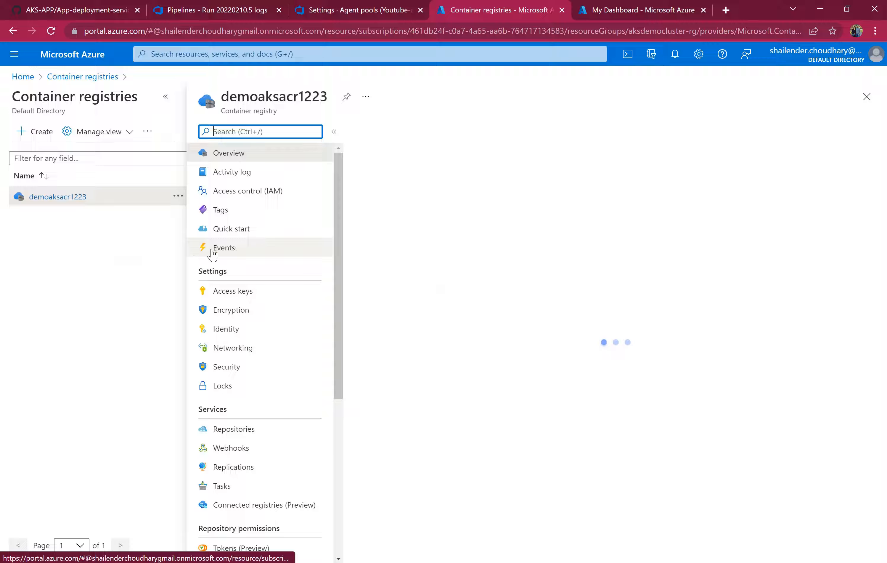
left_click(242, 430)
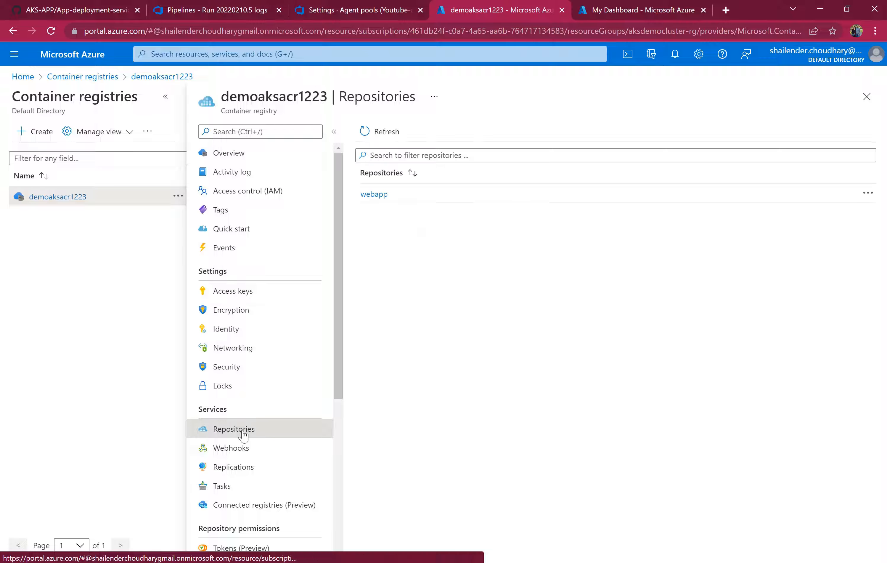
left_click(371, 198)
left_click(366, 264)
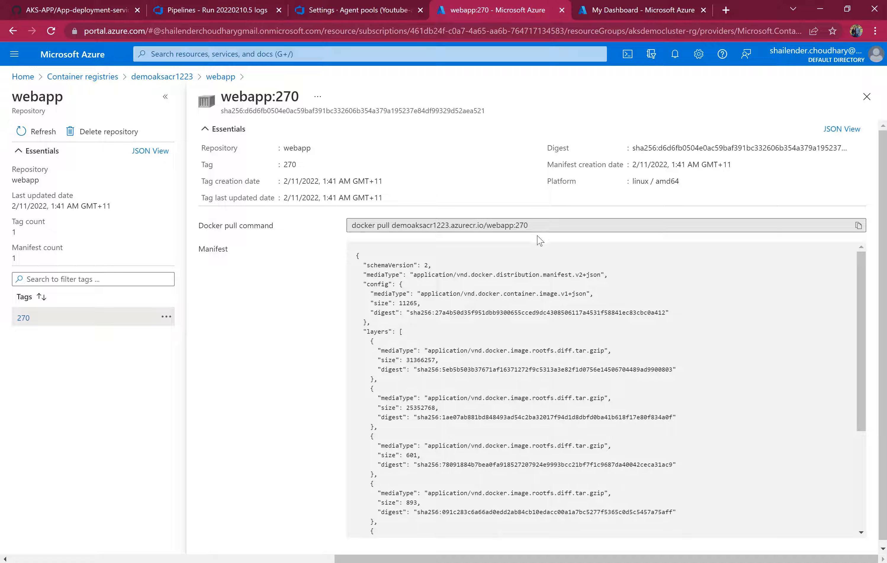
left_click_drag(538, 225, 491, 225)
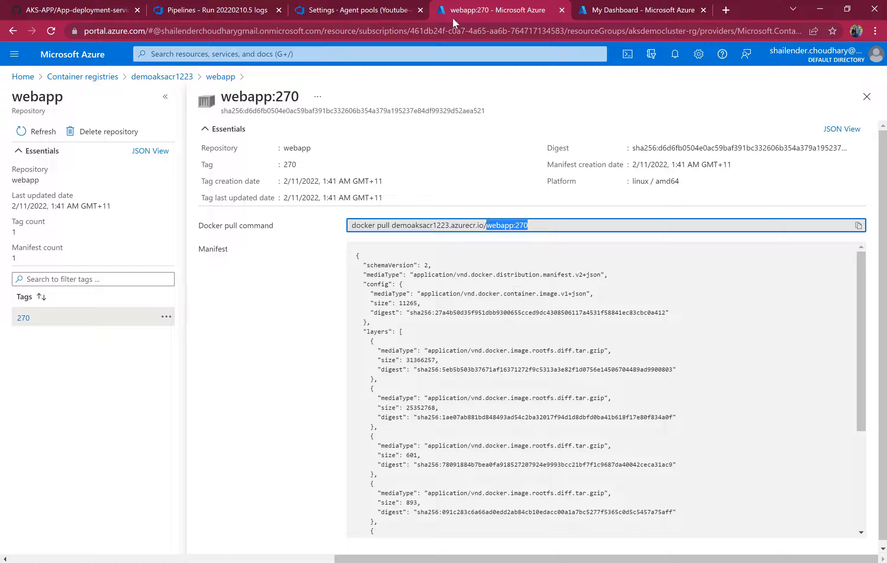
Browse the GitHub repository's manifests folder and return to the pipeline run's summary.
left_click(102, 11)
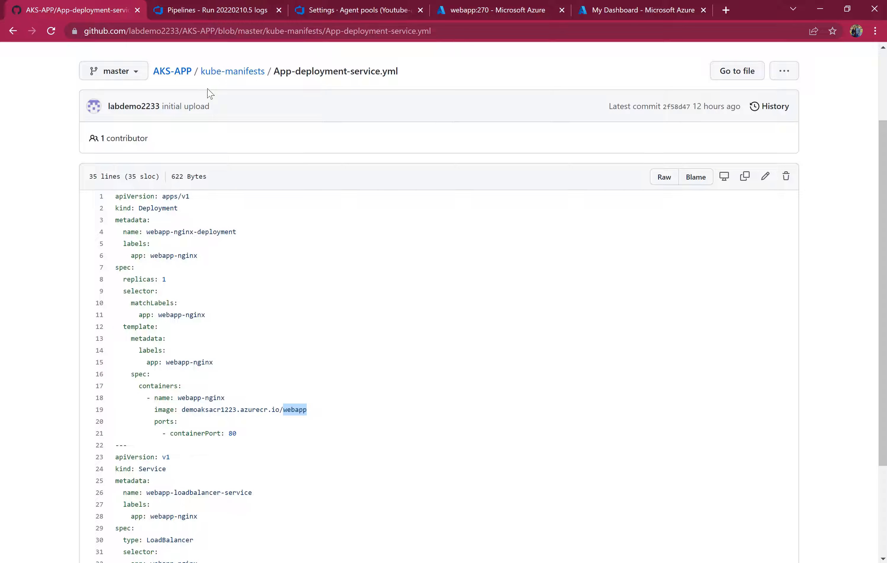
left_click(173, 72)
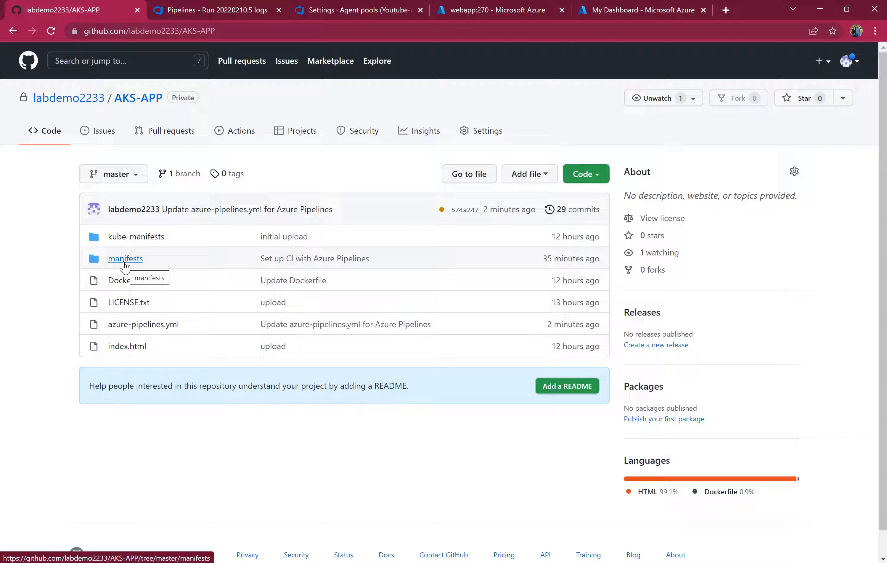
left_click(125, 263)
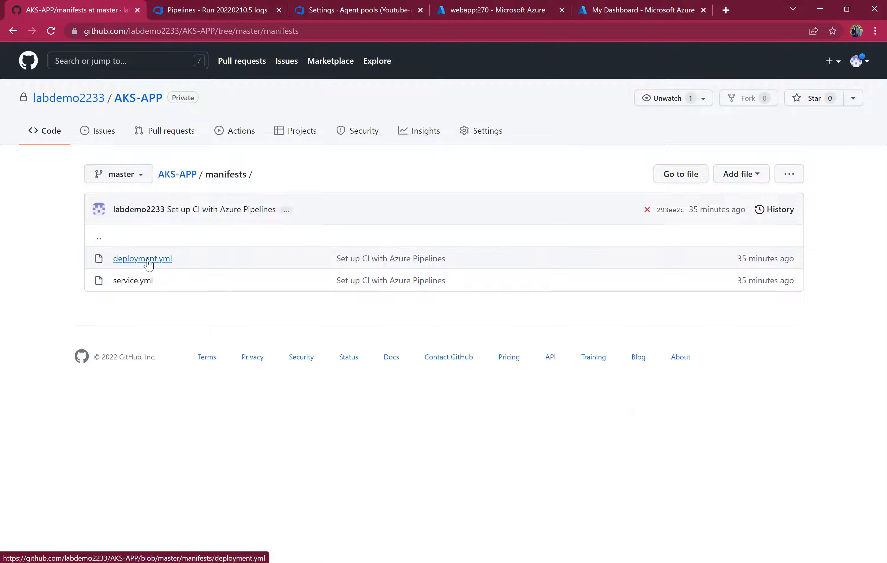
left_click(145, 260)
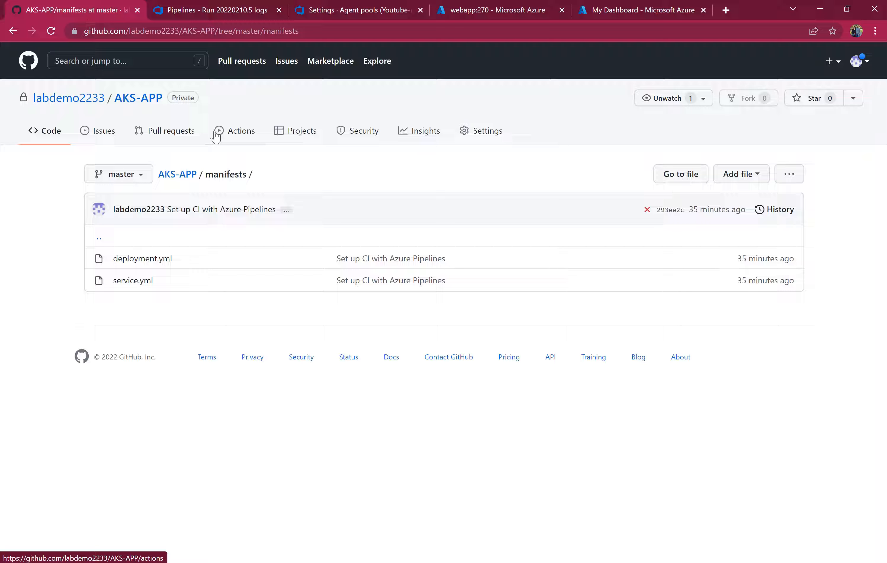
left_click(214, 10)
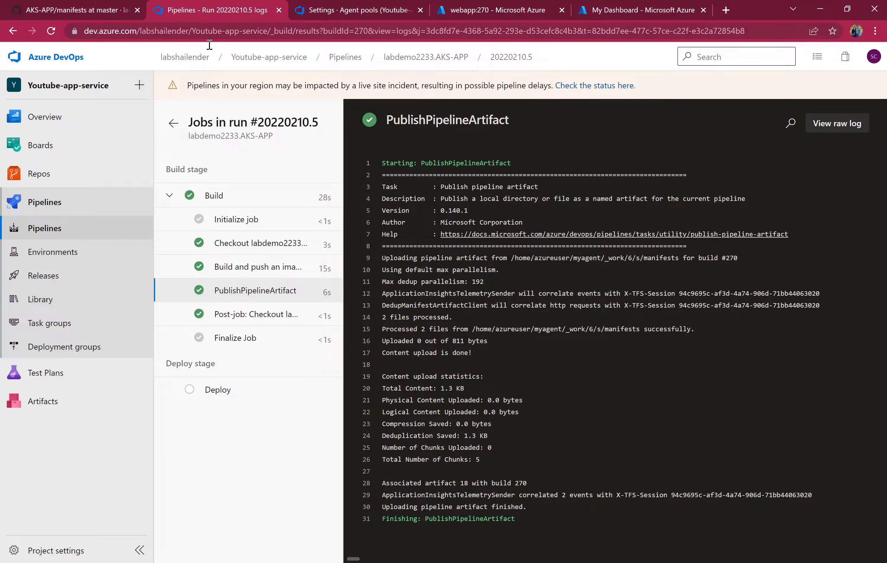
left_click(183, 135)
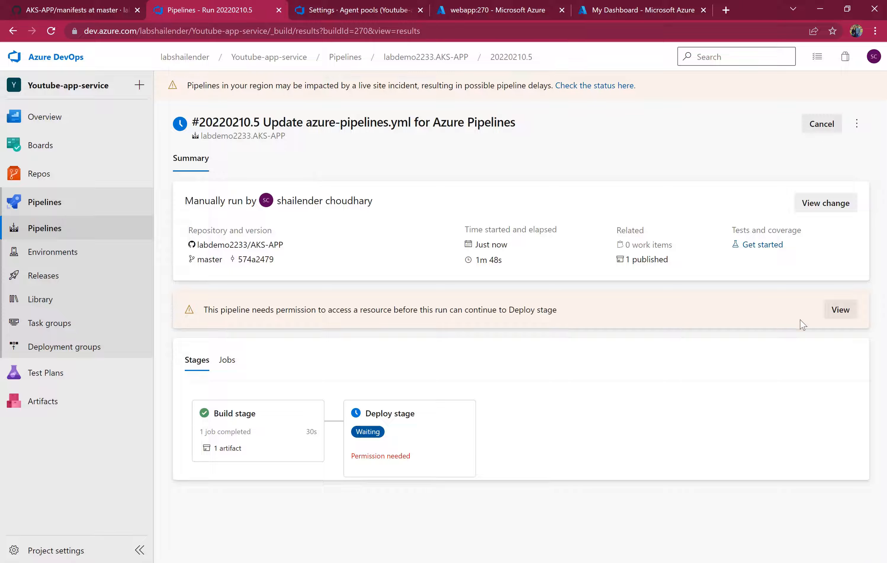
Permit the Deploy stage to use the labdemo2233AKSAPP-5875 environment for this pipeline.
left_click(826, 313)
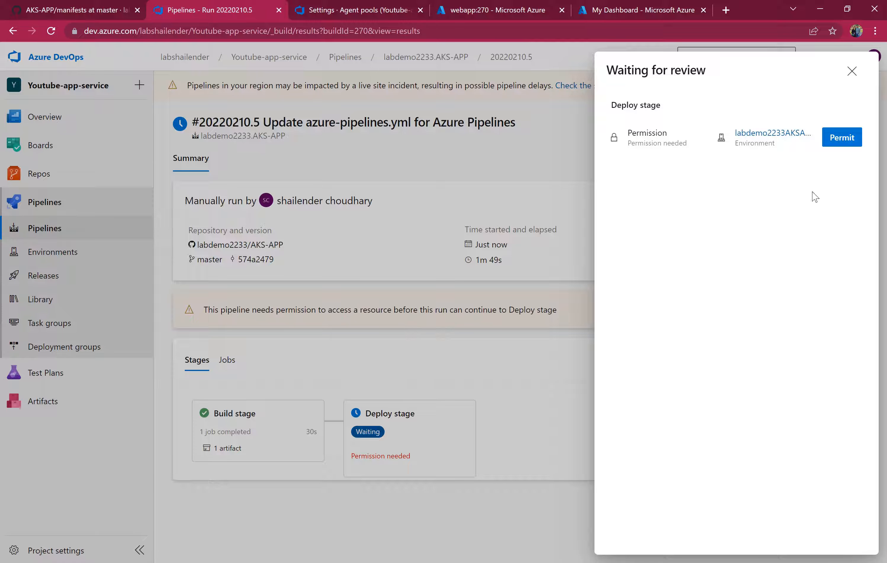
left_click(842, 137)
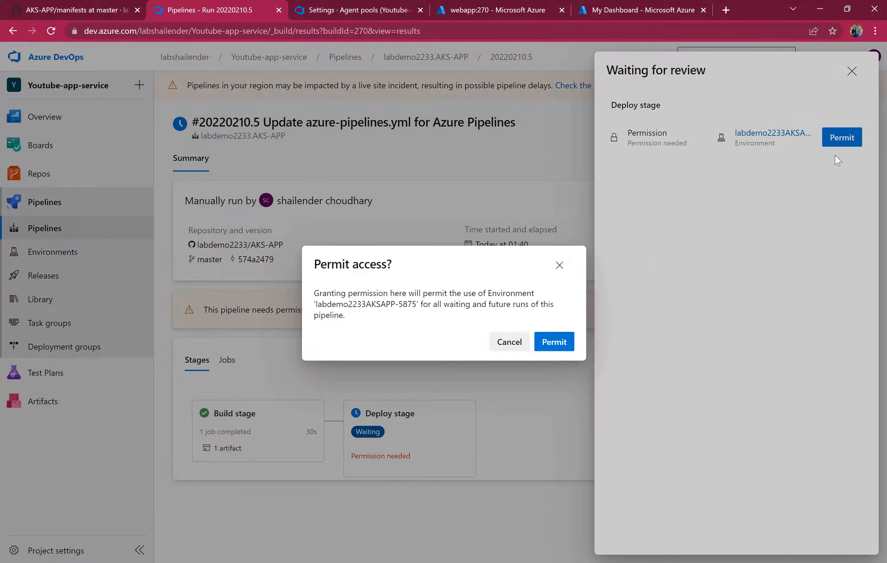
left_click(570, 340)
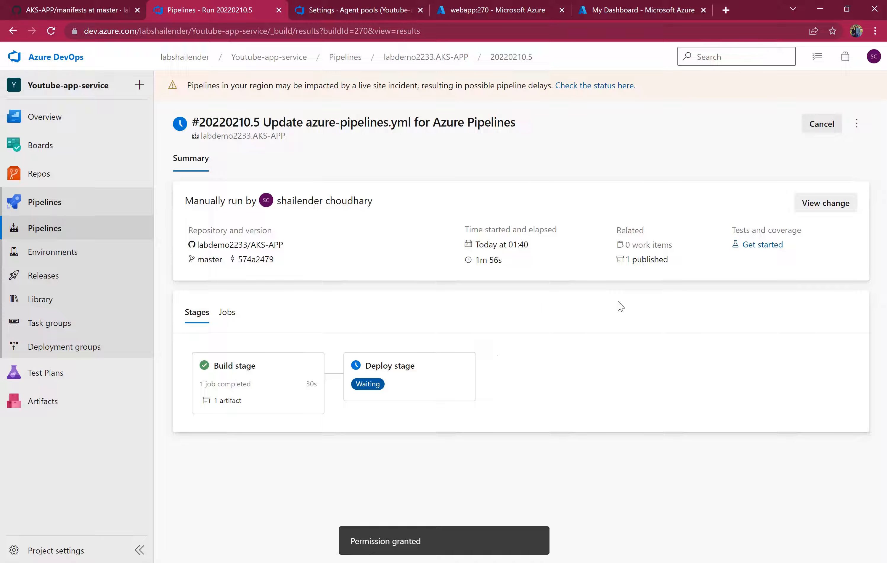
Follow the Deploy stage's job logs through the imagePullSecret creation and the Kubernetes deployment output.
left_click(392, 371)
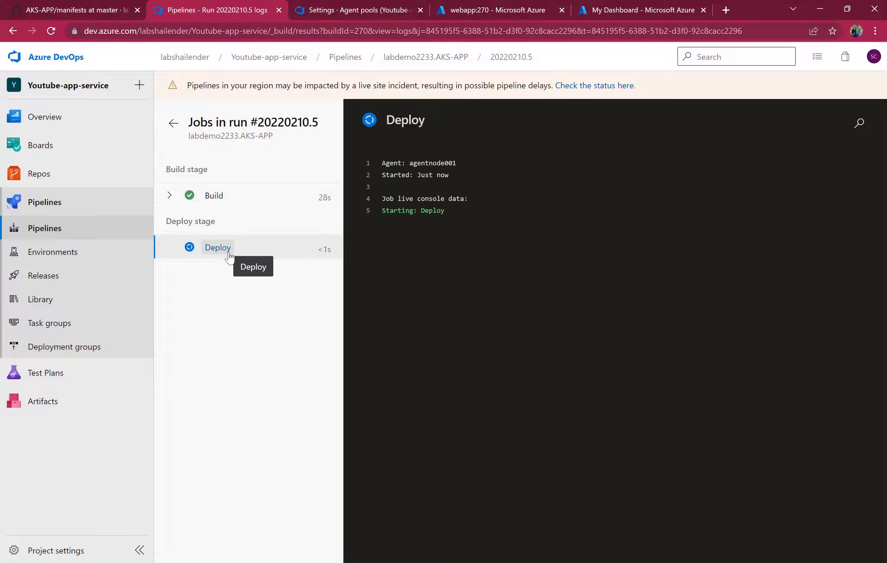
left_click(218, 247)
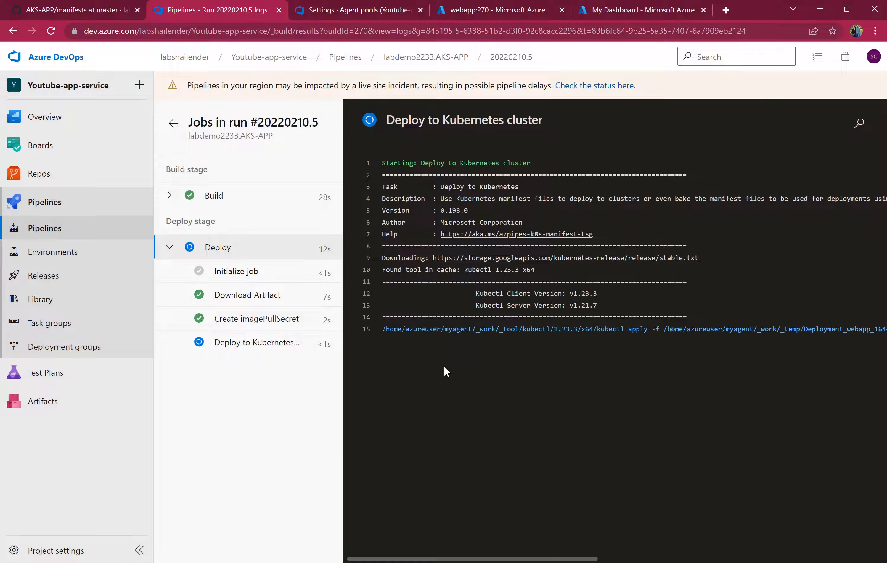
left_click(261, 319)
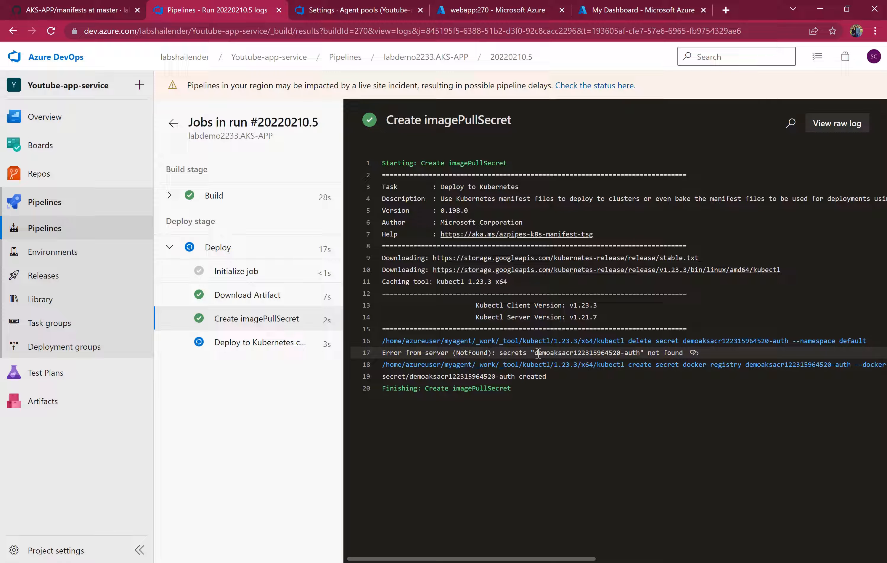
left_click_drag(538, 353, 681, 354)
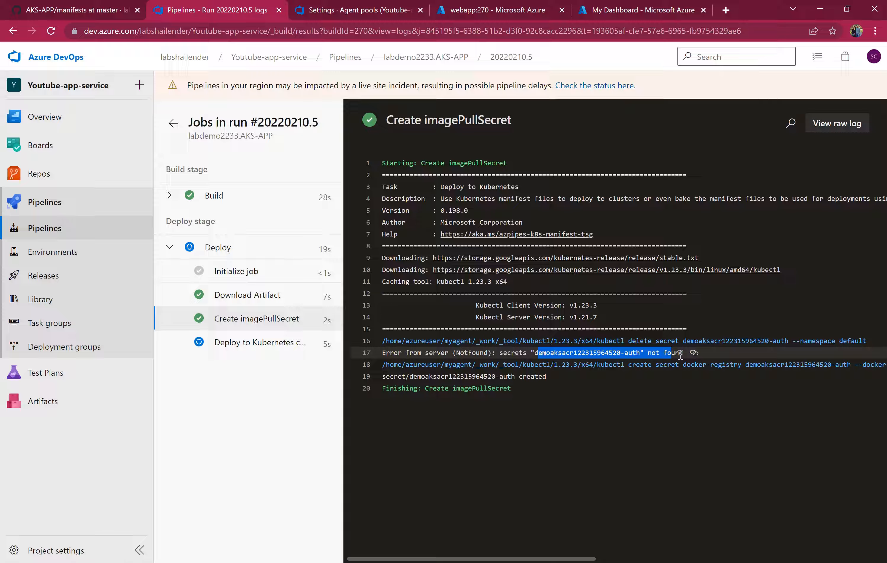
left_click_drag(550, 376, 421, 377)
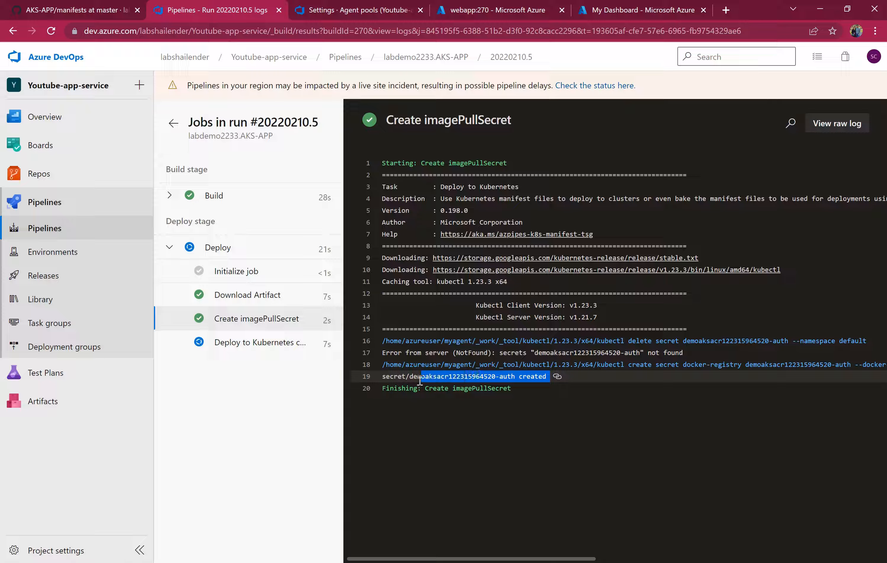
left_click(262, 343)
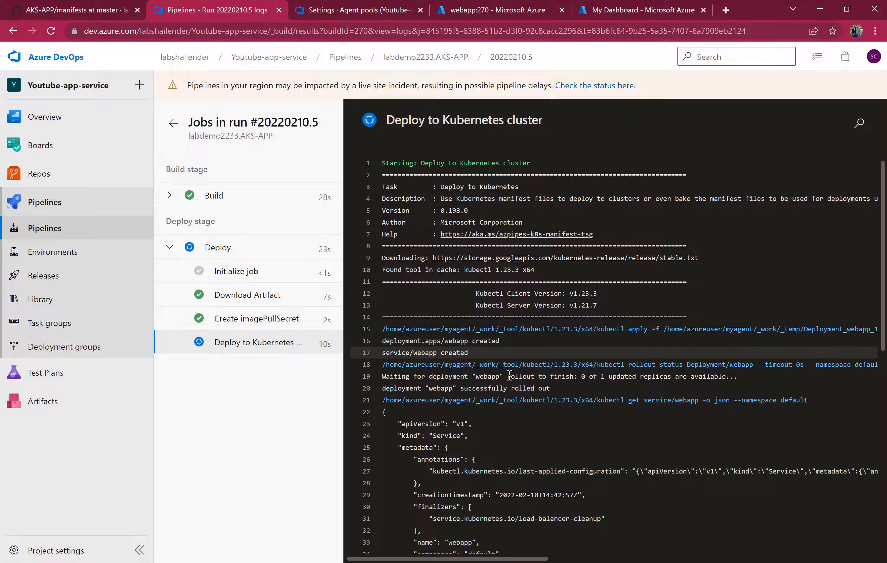
scroll(526, 396, "down", 3)
double_click(451, 302)
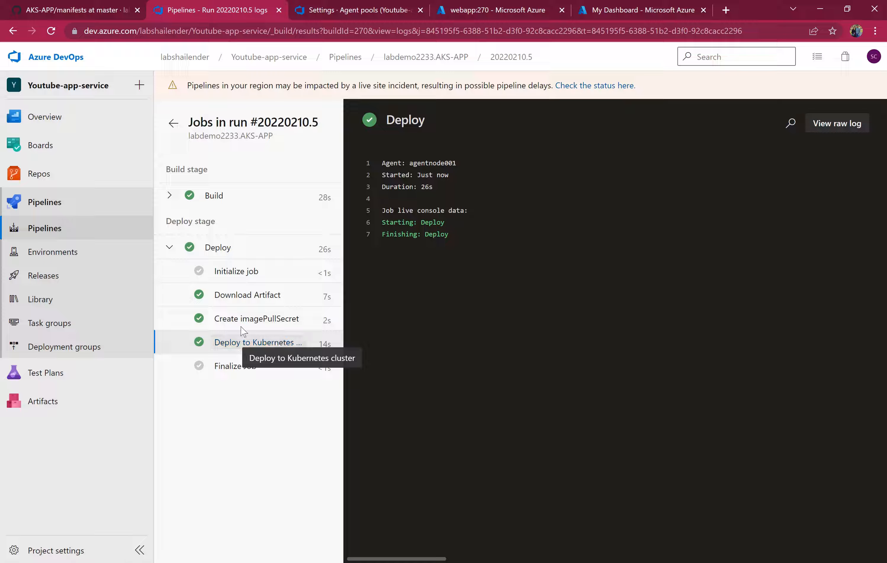
Open the aksdemocluster Kubernetes service in the Azure portal and list its workload pods in the default namespace.
left_click(451, 4)
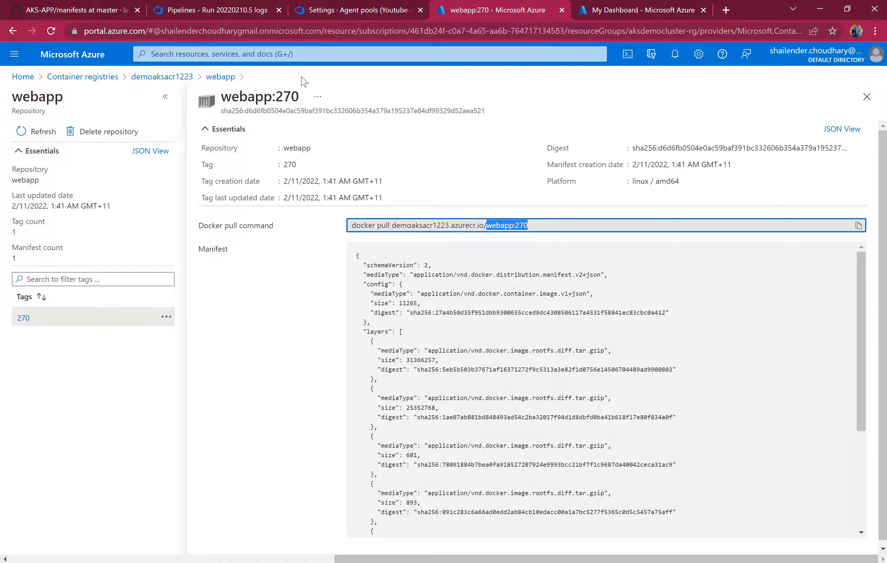
left_click(301, 56)
type("kube")
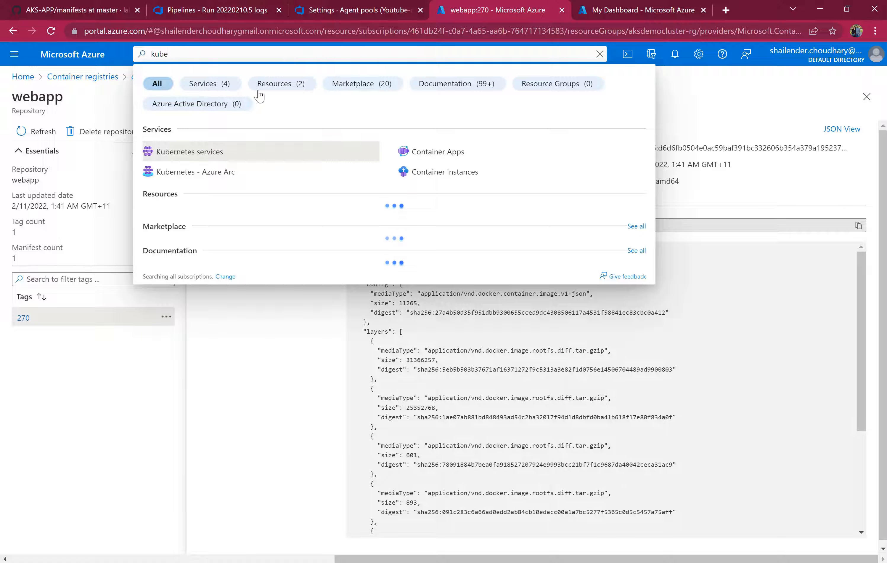
left_click(224, 151)
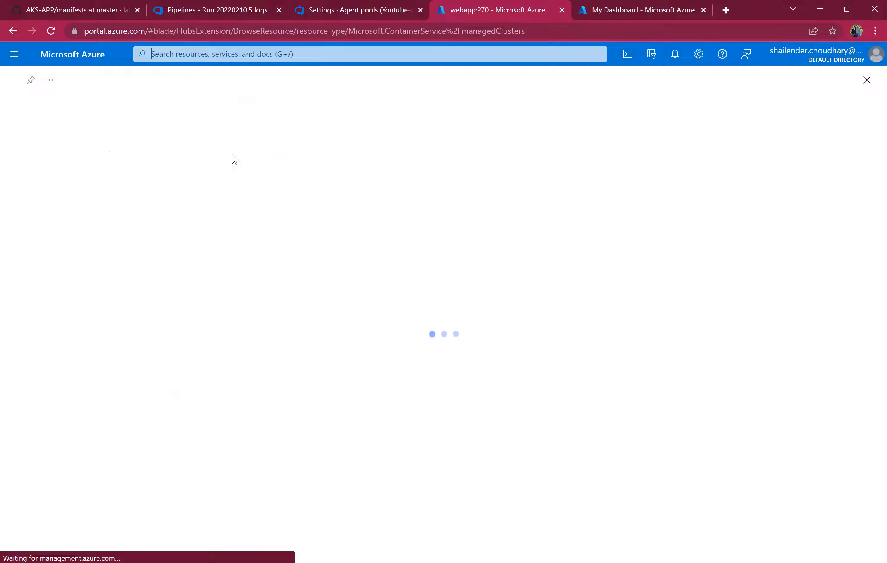
left_click(70, 226)
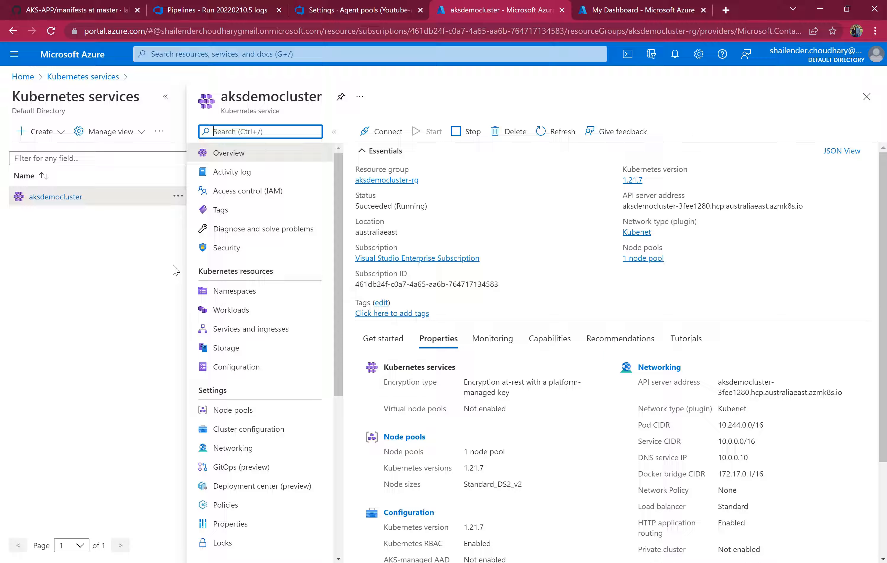
left_click(228, 311)
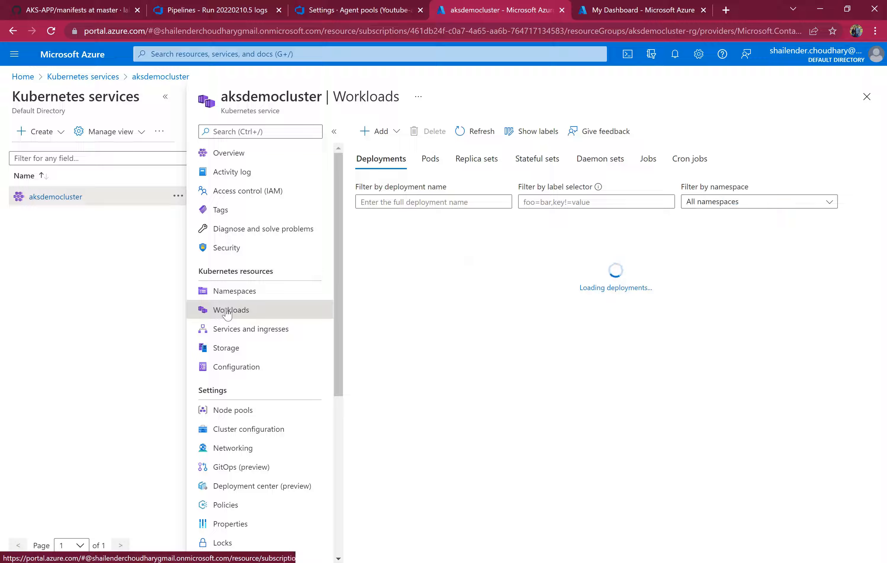
left_click(431, 160)
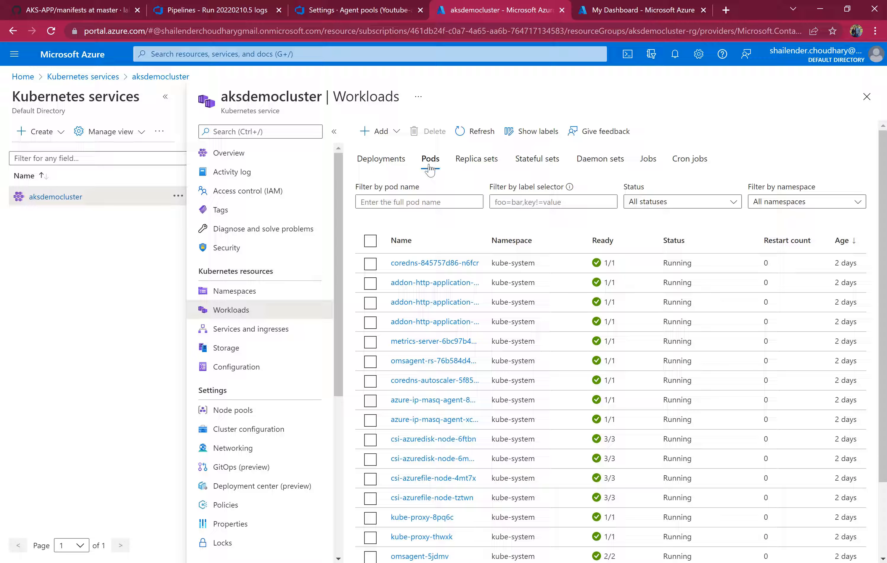
left_click(762, 209)
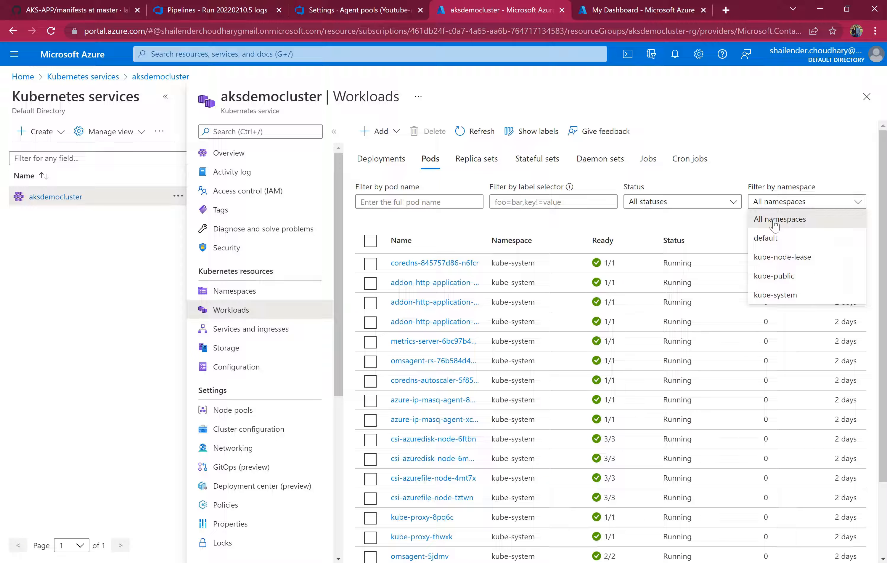
left_click(768, 237)
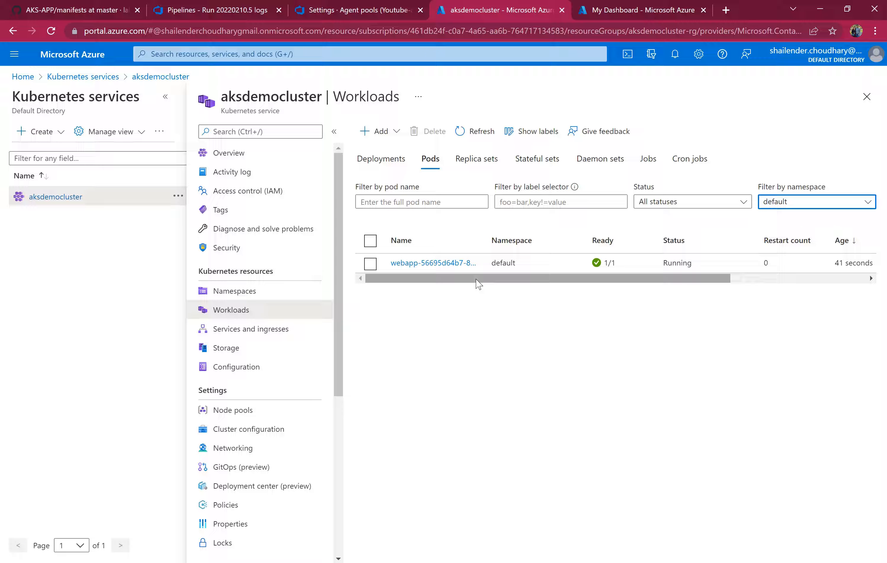
Open a Bash Cloud Shell session in a new browser tab and dismiss the recommendations pop-up.
left_click(628, 54)
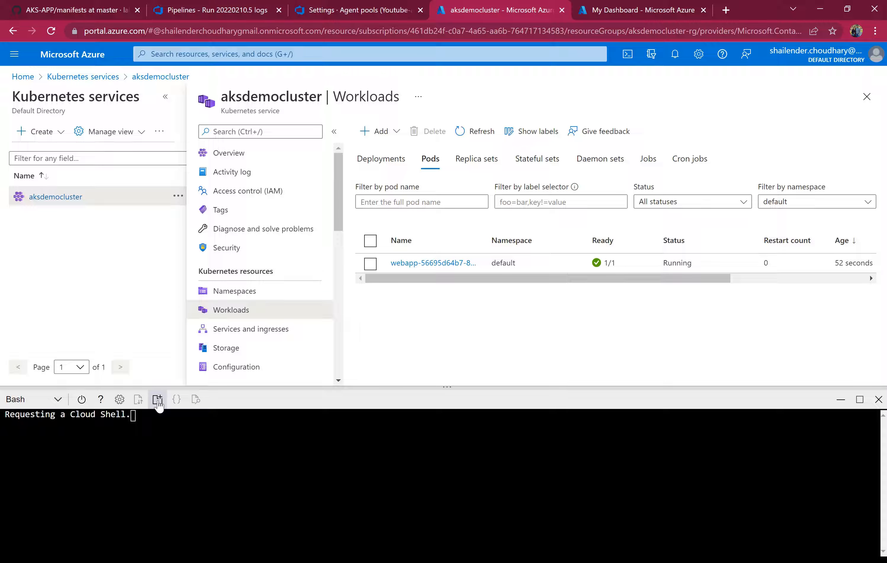
left_click(158, 400)
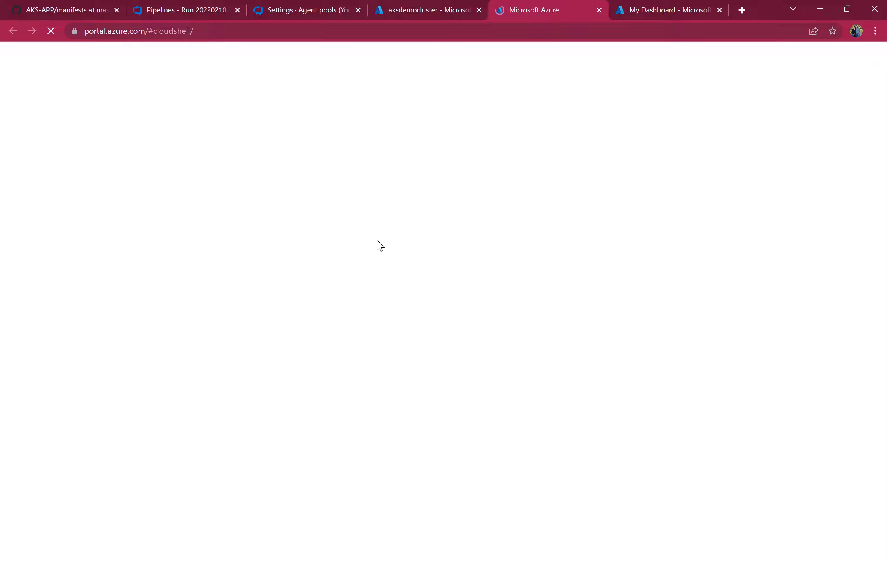
left_click(455, 12)
left_click(878, 399)
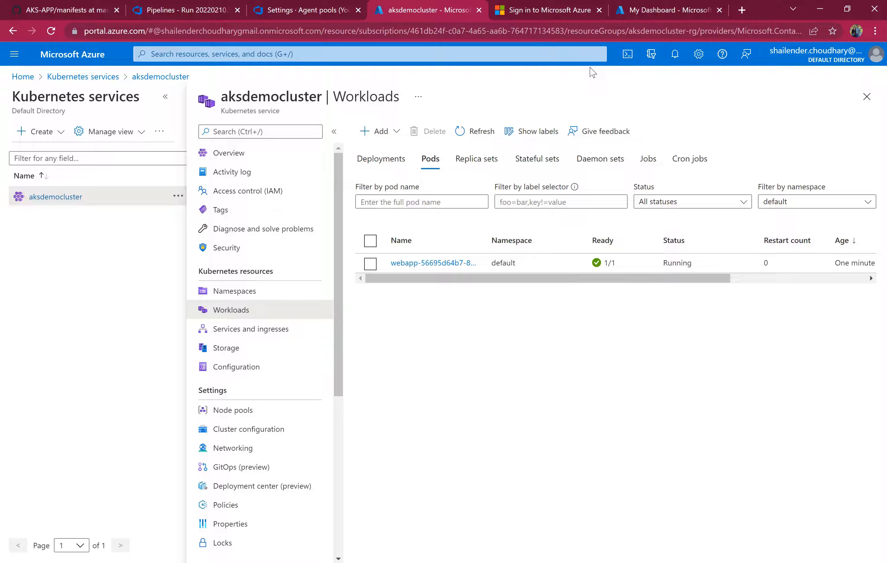
left_click(554, 12)
left_click(406, 300)
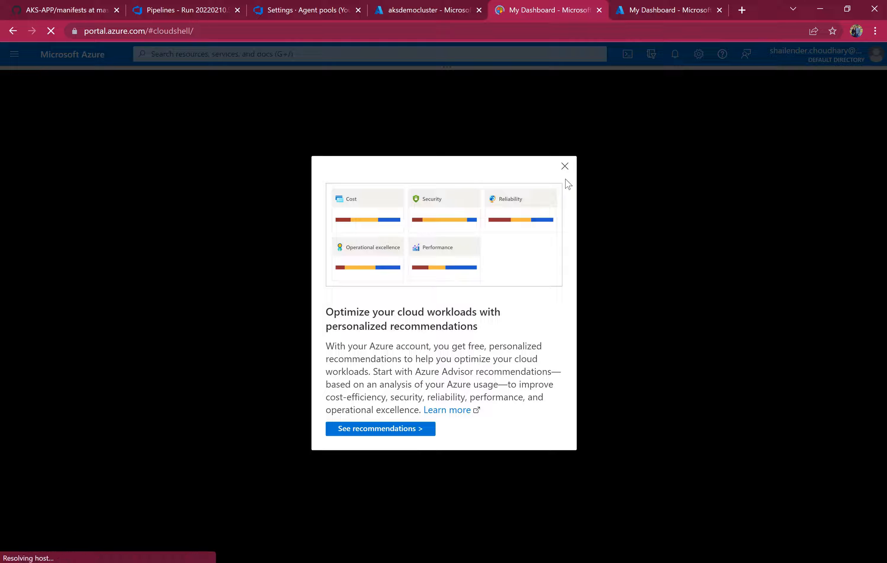
left_click(565, 167)
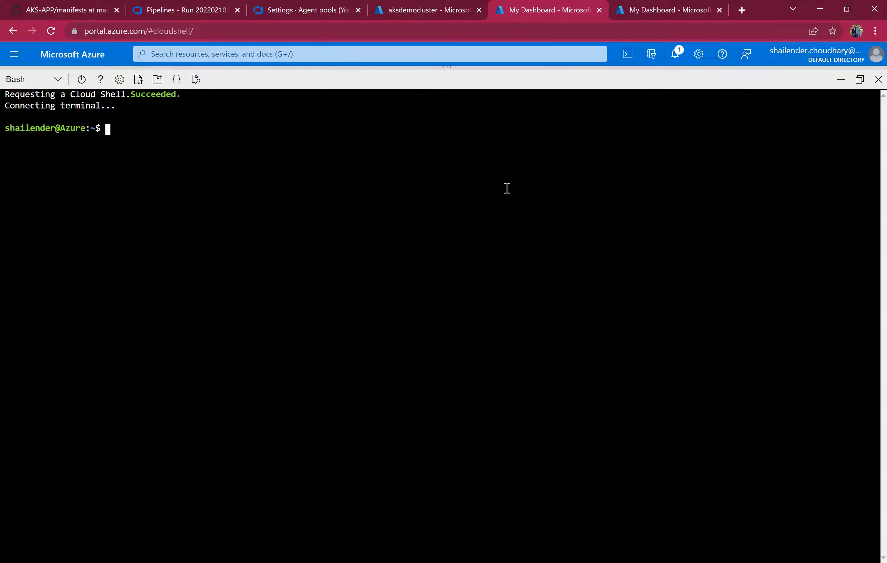
Start an az aks get-credentials command with the resource group aksdemocluster-rg copied from the cluster overview.
type("az aks get-cre")
key("Tab")
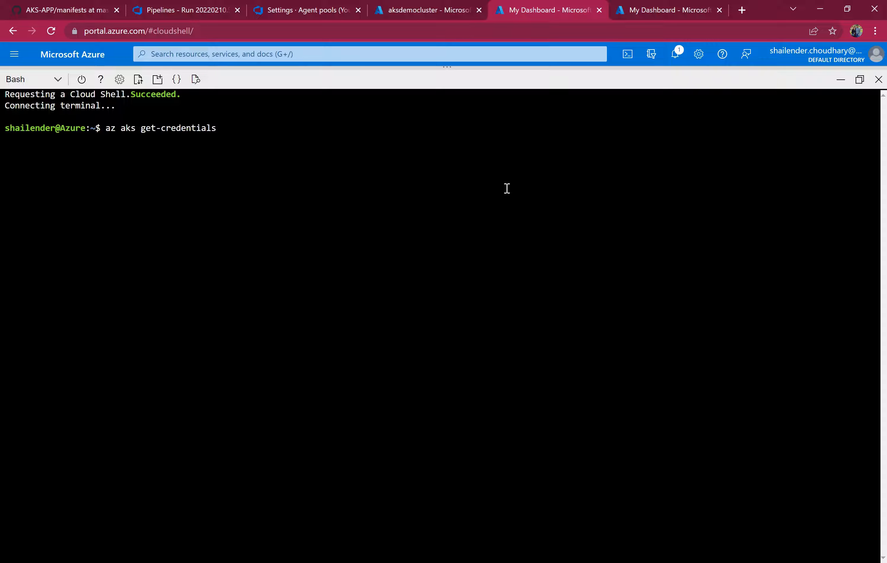
type("--res")
key("Tab")
left_click(441, 12)
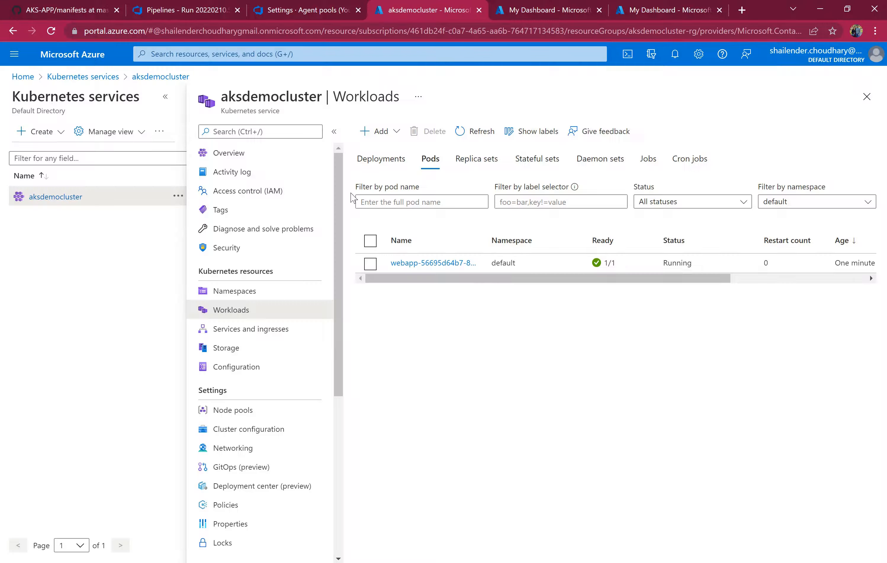
left_click(229, 153)
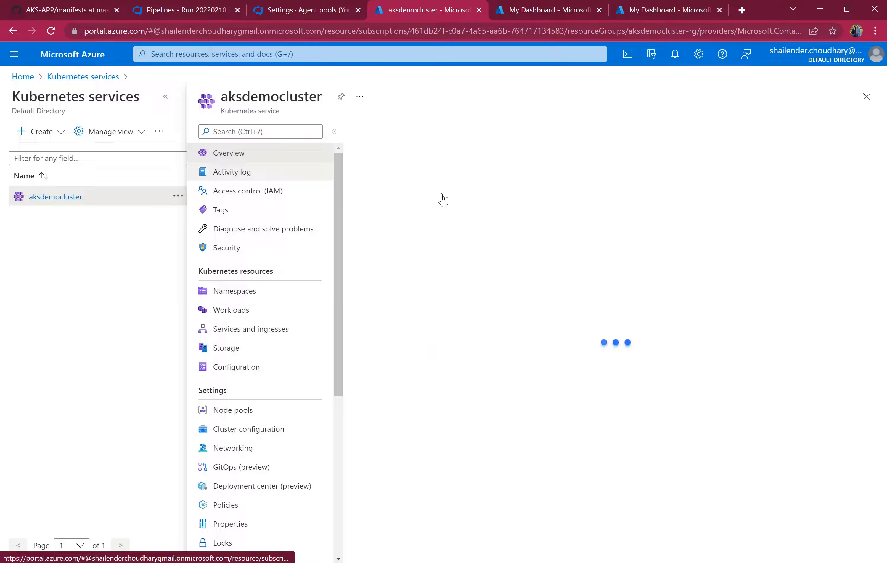
left_click(551, 10)
right_click(425, 138)
left_click(459, 238)
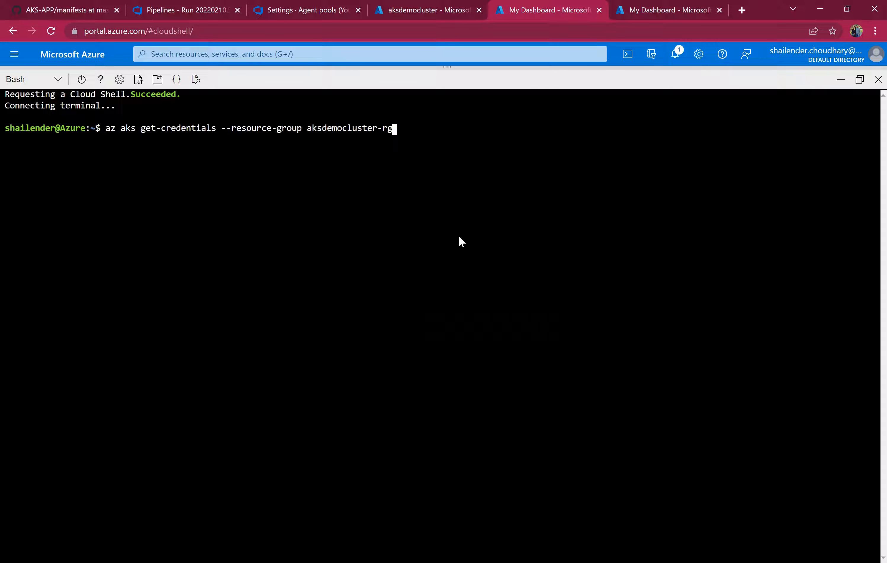
Add --name aksdemocluster, copied from the cluster's title, and run the get-credentials command.
type("--name")
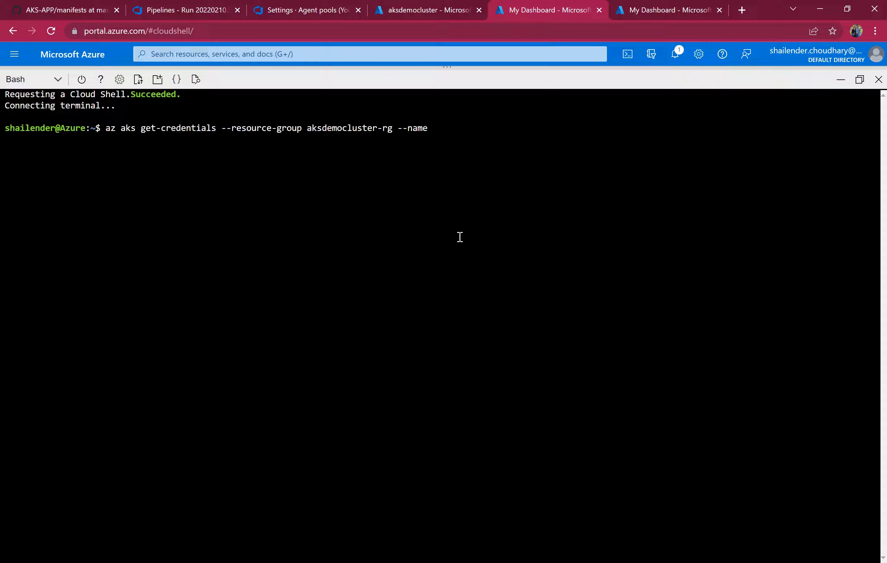
left_click(450, 8)
double_click(278, 98)
key("ctrl+c")
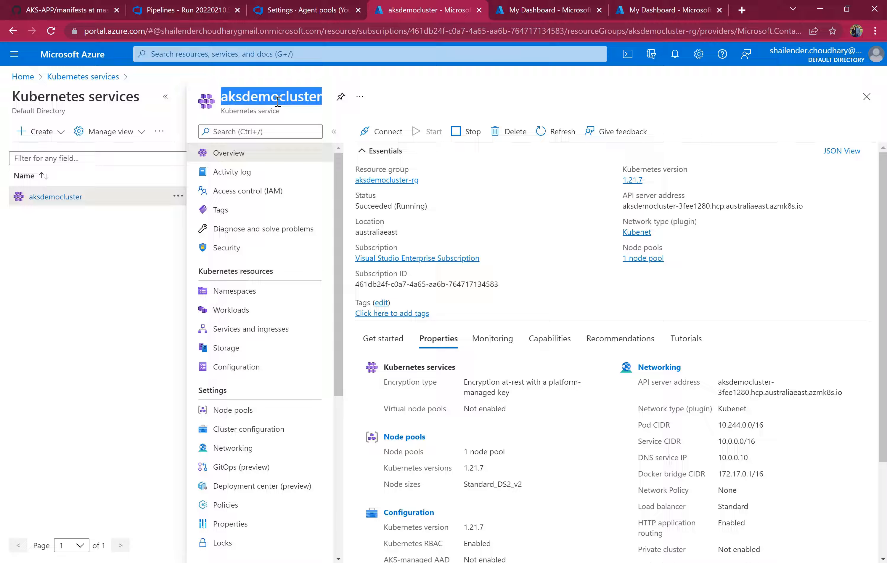
left_click(315, 5)
left_click(518, 10)
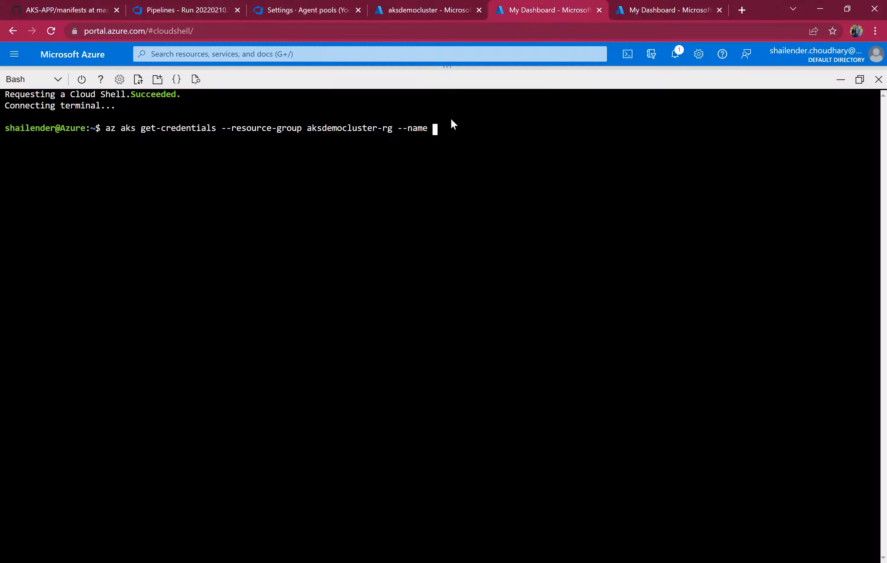
right_click(425, 187)
left_click(453, 282)
key("Return")
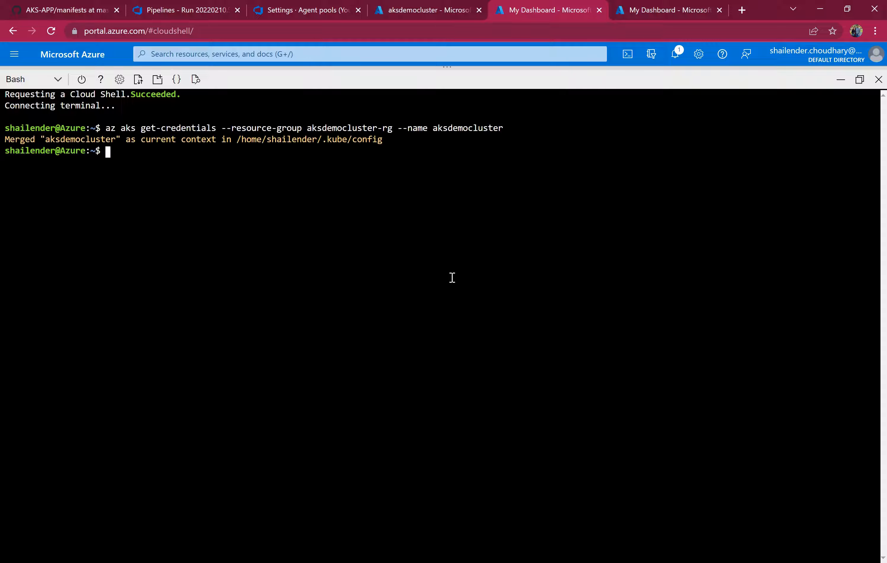
Run kubectl get no in Cloud Shell to list the cluster's nodes.
left_click_drag(387, 140, 244, 140)
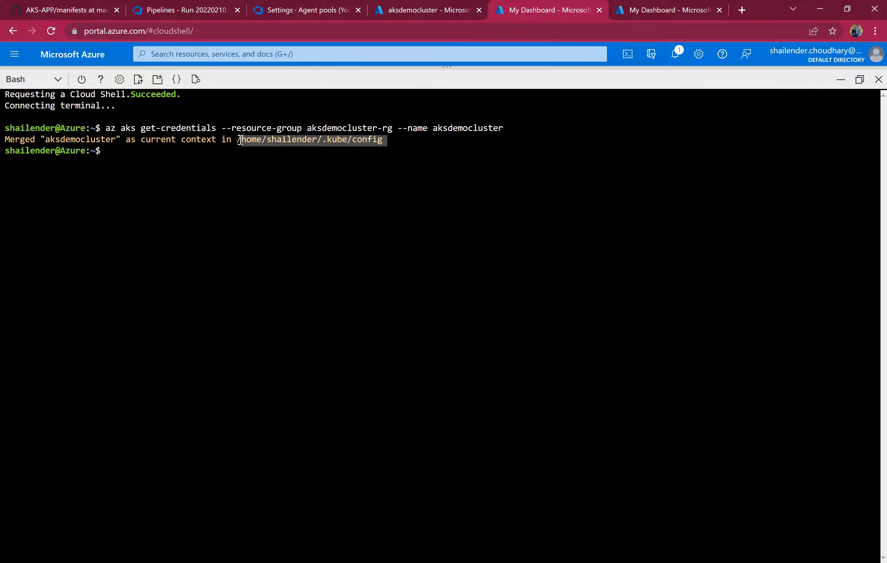
left_click(285, 175)
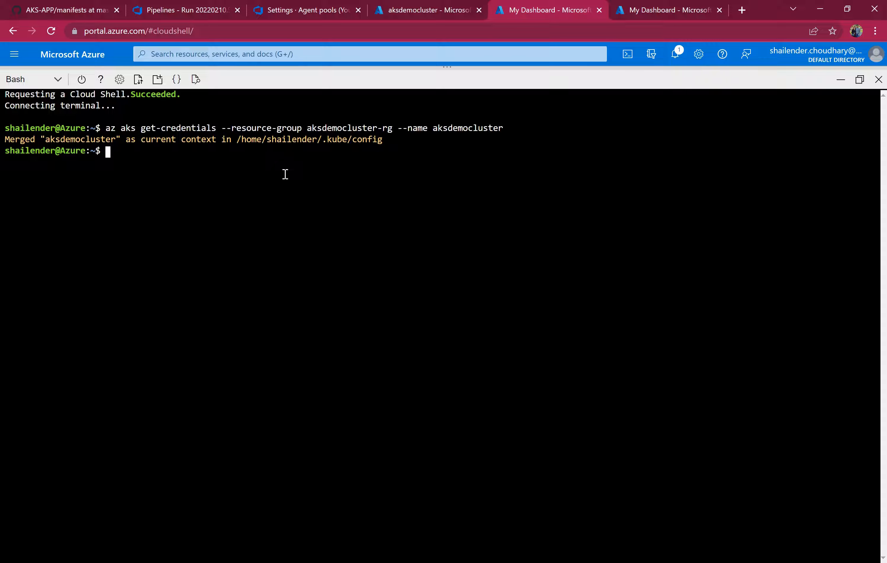
type("kubectl get no")
key("Return")
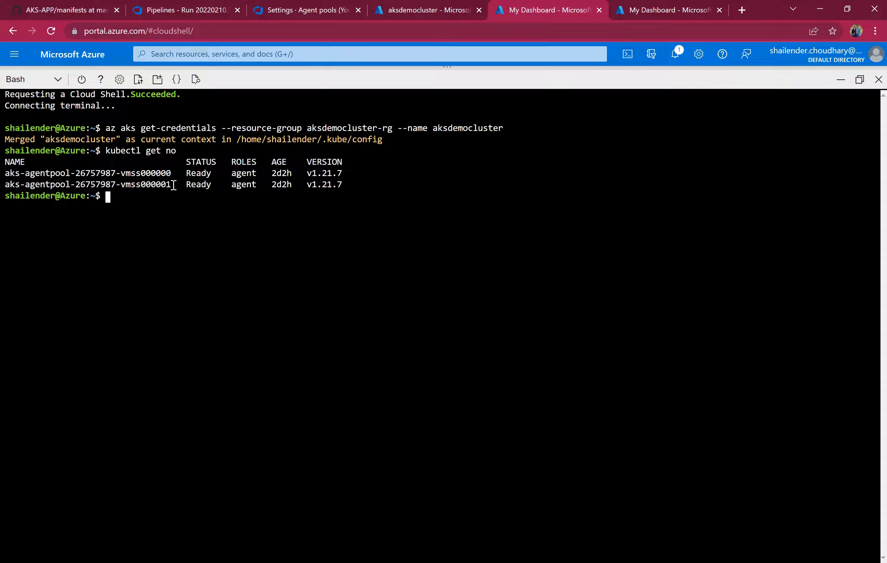
left_click_drag(170, 184, 1, 174)
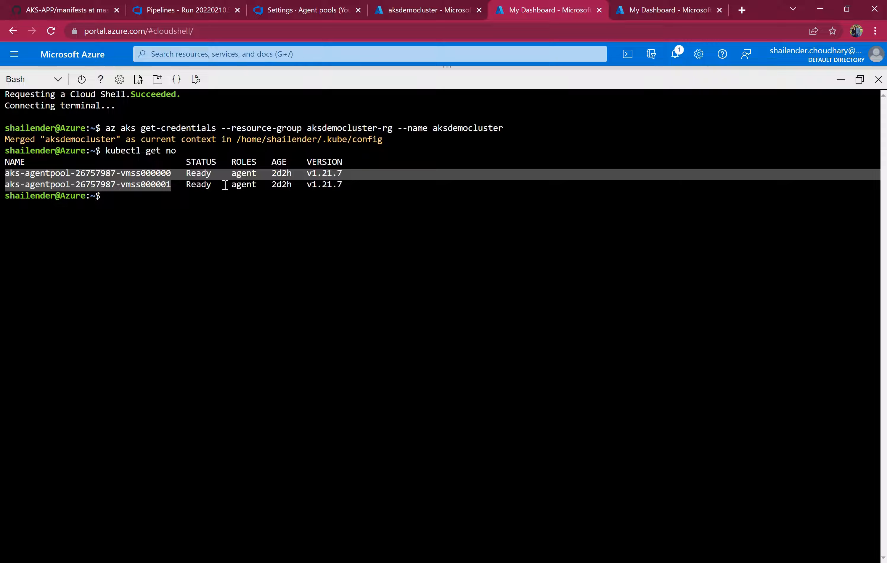
Run kubectl get po in Cloud Shell to list the pods running on the cluster.
left_click(225, 213)
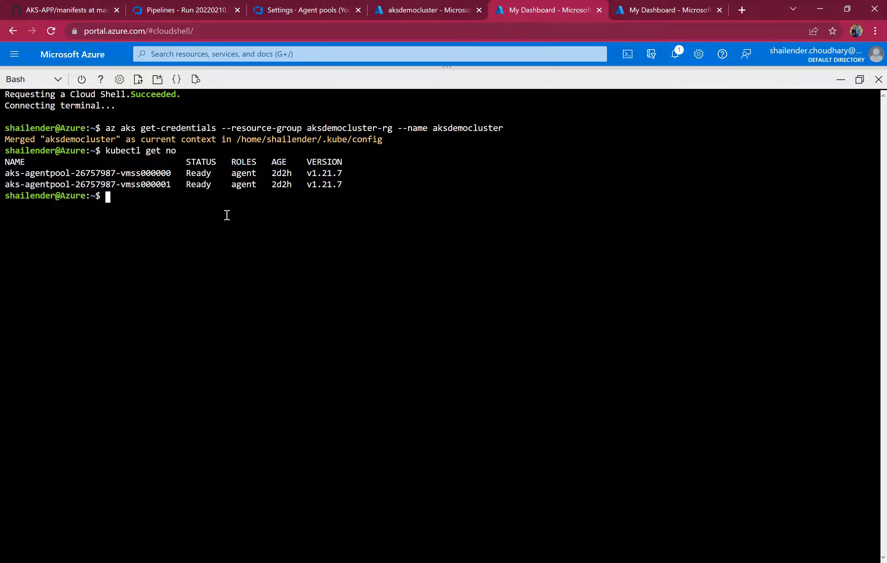
type("kubectl get po")
key("Return")
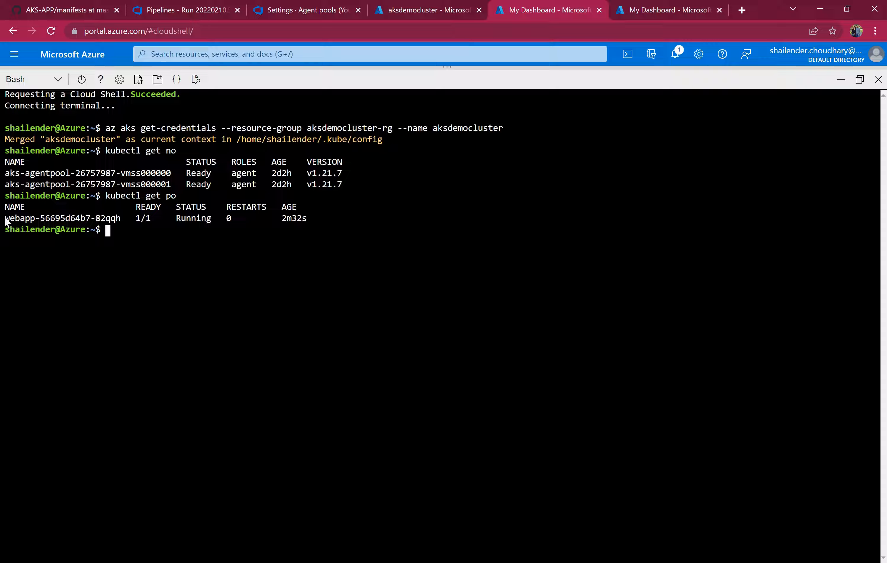
Review the deployment.yml manifest in the AKS-APP repository's manifests folder against the running webapp pod.
left_click_drag(5, 219, 31, 219)
left_click(70, 11)
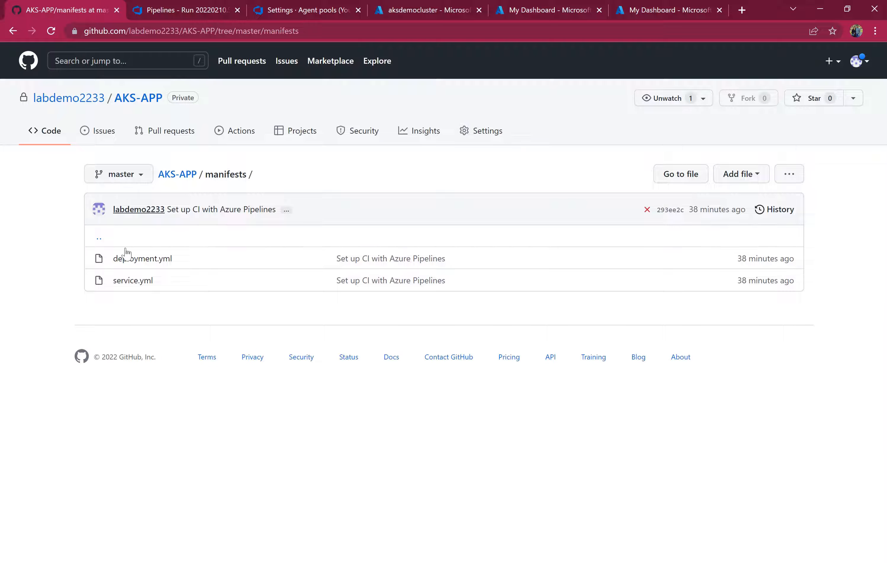
left_click(135, 260)
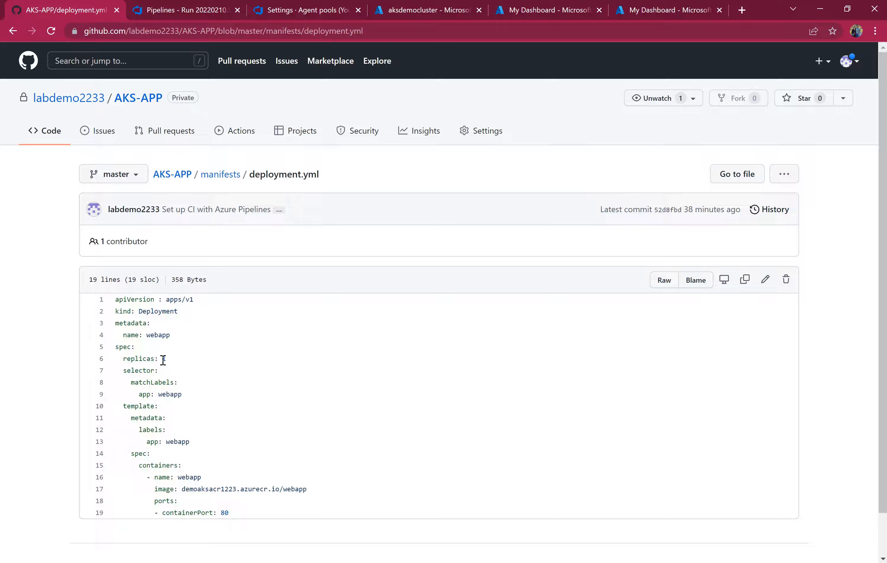
double_click(168, 360)
left_click(277, 11)
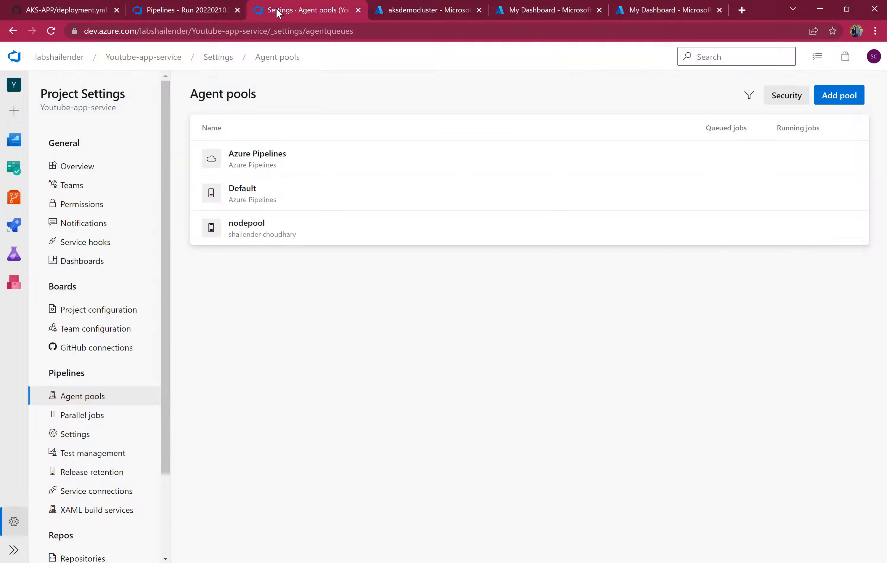
left_click(397, 9)
left_click(507, 10)
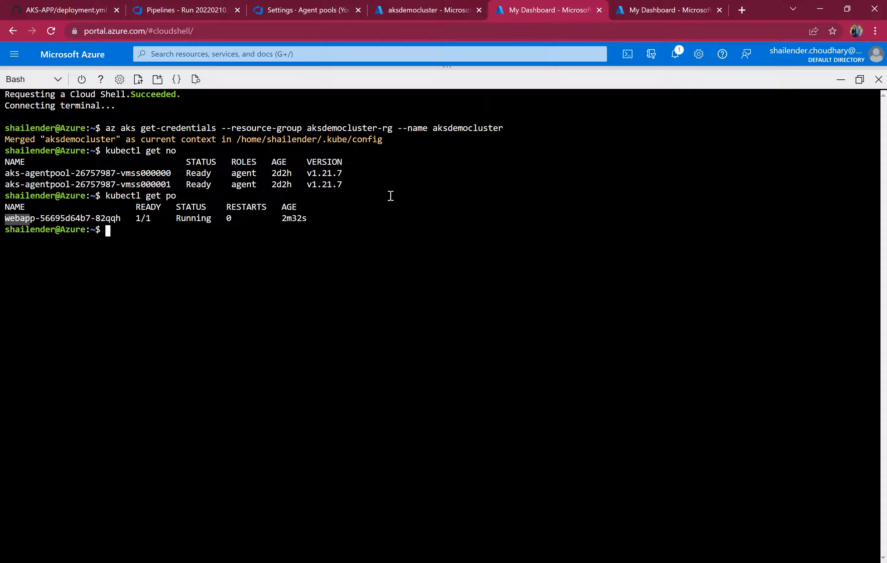
Recall the previous command and run kubectl get svc, then select the webapp service's external IP.
left_click(157, 244)
key("Up")
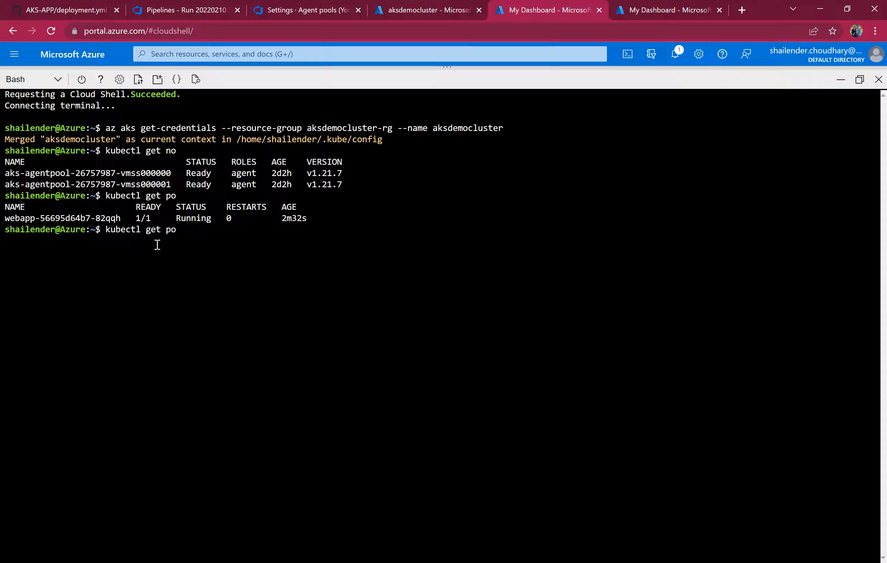
key("BackSpace")
key("BackSpace")
type("svc")
key("Return")
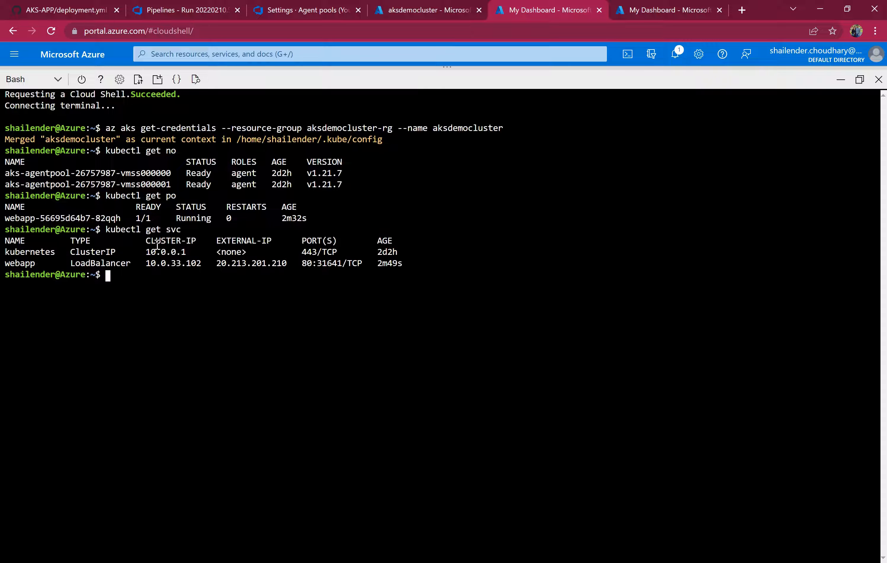
double_click(26, 263)
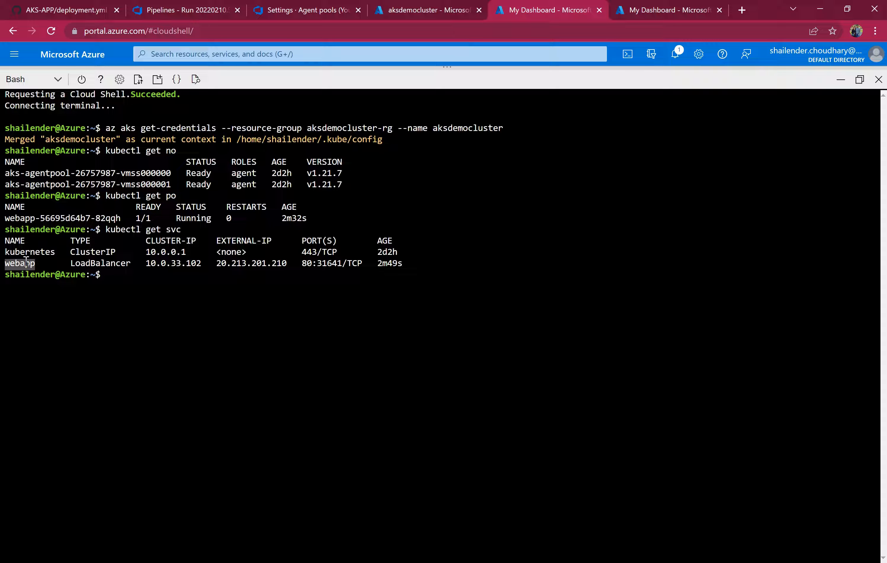
left_click_drag(221, 262, 283, 263)
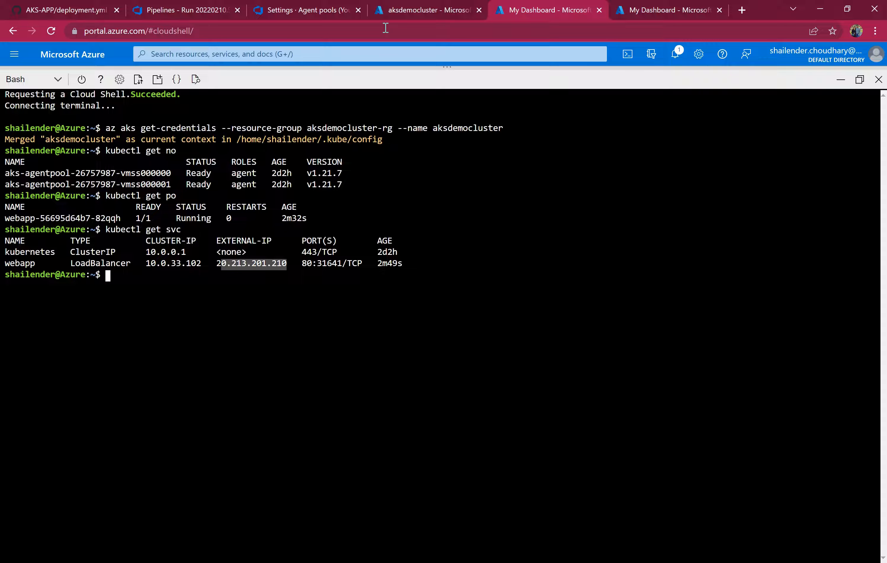
Open the kubernetes load balancer's Frontend IP configuration and copy the 20.213.201.210 address.
left_click(416, 14)
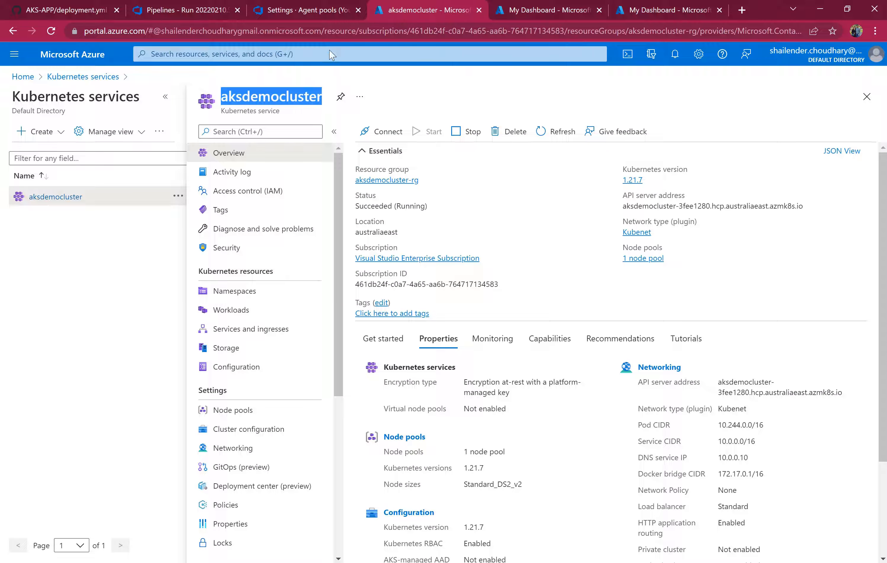
left_click(330, 55)
left_click(358, 233)
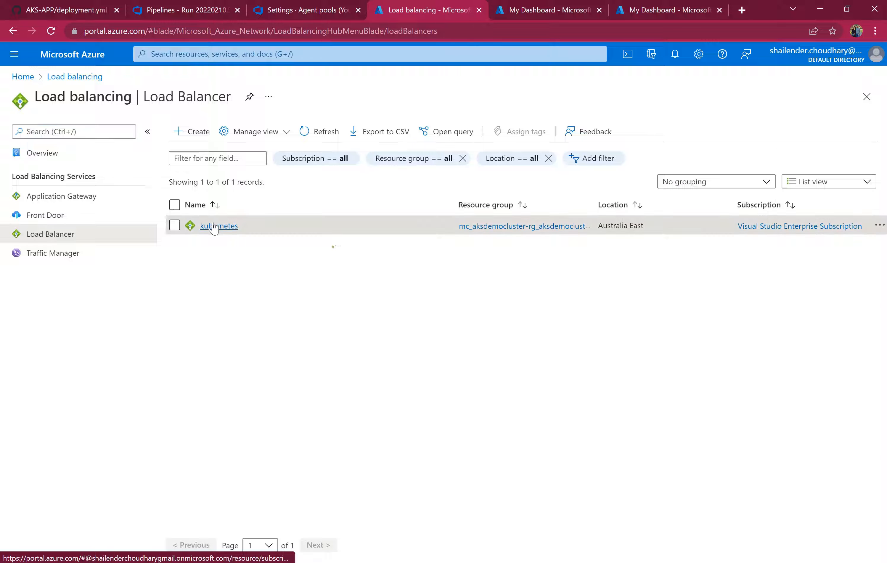
left_click(213, 226)
left_click(391, 271)
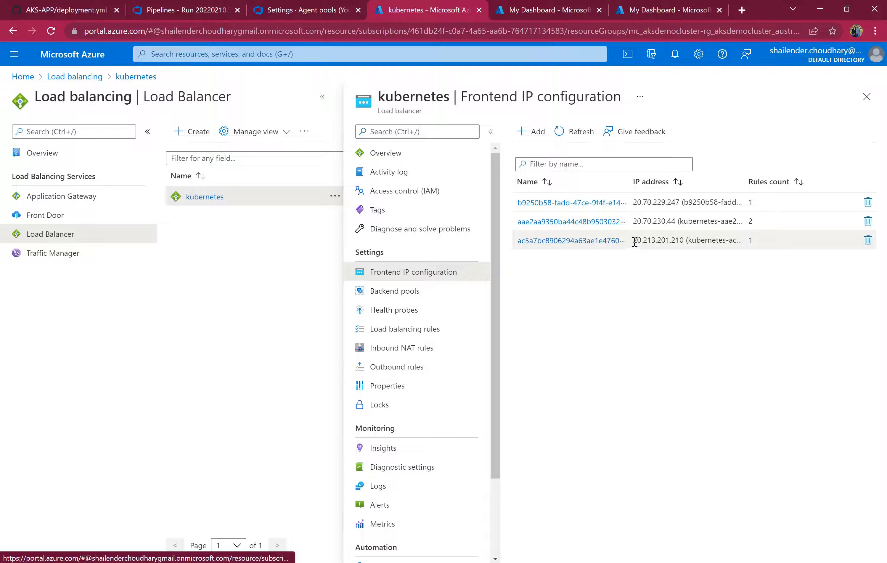
mouse_move(635, 241)
left_mouse_down()
mouse_move(682, 240)
mouse_move(650, 241)
left_mouse_up()
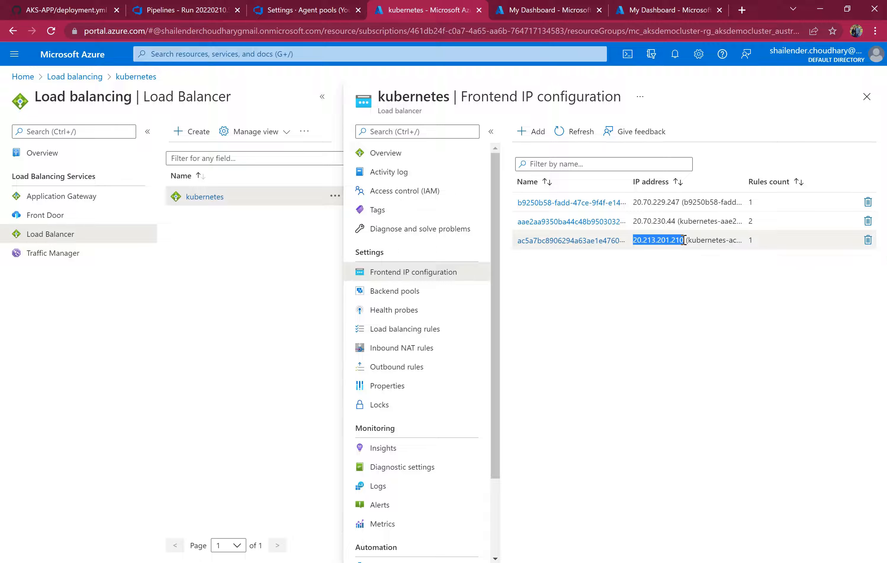
Open 20.213.201.210 in a new browser tab to view the deployed web app.
left_click(741, 15)
type("20.213.201.210")
key("Return")
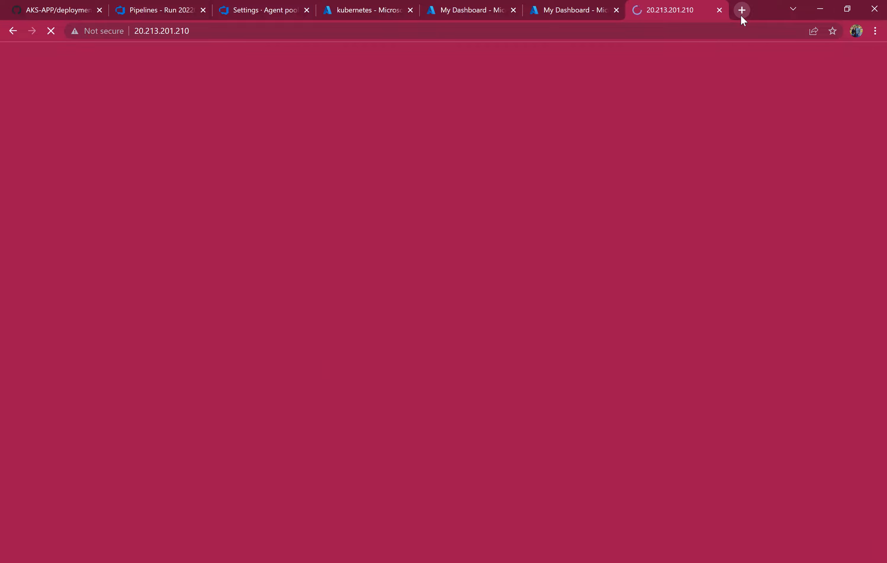